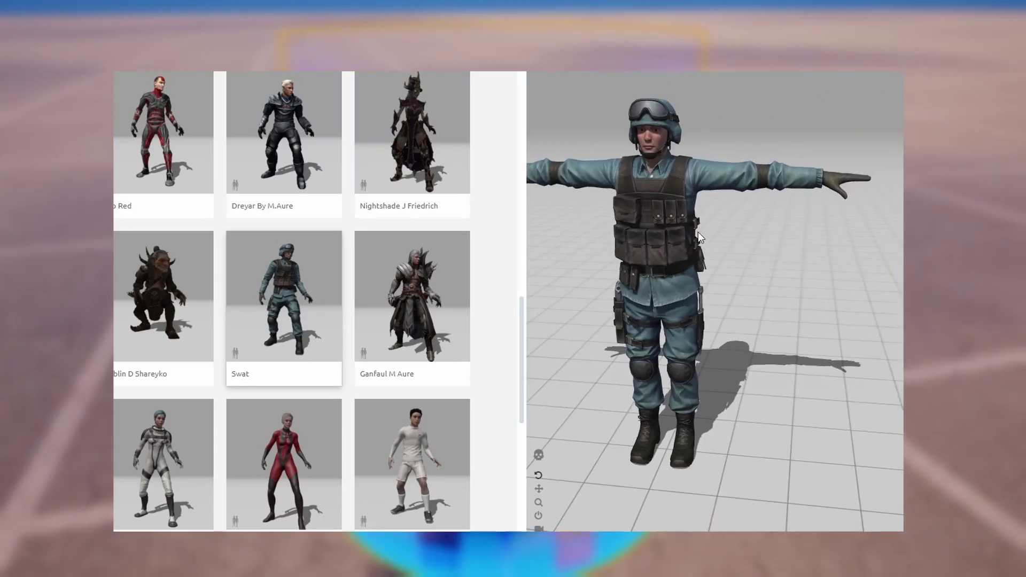
{"action": "mouse_move", "coordinate": [696, 241]}
{"action": "left_mouse_down"}
{"action": "mouse_move", "coordinate": [851, 245]}
{"action": "mouse_move", "coordinate": [715, 242]}
{"action": "left_mouse_up"}
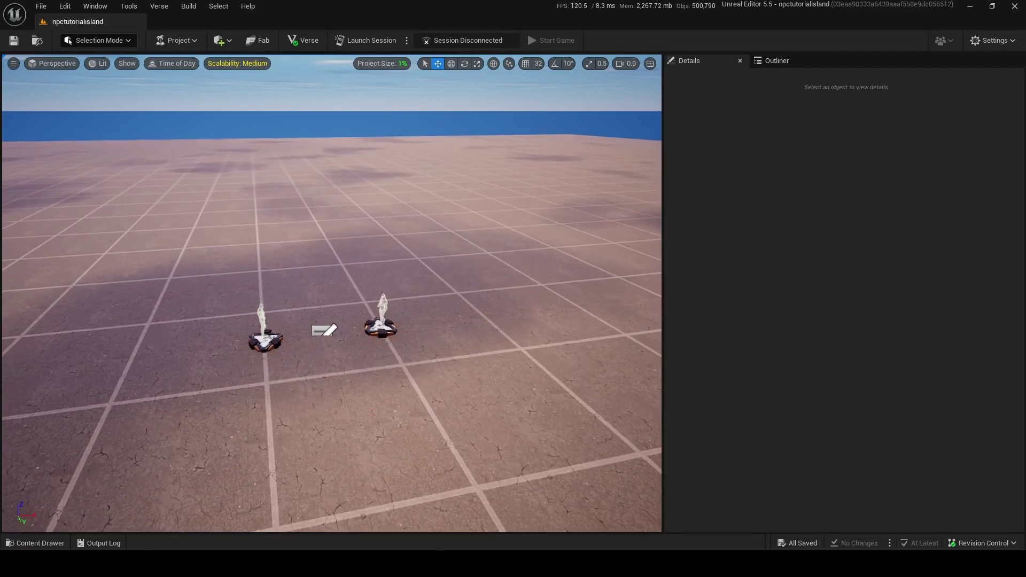
- Find the NPC Spawner in the Fortnite content and place one on the ground behind the two spawn pads
{"action": "right_click_drag", "start_coordinate": [365, 201], "coordinate": [364, 201]}
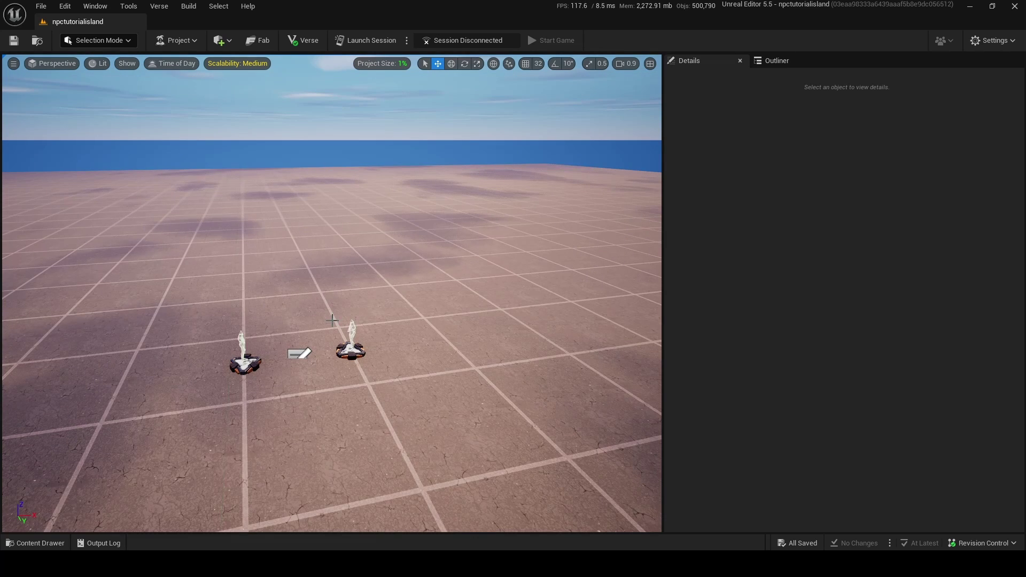
{"action": "left_click", "coordinate": [19, 543]}
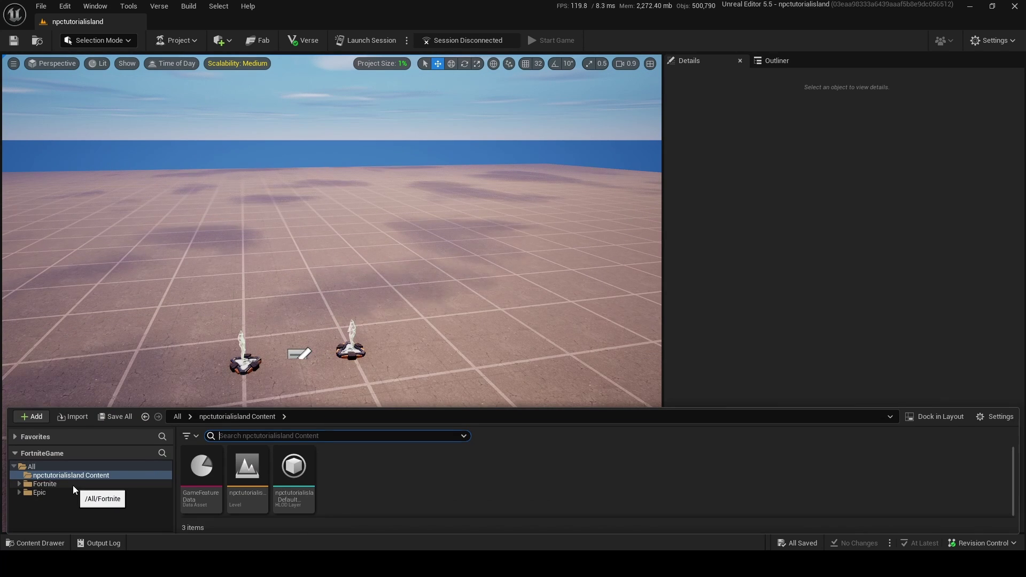
{"action": "left_click", "coordinate": [73, 484]}
{"action": "type", "text": "n"}
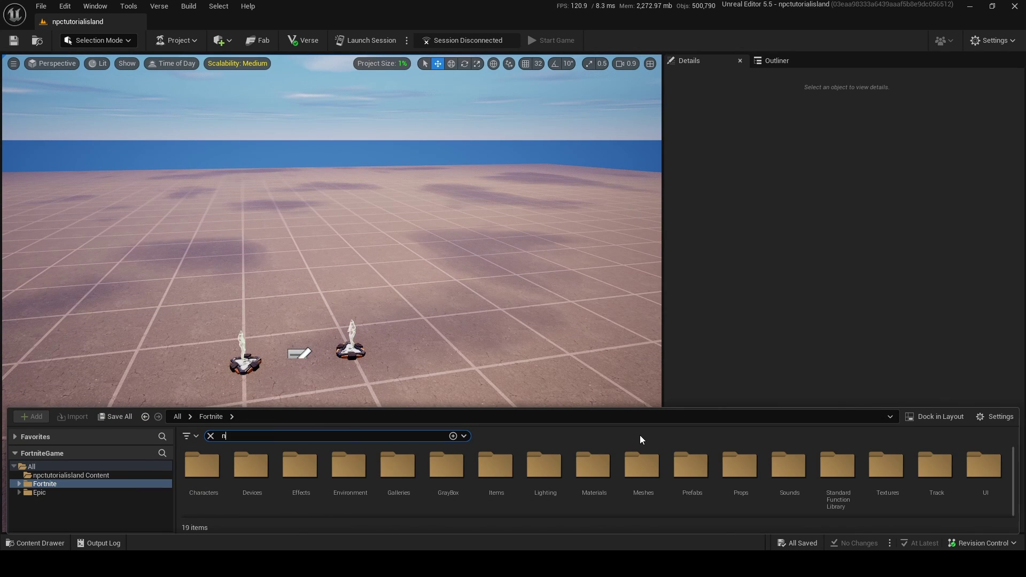
{"action": "type", "text": "pc spawner"}
{"action": "left_click_drag", "start_coordinate": [209, 466], "coordinate": [281, 289]}
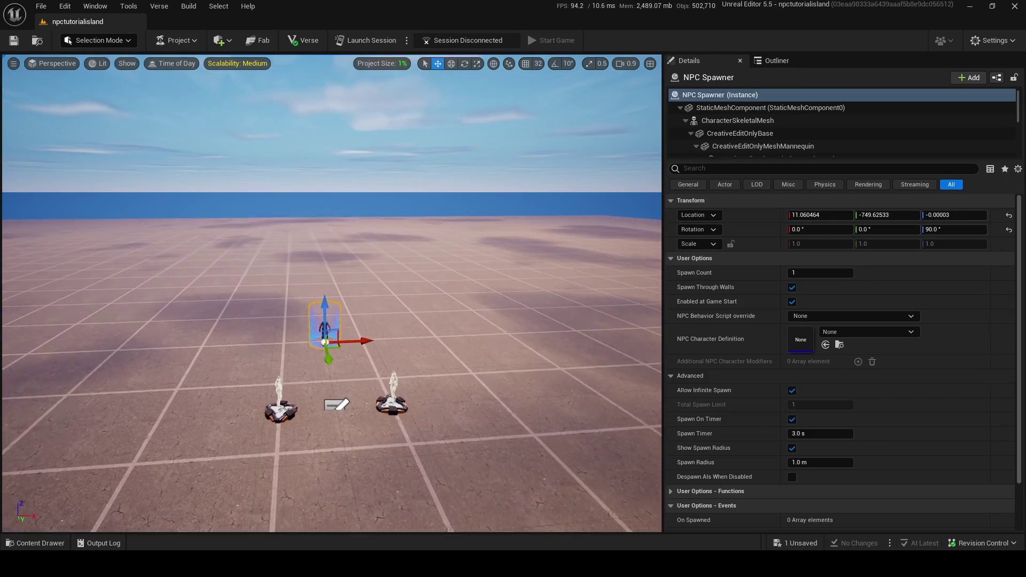
- Examine the placed NPC Spawner's preview character and spawn area from several angles
{"action": "key", "text": "w"}
{"action": "key", "text": "s"}
{"action": "key", "text": "w"}
{"action": "right_click_drag", "start_coordinate": [405, 356], "coordinate": [371, 342]}
{"action": "key", "text": "s"}
{"action": "key", "text": "w"}
{"action": "right_click_drag", "start_coordinate": [331, 386], "coordinate": [338, 401]}
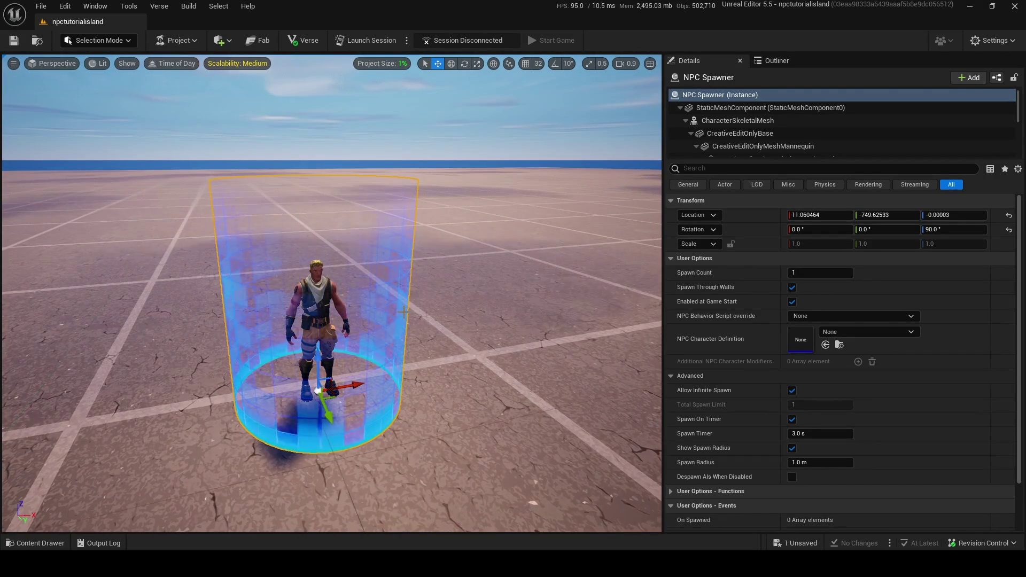
{"action": "mouse_move", "coordinate": [328, 293]}
{"action": "right_mouse_down"}
{"action": "mouse_move", "coordinate": [327, 255]}
{"action": "mouse_move", "coordinate": [345, 301]}
{"action": "right_mouse_up"}
{"action": "key", "text": "s"}
{"action": "key", "text": "w"}
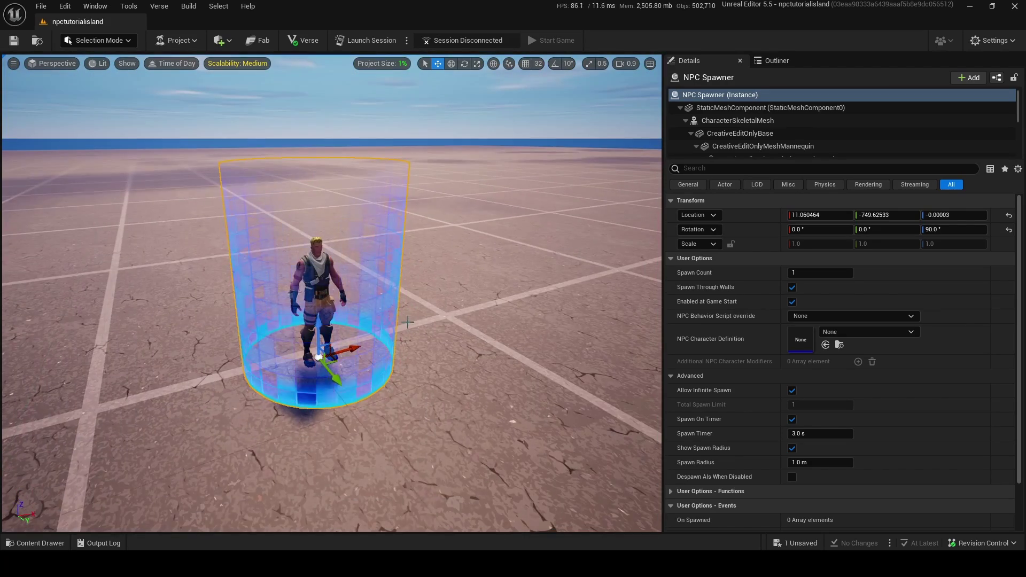
{"action": "key", "text": "w"}
{"action": "right_click_drag", "start_coordinate": [397, 324], "coordinate": [365, 292]}
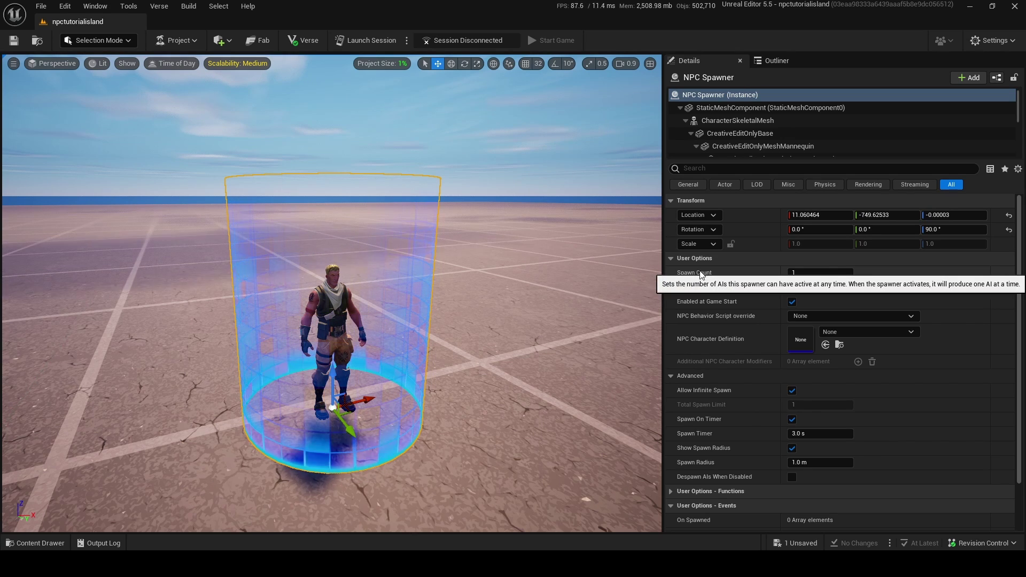
- Try Spawn Count values of 20 and 1 on the NPC Spawner and test its Spawn Through Walls option
{"action": "left_click", "coordinate": [820, 272]}
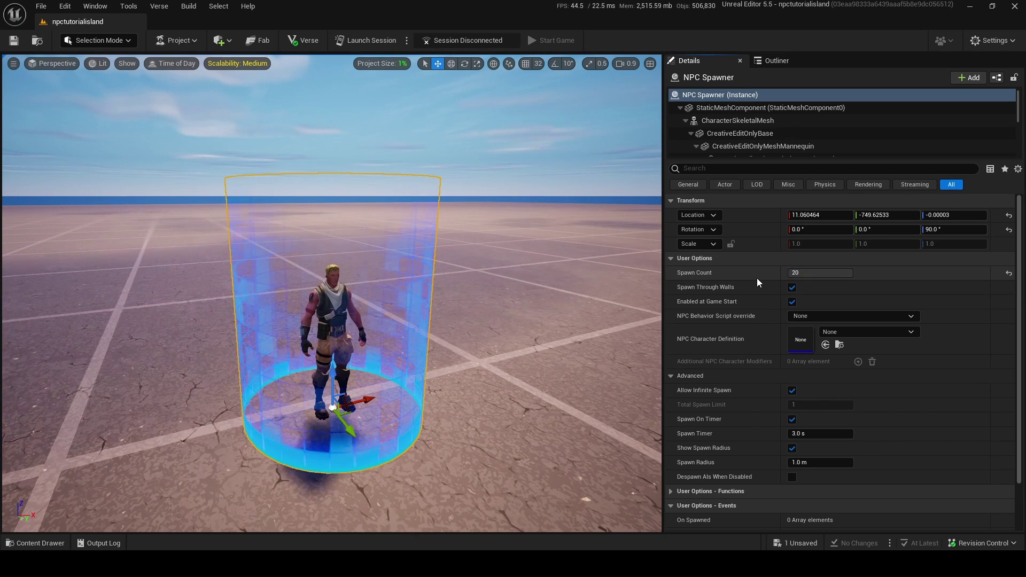
{"action": "type", "text": "1"}
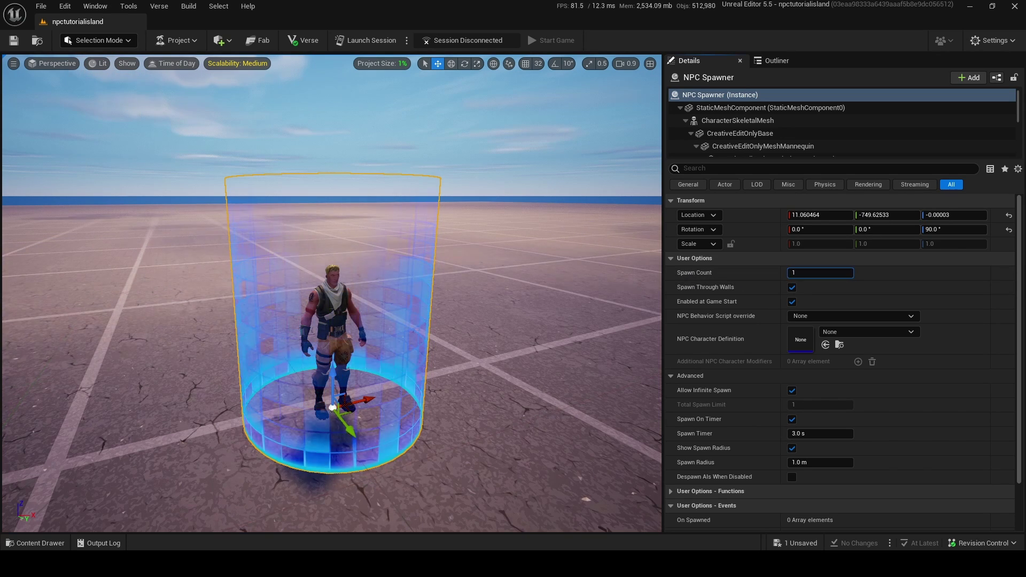
{"action": "mouse_move", "coordinate": [483, 262]}
{"action": "right_mouse_down"}
{"action": "mouse_move", "coordinate": [467, 248]}
{"action": "mouse_move", "coordinate": [483, 262]}
{"action": "right_mouse_up"}
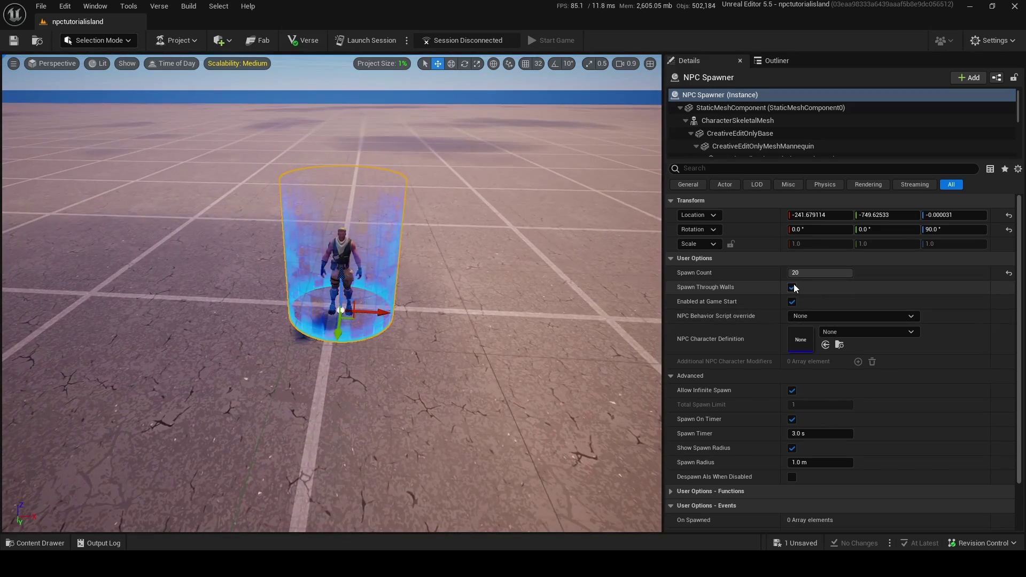
{"action": "left_click", "coordinate": [792, 287]}
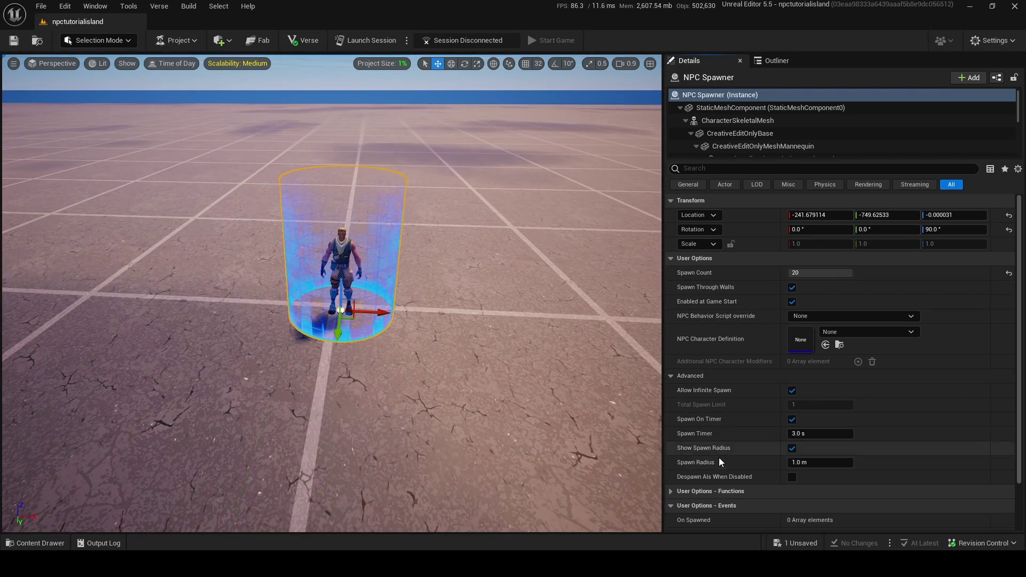
- Set the NPC Spawner's Spawn Radius to 5000 cm and check the enlarged area in the level
{"action": "left_click", "coordinate": [804, 462]}
{"action": "type", "text": "5000"}
{"action": "key", "text": "Return"}
{"action": "key", "text": "s"}
{"action": "scroll", "coordinate": [342, 299], "scroll_direction": "up", "scroll_amount": 5}
{"action": "right_click_drag", "start_coordinate": [374, 299], "coordinate": [342, 302]}
{"action": "left_click", "coordinate": [834, 462]}
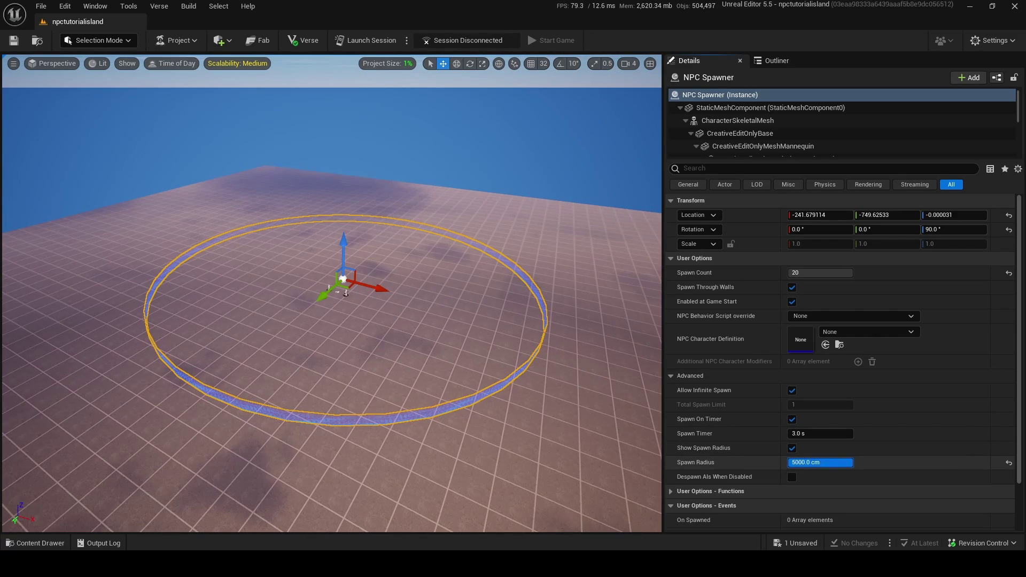
{"action": "key", "text": "Escape"}
{"action": "right_click_drag", "start_coordinate": [358, 346], "coordinate": [484, 296]}
{"action": "key", "text": "w"}
{"action": "scroll", "coordinate": [357, 327], "scroll_direction": "down", "scroll_amount": 2}
{"action": "key", "text": "w"}
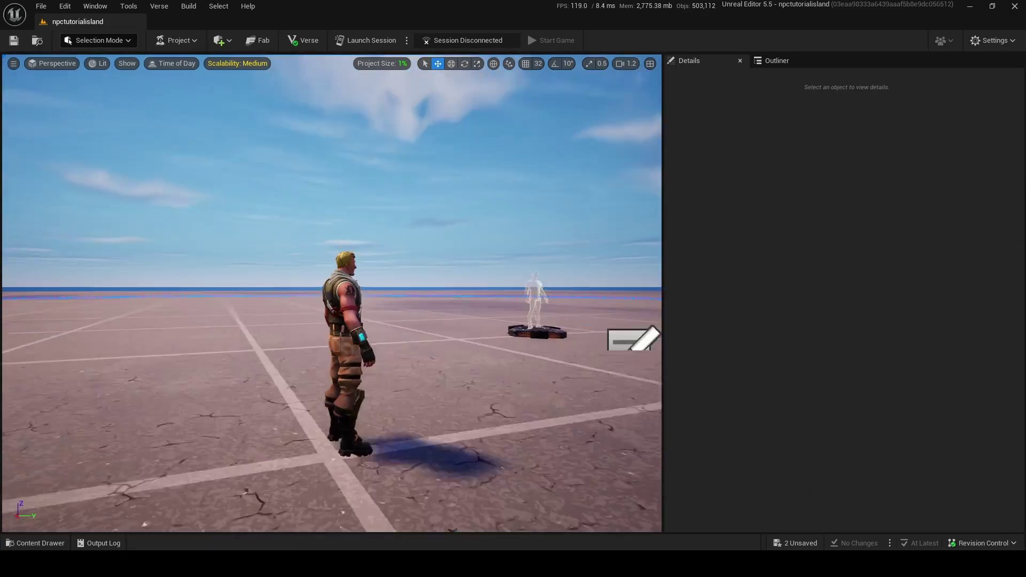
- Examine how the preview character and the brick wall sit within the spawn radius, from ground level and from above
{"action": "right_click_drag", "start_coordinate": [332, 293], "coordinate": [469, 332]}
{"action": "key", "text": "w"}
{"action": "key", "text": "e"}
{"action": "scroll", "coordinate": [481, 368], "scroll_direction": "down", "scroll_amount": 2}
{"action": "key", "text": "w"}
{"action": "key", "text": "s"}
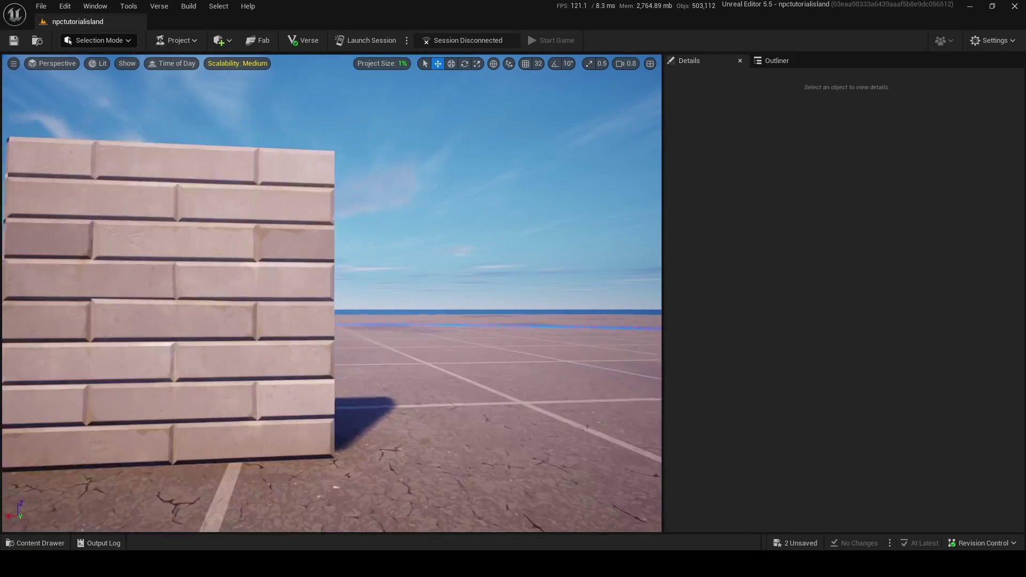
{"action": "key", "text": "s"}
{"action": "right_click_drag", "start_coordinate": [469, 332], "coordinate": [195, 454]}
{"action": "scroll", "coordinate": [251, 433], "scroll_direction": "up", "scroll_amount": 4}
{"action": "key", "text": "s"}
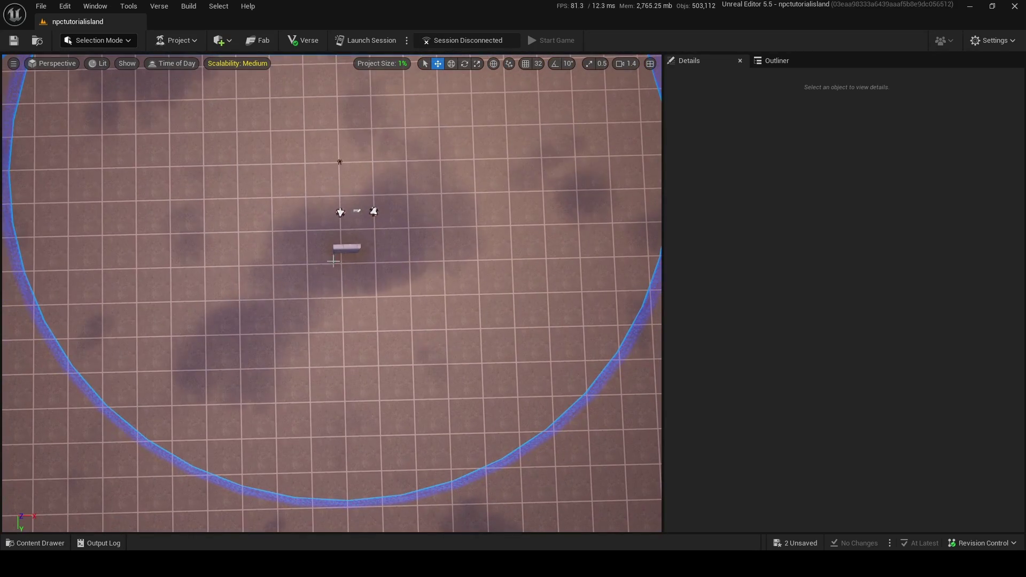
- Select the NPC Spawner and turn Spawn Through Walls off and back on
{"action": "right_click_drag", "start_coordinate": [498, 300], "coordinate": [438, 299]}
{"action": "key", "text": "w"}
{"action": "left_click", "coordinate": [497, 300]}
{"action": "key", "text": "d"}
{"action": "left_click", "coordinate": [790, 290]}
{"action": "left_click", "coordinate": [790, 289]}
{"action": "right_click_drag", "start_coordinate": [577, 300], "coordinate": [662, 230]}
{"action": "key", "text": "s"}
{"action": "scroll", "coordinate": [577, 300], "scroll_direction": "up", "scroll_amount": 1}
{"action": "right_click_drag", "start_coordinate": [231, 380], "coordinate": [184, 416]}
{"action": "right_click_drag", "start_coordinate": [231, 381], "coordinate": [256, 393]}
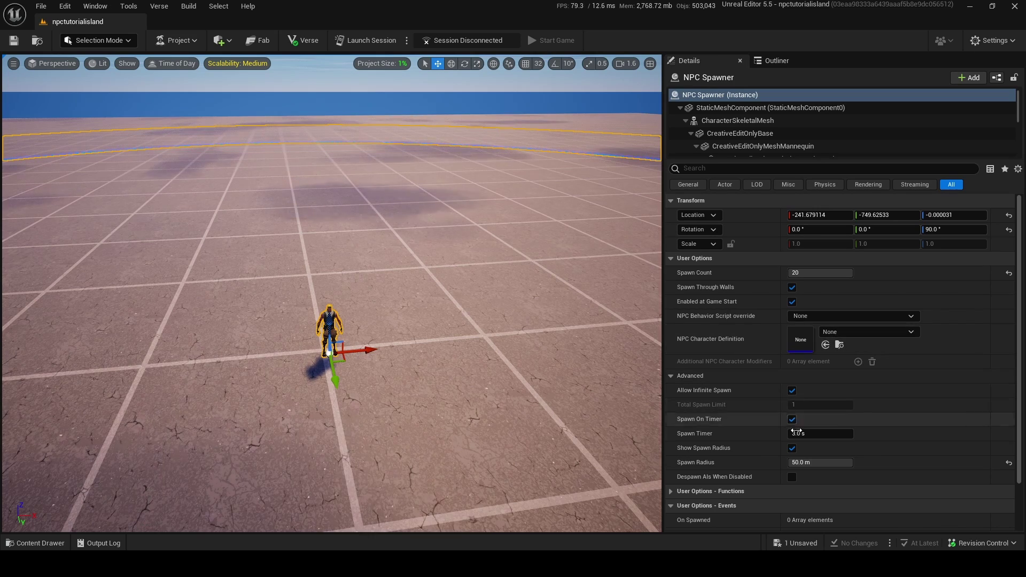
- Turn Allow Infinite Spawn off and back on for the NPC Spawner
{"action": "left_click", "coordinate": [792, 390]}
{"action": "left_click", "coordinate": [791, 390]}
{"action": "right_click_drag", "start_coordinate": [588, 326], "coordinate": [585, 363]}
{"action": "key", "text": "w"}
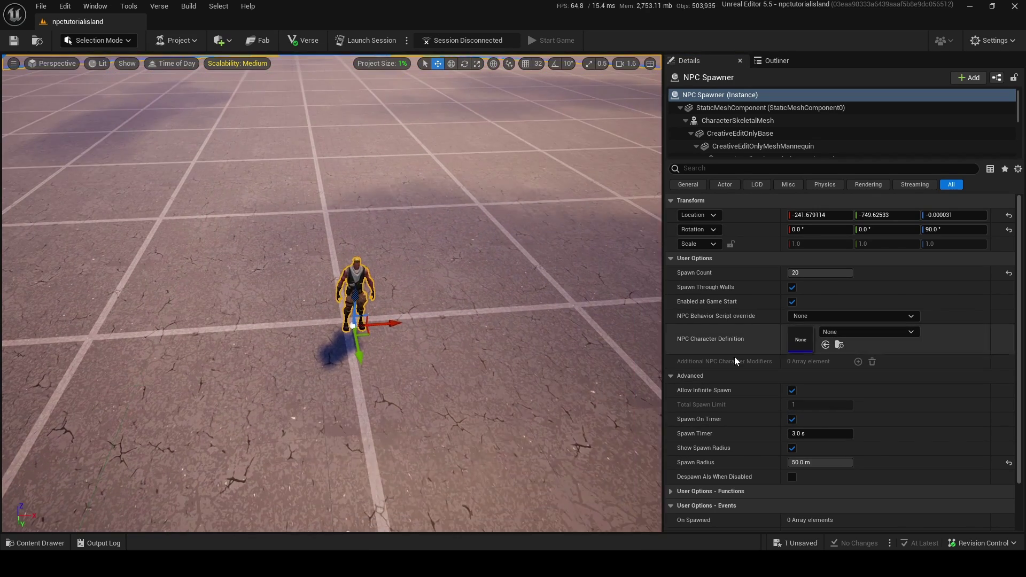
- Disable Allow Infinite Spawn and try Total Spawn Limit values of 100 and 1
{"action": "left_click", "coordinate": [792, 391]}
{"action": "left_click_drag", "start_coordinate": [818, 404], "coordinate": [853, 405]}
{"action": "scroll", "coordinate": [561, 368], "scroll_direction": "up", "scroll_amount": 8}
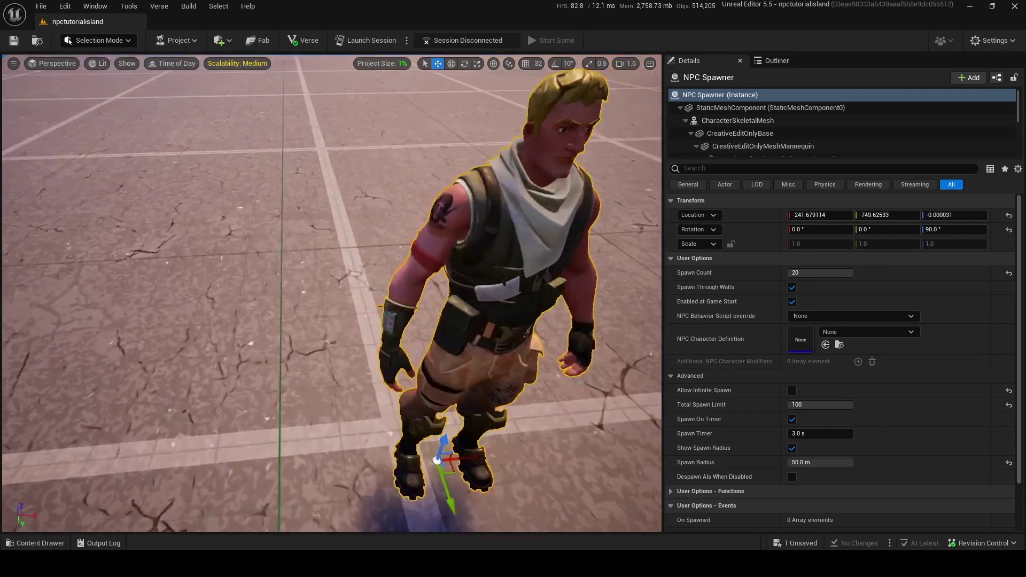
{"action": "scroll", "coordinate": [561, 368], "scroll_direction": "down", "scroll_amount": 6}
{"action": "left_click", "coordinate": [820, 405]}
{"action": "type", "text": "1"}
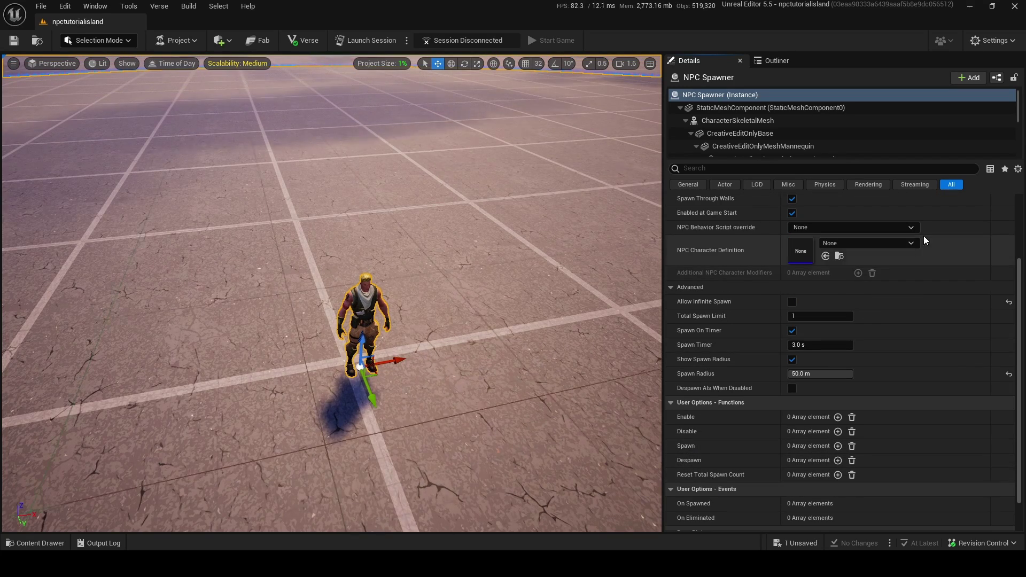
- Try adding an entry to the spawner's Reset Total Spawn Count function and reset that function to its default
{"action": "mouse_move", "coordinate": [540, 320]}
{"action": "right_mouse_down"}
{"action": "mouse_move", "coordinate": [593, 331]}
{"action": "mouse_move", "coordinate": [534, 314]}
{"action": "right_mouse_up"}
{"action": "key", "text": "w"}
{"action": "key", "text": "s"}
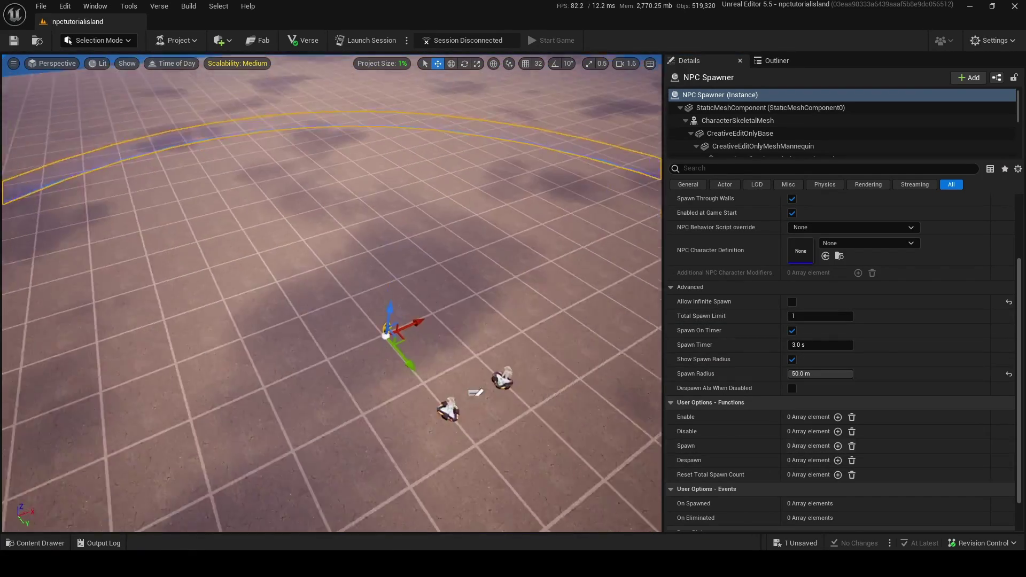
{"action": "key", "text": "w"}
{"action": "scroll", "coordinate": [534, 315], "scroll_direction": "down", "scroll_amount": 2}
{"action": "right_click_drag", "start_coordinate": [535, 314], "coordinate": [563, 316]}
{"action": "left_click", "coordinate": [839, 475]}
{"action": "left_click", "coordinate": [961, 489]}
{"action": "left_click", "coordinate": [382, 308]}
{"action": "left_click", "coordinate": [732, 501]}
{"action": "left_click", "coordinate": [727, 534]}
{"action": "right_click_drag", "start_coordinate": [630, 411], "coordinate": [566, 412]}
{"action": "key", "text": "d"}
{"action": "left_click", "coordinate": [1008, 475]}
{"action": "scroll", "coordinate": [807, 374], "scroll_direction": "up", "scroll_amount": 3}
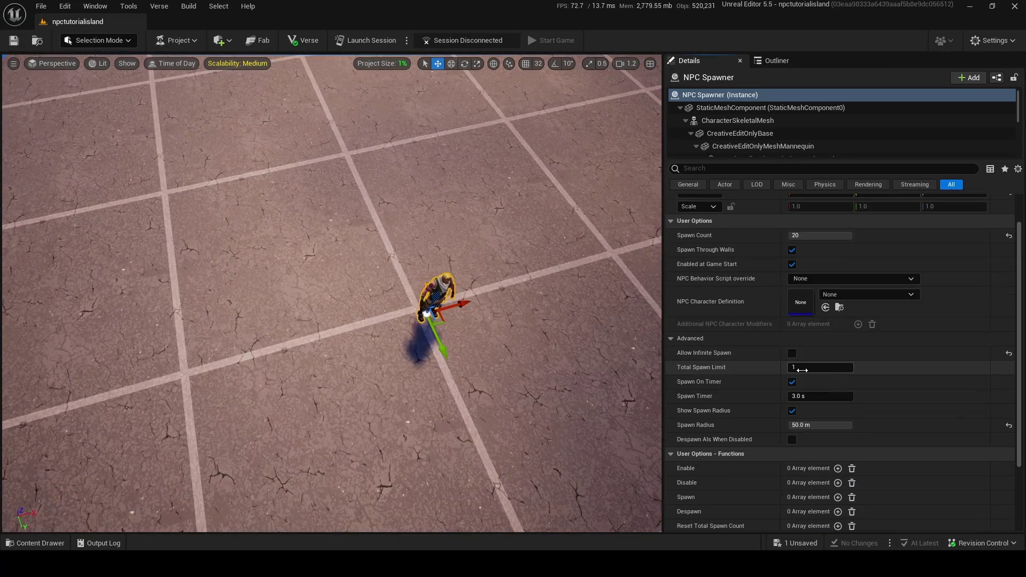
- Set the NPC Spawner's Total Spawn Limit to 15 and its Spawn Count to 3
{"action": "mouse_move", "coordinate": [790, 368]}
{"action": "left_mouse_down"}
{"action": "mouse_move", "coordinate": [810, 368]}
{"action": "mouse_move", "coordinate": [794, 367]}
{"action": "left_mouse_up"}
{"action": "left_click_drag", "start_coordinate": [849, 236], "coordinate": [796, 236]}
{"action": "mouse_move", "coordinate": [433, 272]}
{"action": "right_mouse_down"}
{"action": "mouse_move", "coordinate": [390, 273]}
{"action": "mouse_move", "coordinate": [391, 251]}
{"action": "mouse_move", "coordinate": [428, 278]}
{"action": "mouse_move", "coordinate": [443, 267]}
{"action": "mouse_move", "coordinate": [430, 266]}
{"action": "right_mouse_up"}
{"action": "key", "text": "s"}
{"action": "key", "text": "w"}
{"action": "scroll", "coordinate": [963, 322], "scroll_direction": "down", "scroll_amount": 3}
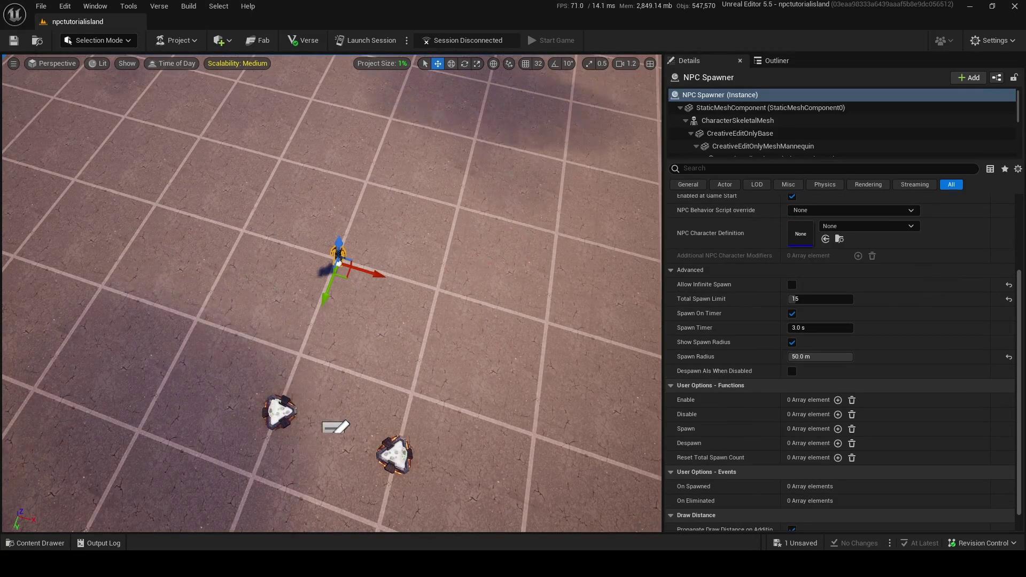
- Turn Spawn On Timer off and back on for the NPC Spawner
{"action": "key", "text": "f"}
{"action": "left_click", "coordinate": [793, 314]}
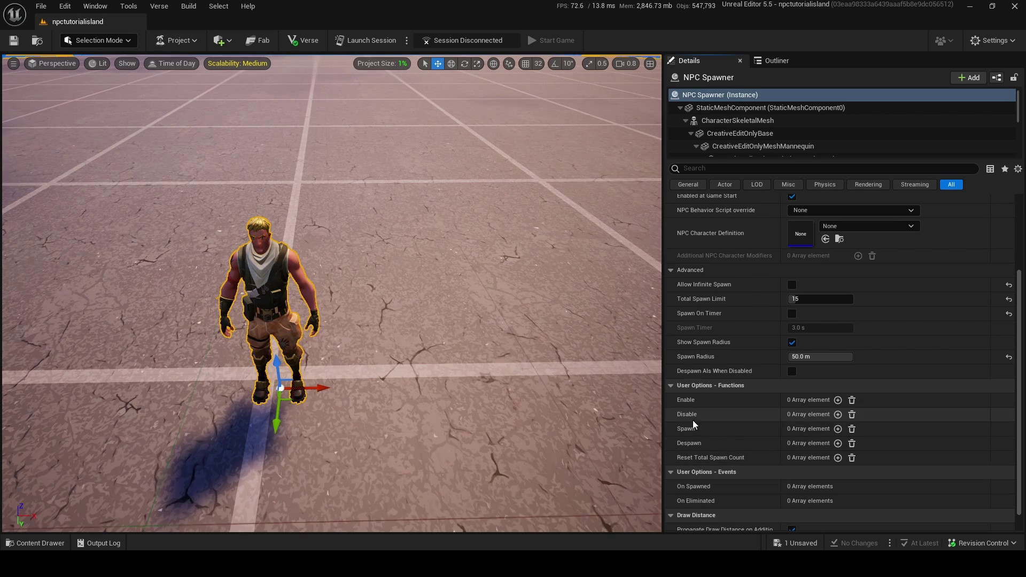
{"action": "left_click", "coordinate": [793, 314]}
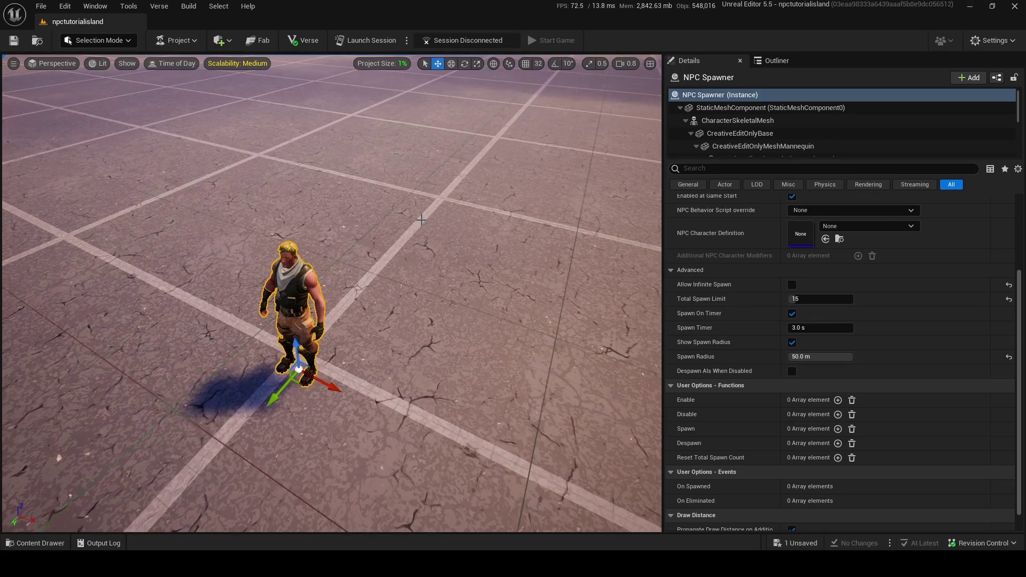
{"action": "right_click_drag", "start_coordinate": [467, 250], "coordinate": [427, 249]}
- Set the NPC Spawner's Spawn Timer to 0 s
{"action": "left_click_drag", "start_coordinate": [807, 328], "coordinate": [838, 328]}
{"action": "right_click_drag", "start_coordinate": [481, 267], "coordinate": [294, 254]}
{"action": "key", "text": "s"}
{"action": "key", "text": "w"}
{"action": "left_click_drag", "start_coordinate": [825, 328], "coordinate": [791, 319]}
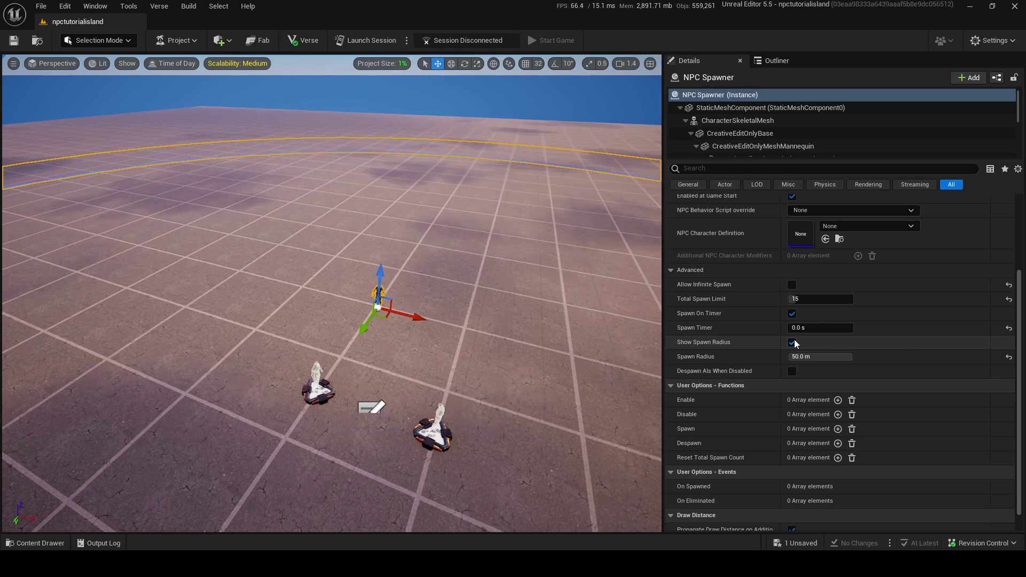
- Turn Show Spawn Radius off and back on for the NPC Spawner
{"action": "left_click", "coordinate": [791, 343]}
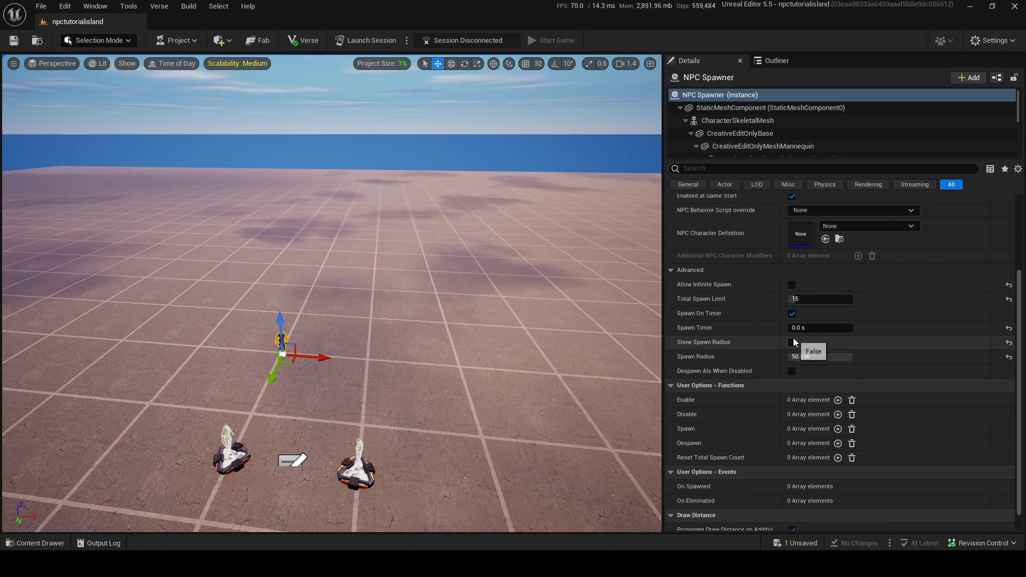
{"action": "left_click", "coordinate": [792, 342]}
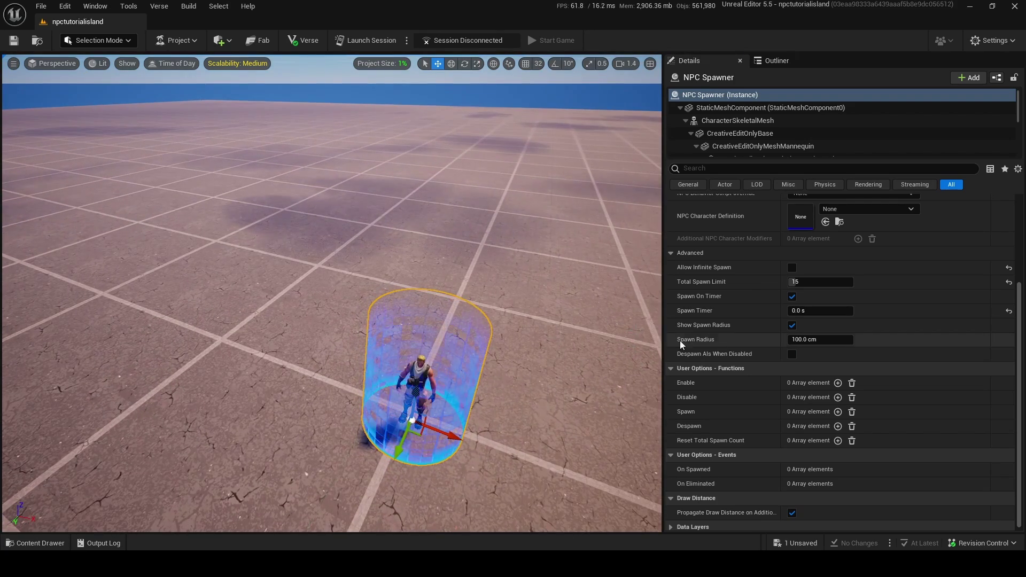
- Enable Despawn AIs When Disabled on the NPC Spawner
{"action": "left_click", "coordinate": [791, 354]}
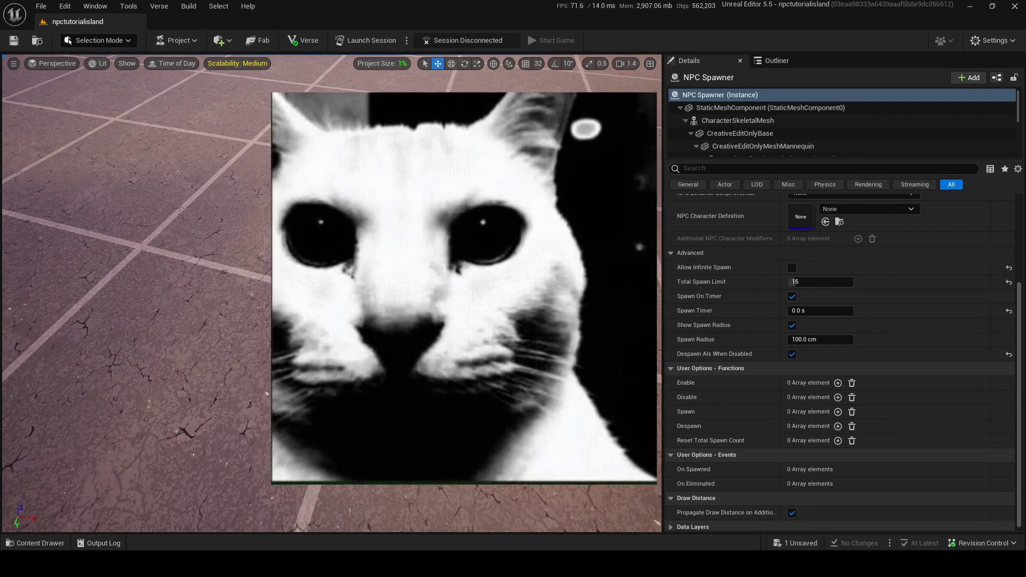
{"action": "left_click", "coordinate": [792, 354]}
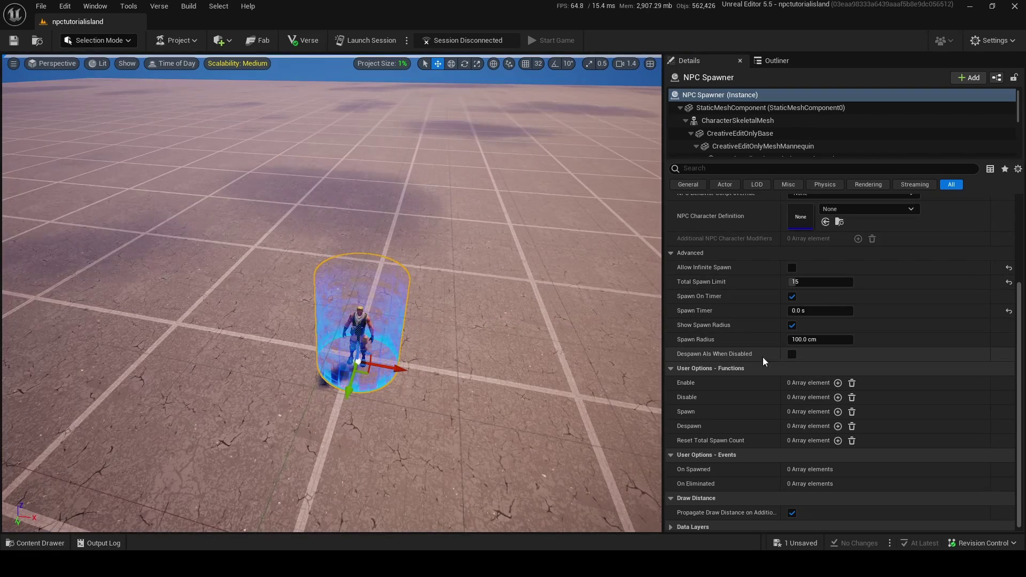
{"action": "left_click", "coordinate": [791, 354]}
{"action": "left_click", "coordinate": [791, 354]}
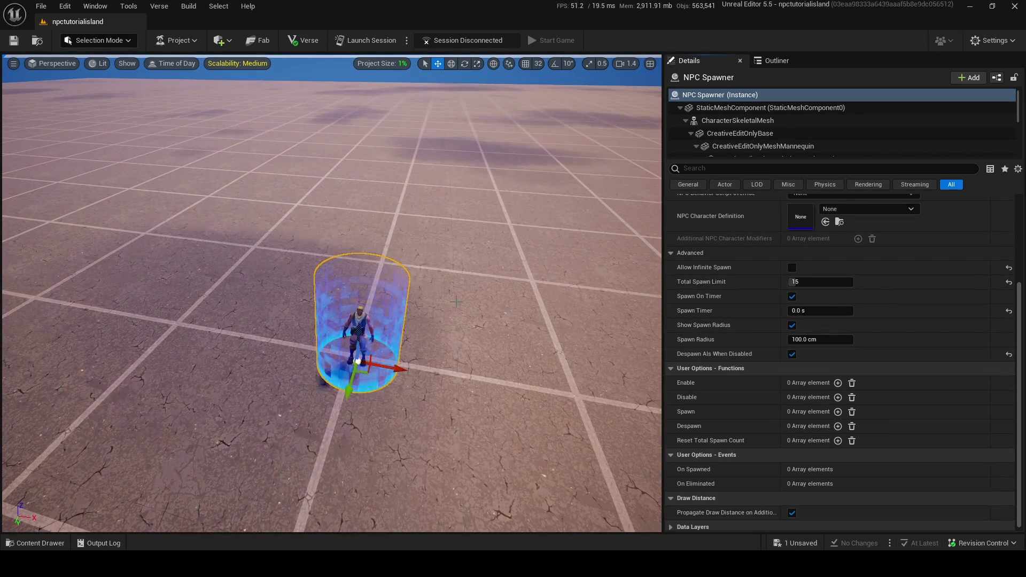
- Create a new NPC Character Definition named TomatoHead in the island's content folder from the NPC Spawner's options
{"action": "scroll", "coordinate": [701, 213], "scroll_direction": "up", "scroll_amount": 3}
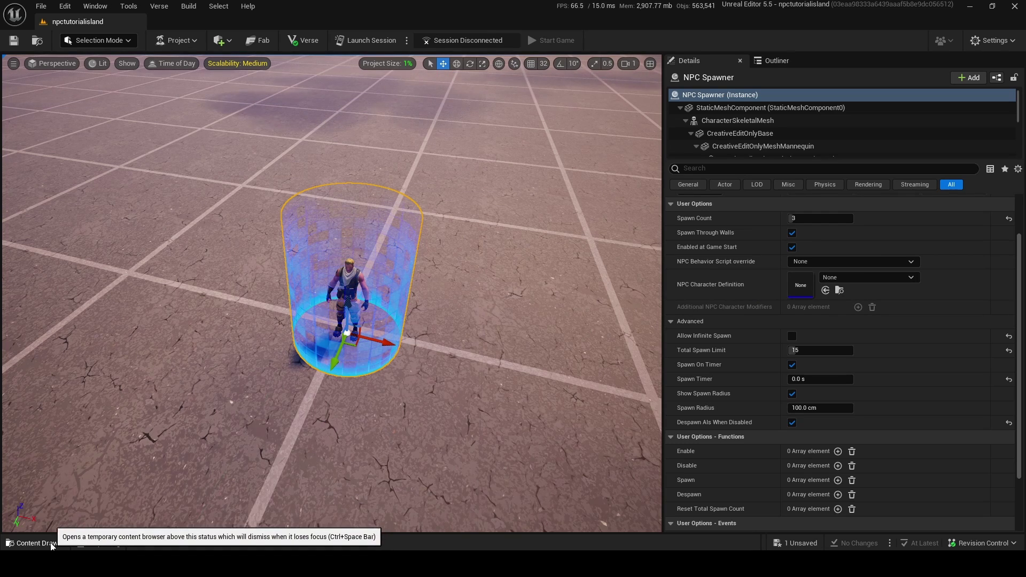
{"action": "left_click", "coordinate": [35, 543]}
{"action": "left_click", "coordinate": [214, 435]}
{"action": "left_click", "coordinate": [132, 473]}
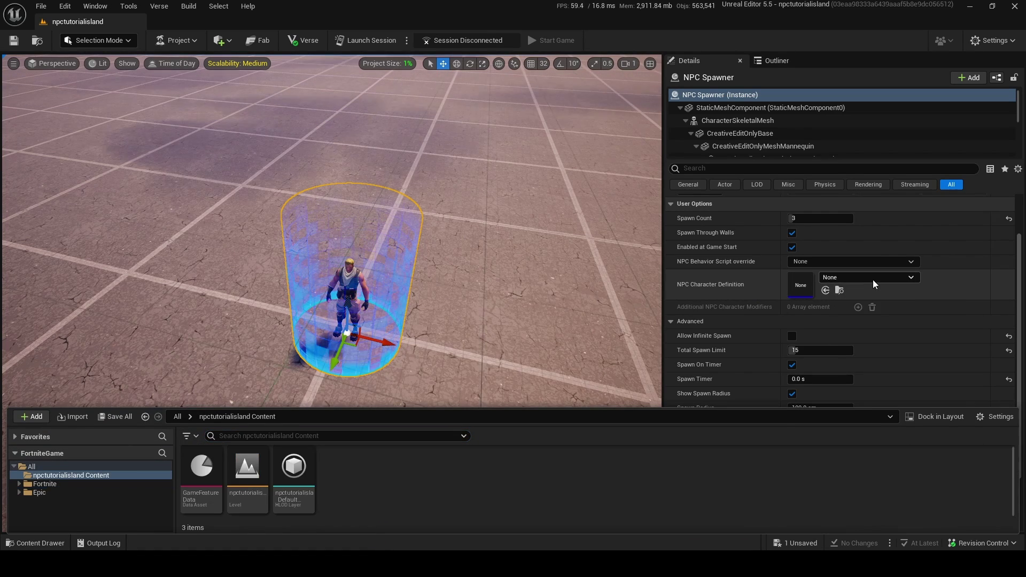
{"action": "left_click", "coordinate": [873, 278]}
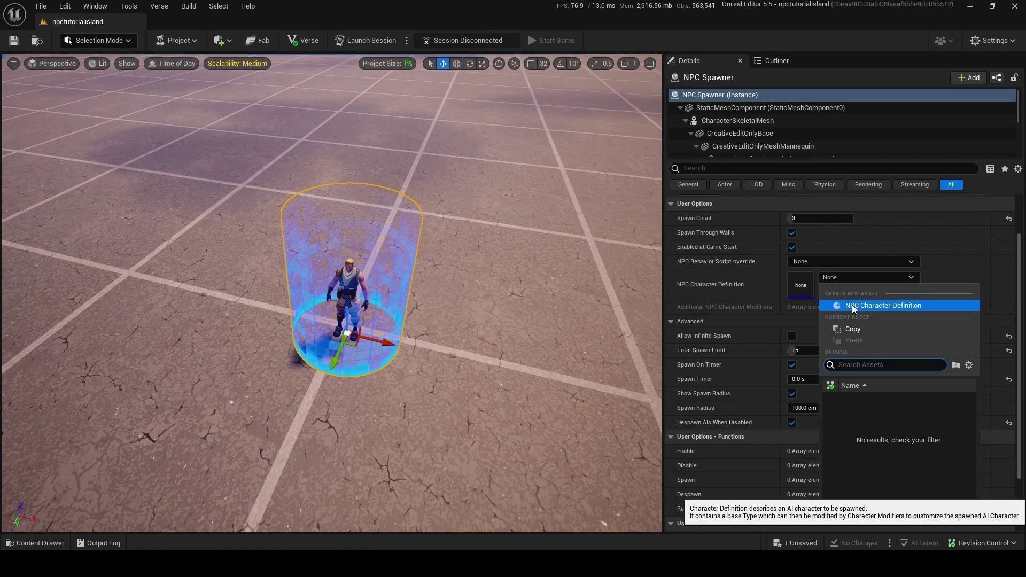
{"action": "left_click", "coordinate": [918, 306]}
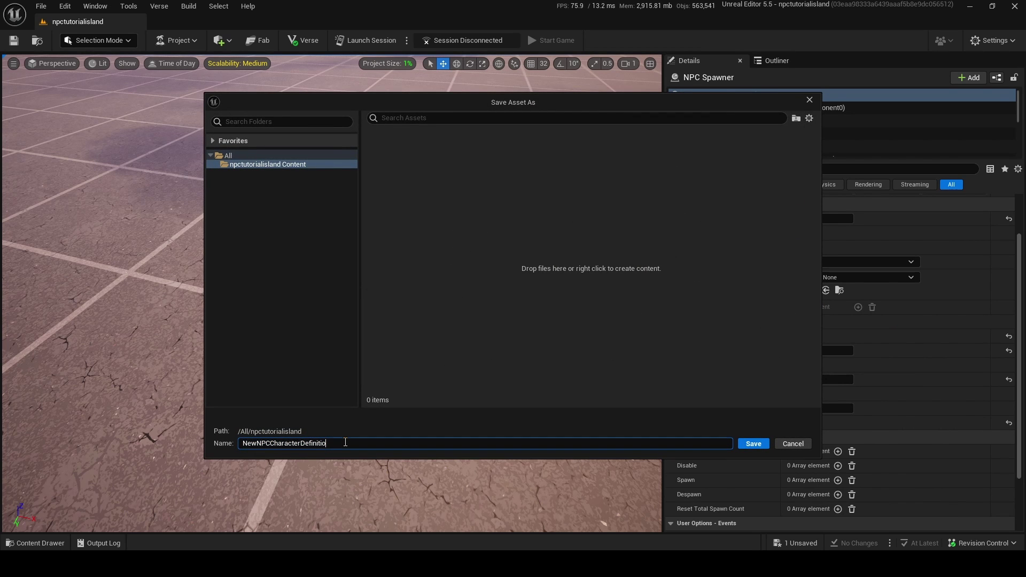
{"action": "type", "text": "T"}
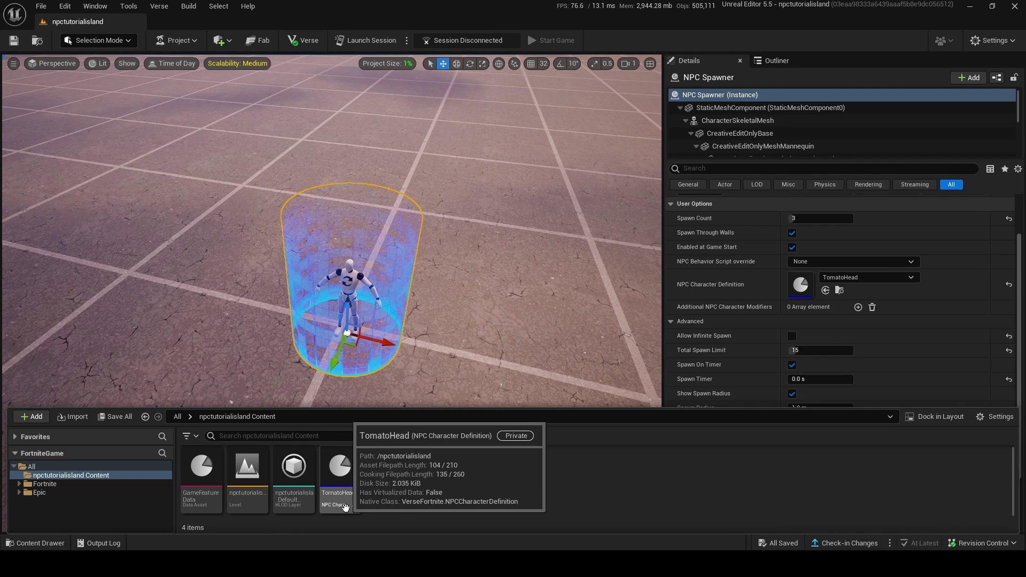
- Open the TomatoHead definition and detach its editor as a floating window over the level
{"action": "double_click", "coordinate": [341, 465]}
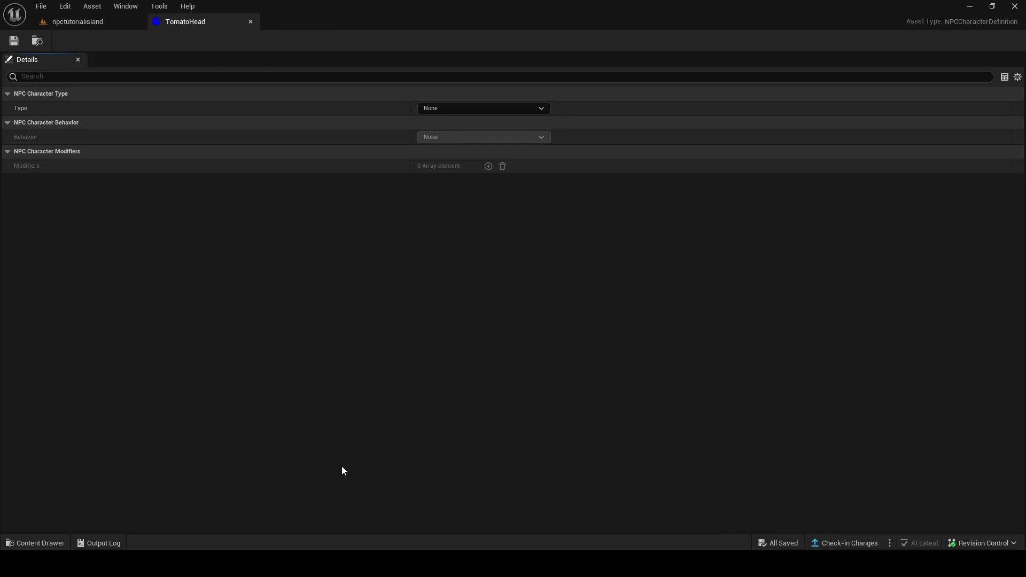
{"action": "left_click_drag", "start_coordinate": [199, 23], "coordinate": [245, 138]}
{"action": "left_click_drag", "start_coordinate": [404, 366], "coordinate": [378, 510]}
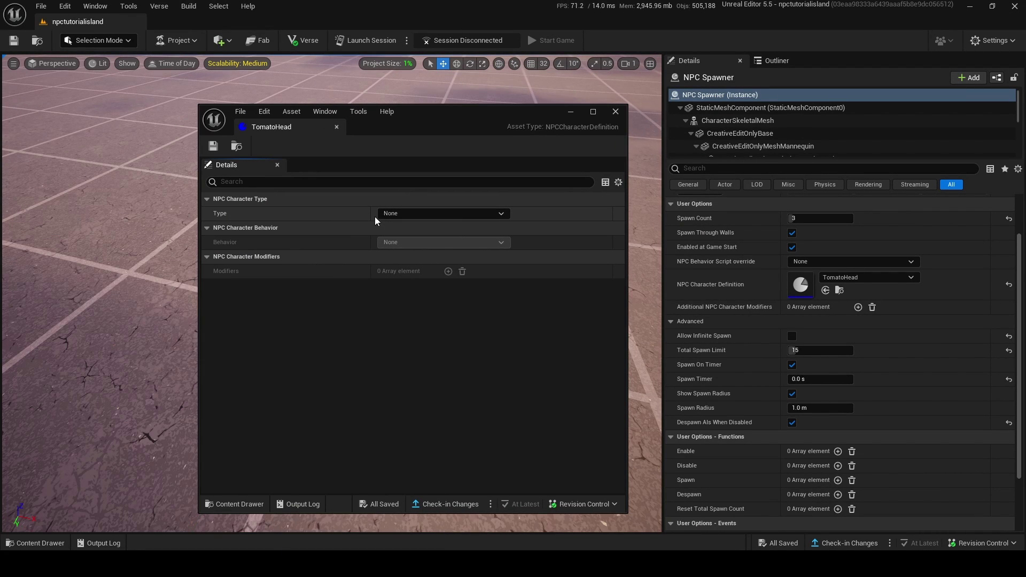
- Try the Custom, Guard and Wildlife character types on the TomatoHead definition
{"action": "left_click", "coordinate": [390, 213]}
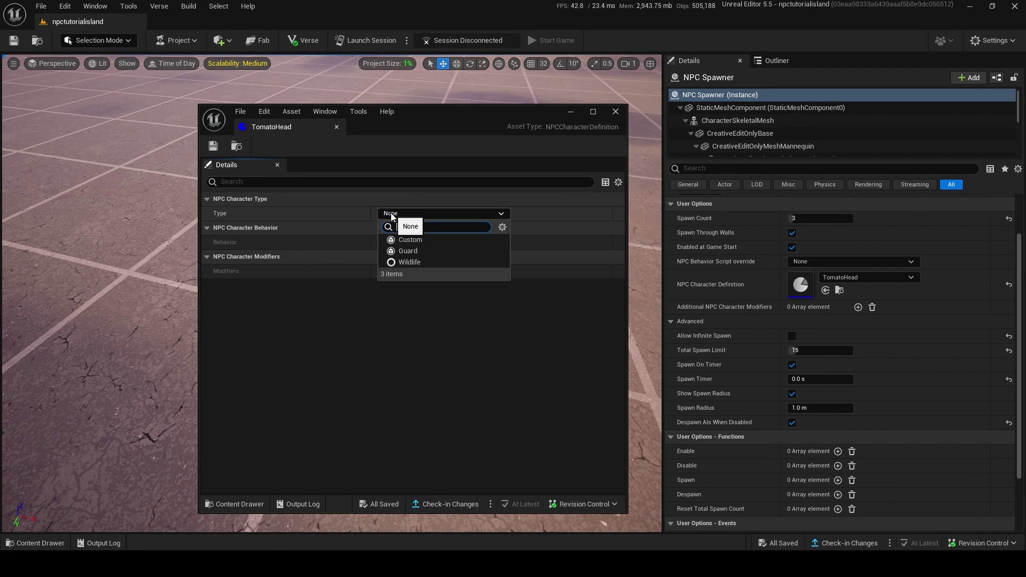
{"action": "left_click", "coordinate": [422, 240]}
{"action": "left_click", "coordinate": [414, 242]}
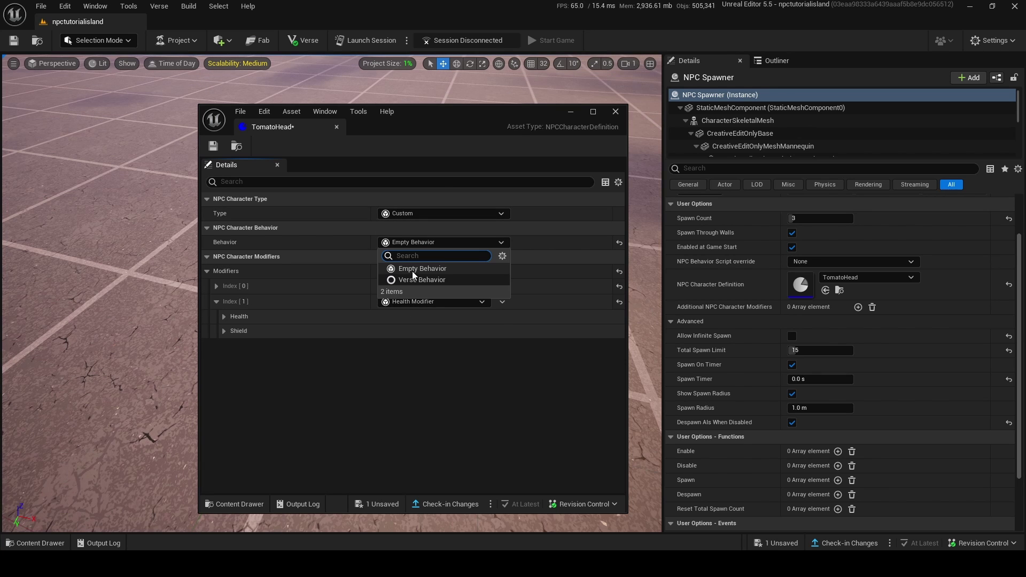
{"action": "left_click", "coordinate": [406, 216]}
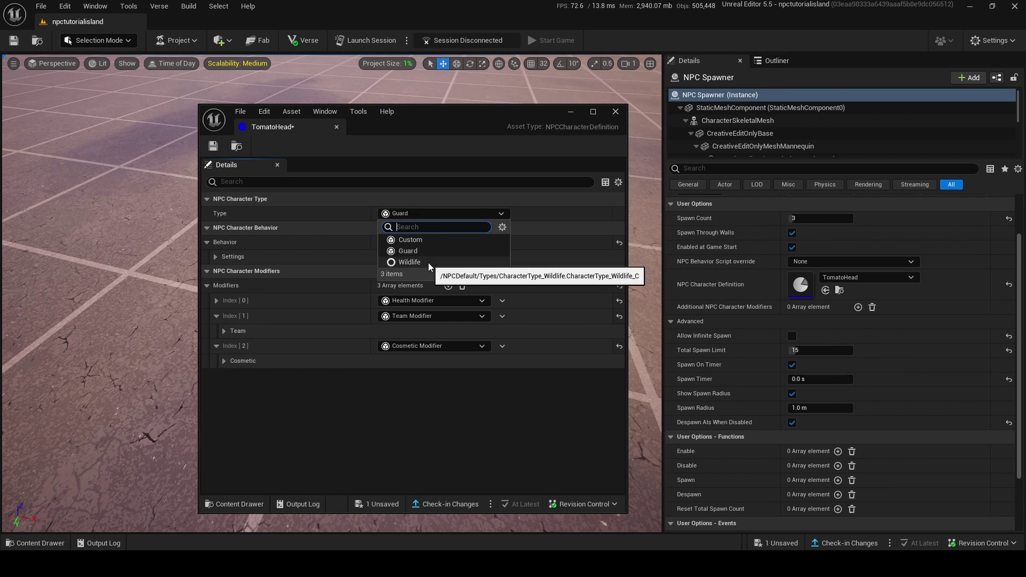
{"action": "left_click", "coordinate": [428, 262]}
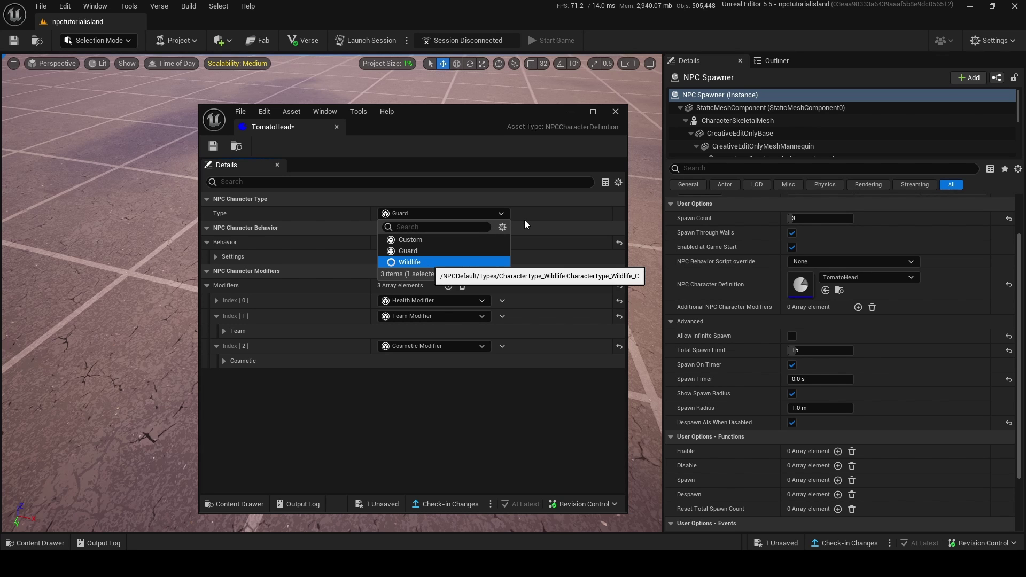
{"action": "key", "text": "Return"}
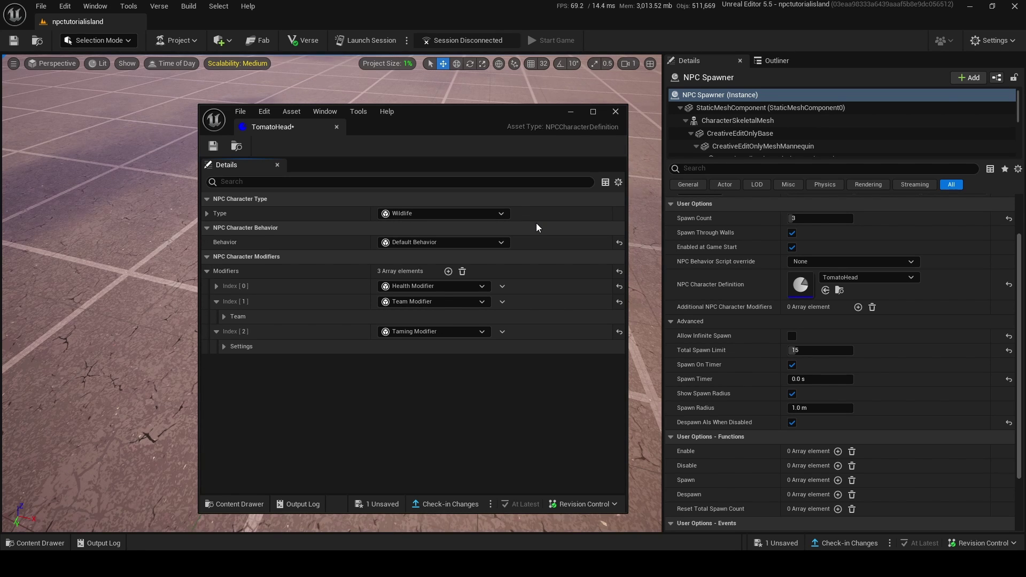
- Set the TomatoHead character type to Guard
{"action": "left_click", "coordinate": [463, 215]}
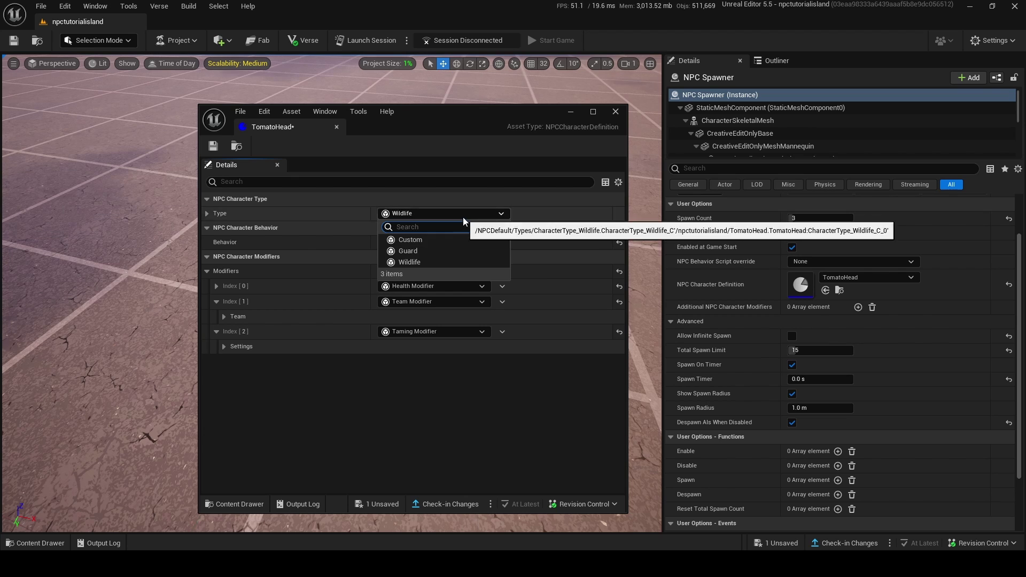
{"action": "left_click", "coordinate": [433, 251]}
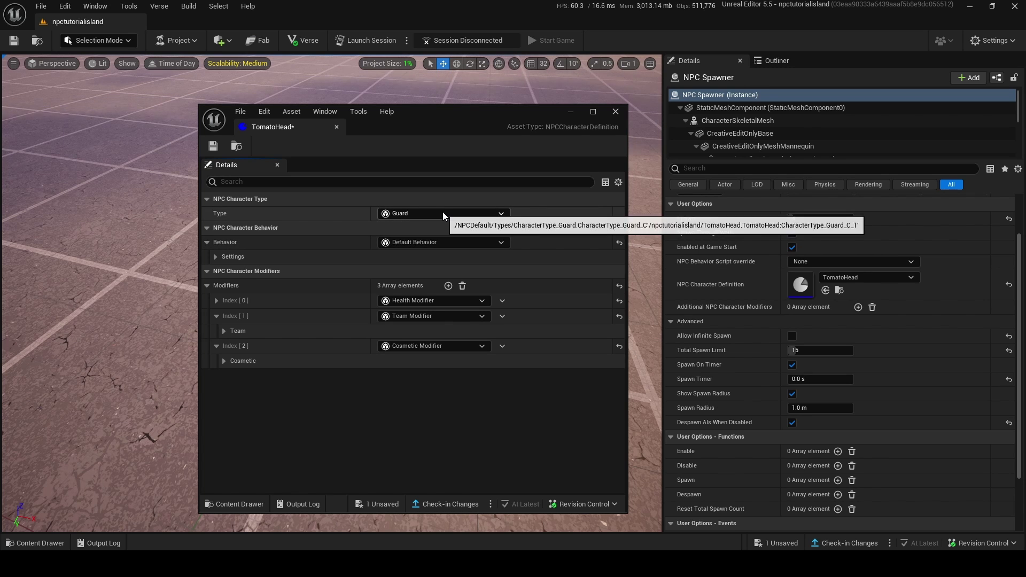
- In the Guard's default behavior settings, leave Can Use Ziplines enabled and set the Leash Distance to 250 cm
{"action": "left_click", "coordinate": [215, 257]}
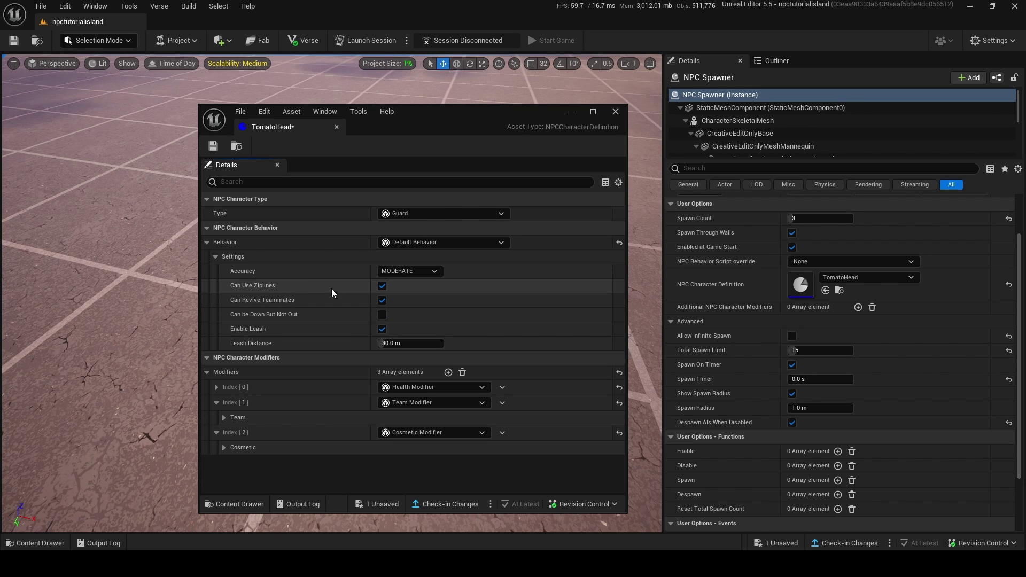
{"action": "left_click", "coordinate": [432, 271]}
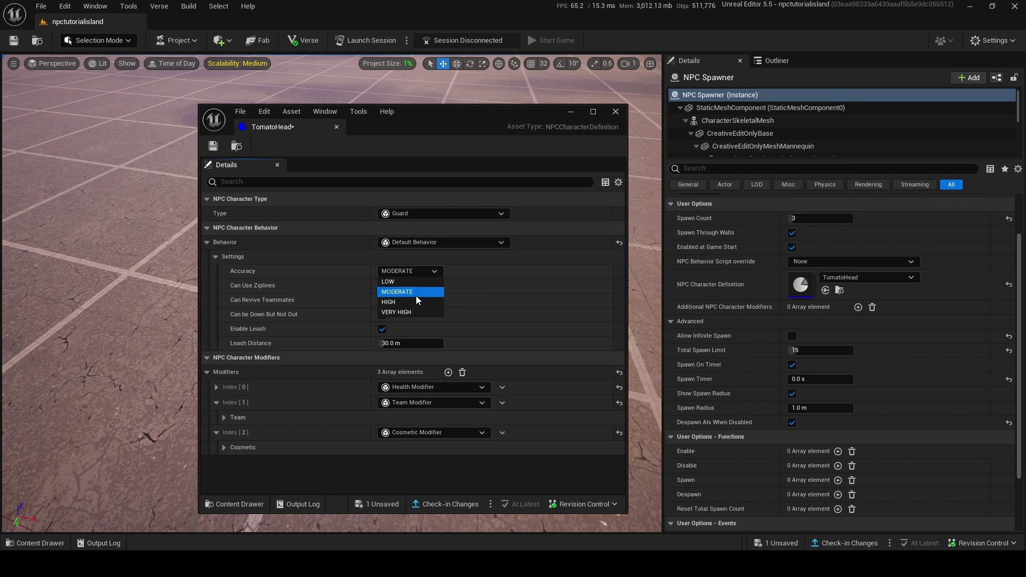
{"action": "left_click", "coordinate": [431, 272]}
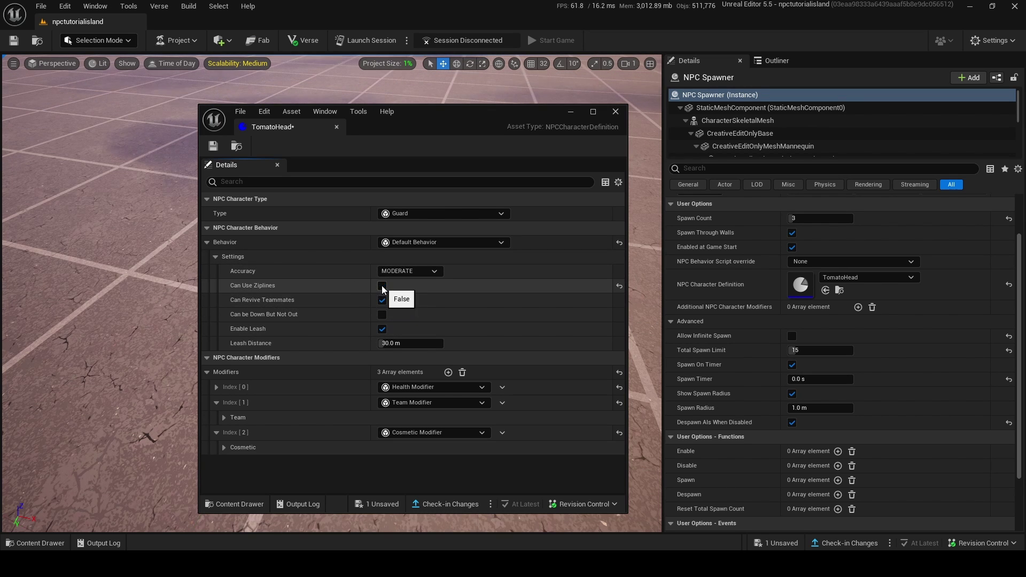
{"action": "left_click", "coordinate": [382, 286]}
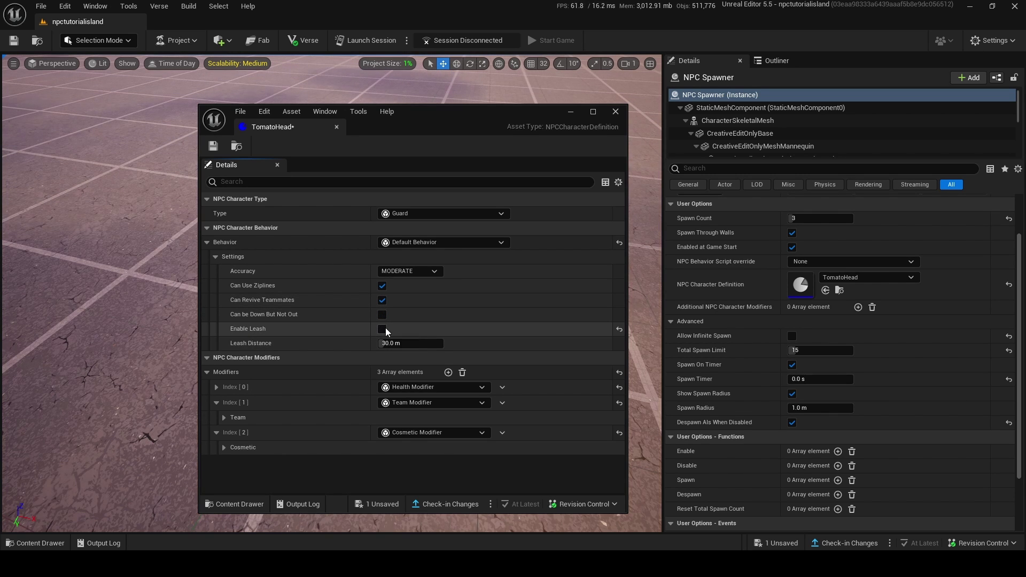
{"action": "left_click", "coordinate": [398, 343]}
{"action": "type", "text": "3000"}
{"action": "key", "text": "Return"}
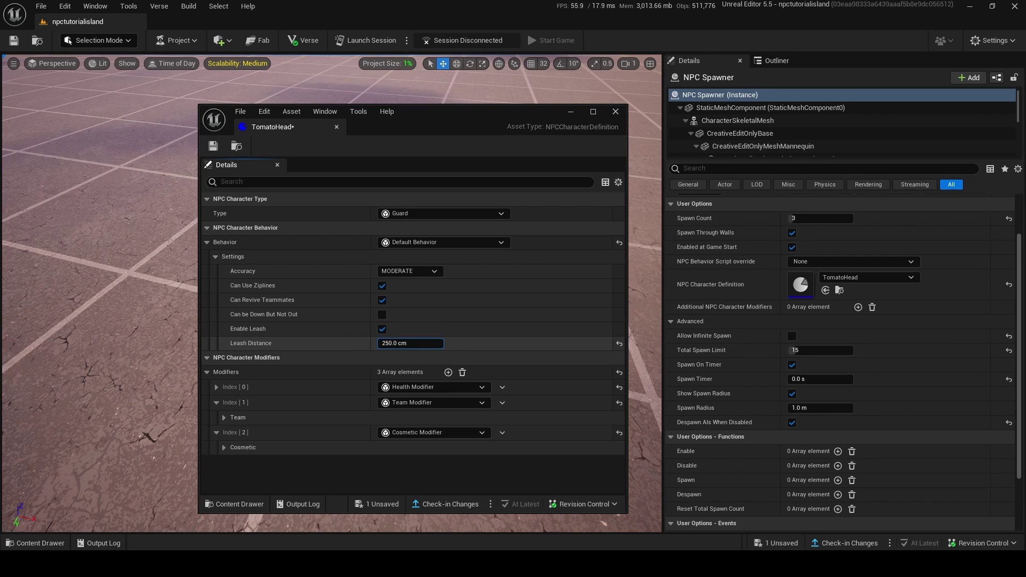
{"action": "left_click", "coordinate": [206, 242]}
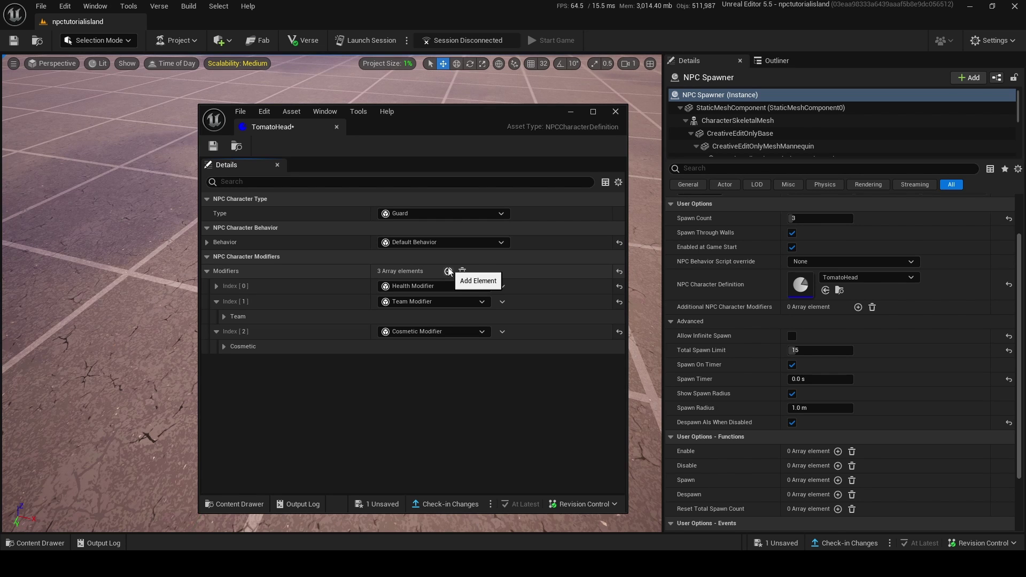
- Delete the default Health, Team and Cosmetic modifiers from the TomatoHead definition
{"action": "left_click", "coordinate": [253, 289]}
{"action": "left_click", "coordinate": [502, 287]}
{"action": "left_click", "coordinate": [505, 311]}
{"action": "left_click", "coordinate": [502, 286]}
{"action": "left_click", "coordinate": [506, 312]}
{"action": "left_click", "coordinate": [502, 287]}
{"action": "left_click", "coordinate": [506, 311]}
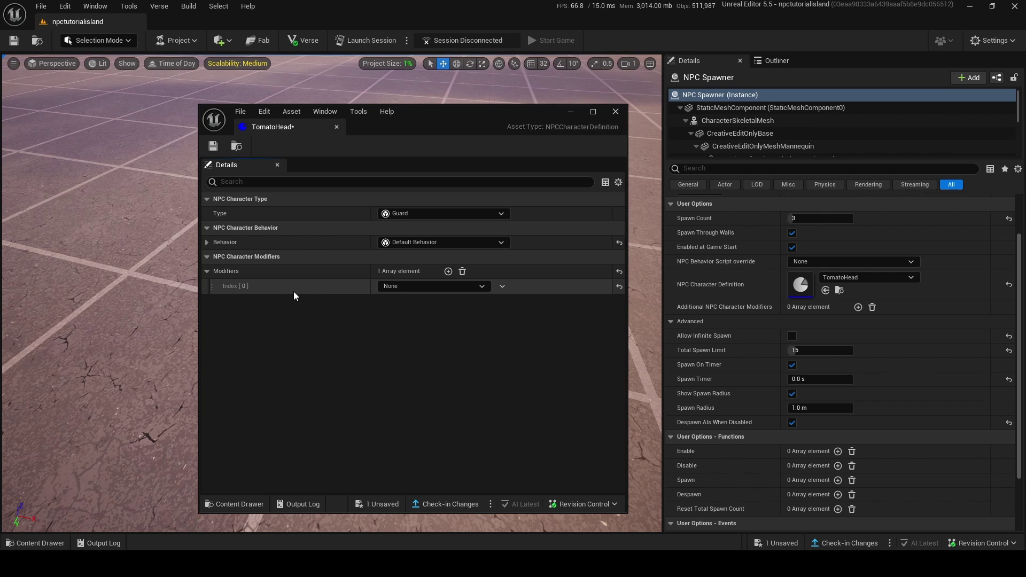
- Add Awareness, Effects, Cosmetic, Guard Perception, Health, Inventory, Navigation, Patrol Path, Team and UI modifiers to TomatoHead, in that order
{"action": "left_click", "coordinate": [402, 289]}
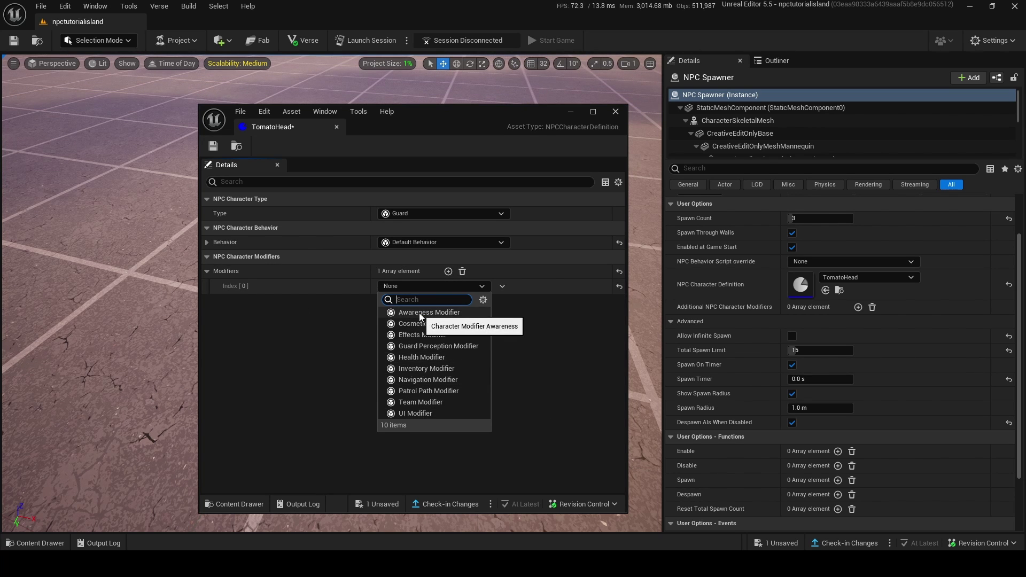
{"action": "left_click", "coordinate": [422, 313]}
{"action": "left_click", "coordinate": [447, 271]}
{"action": "left_click", "coordinate": [419, 302]}
{"action": "left_click", "coordinate": [413, 341]}
{"action": "left_click", "coordinate": [448, 271]}
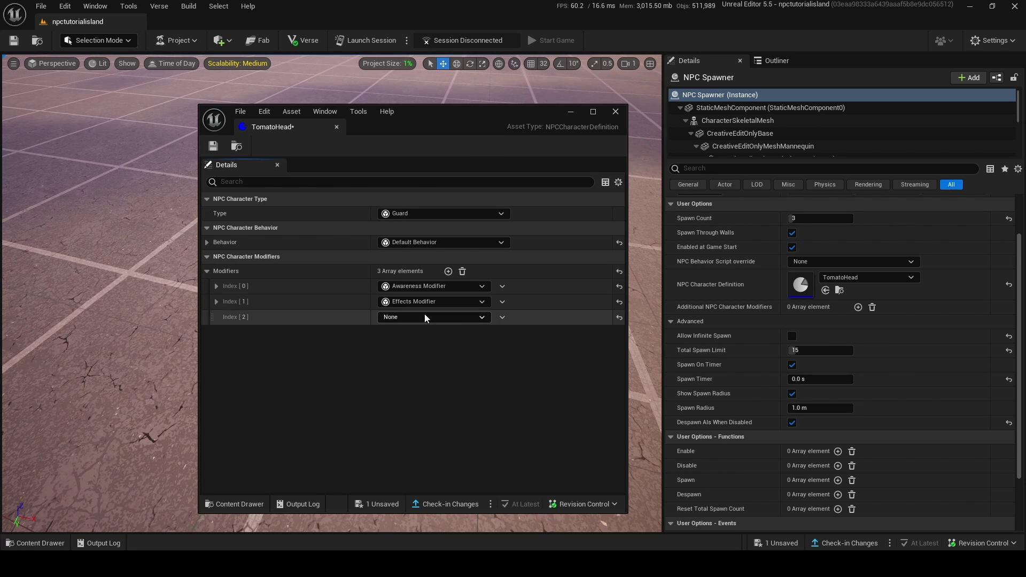
{"action": "left_click", "coordinate": [424, 315]}
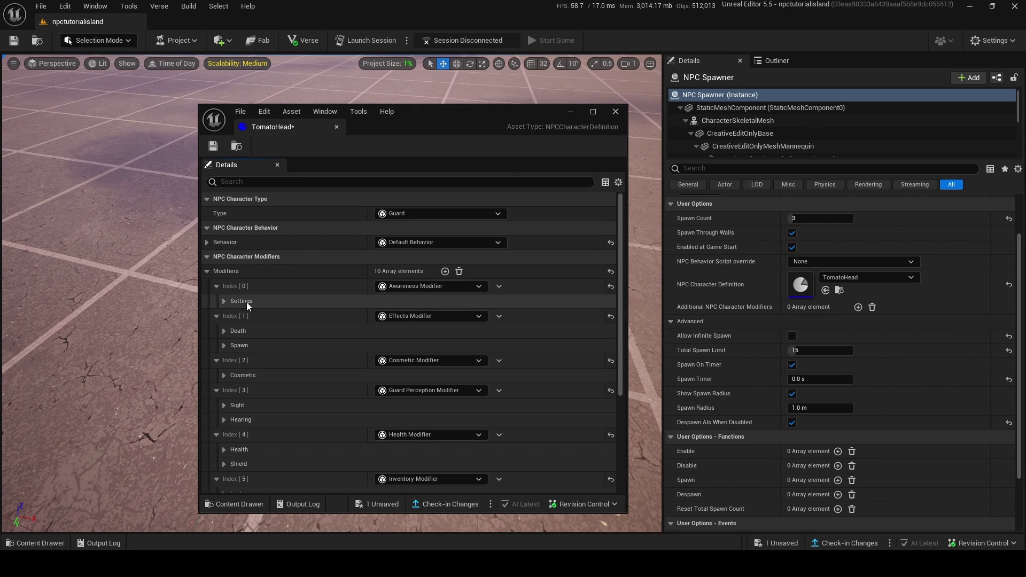
- Turn Use Alertness on and back off in the Awareness Modifier settings
{"action": "left_click", "coordinate": [224, 301]}
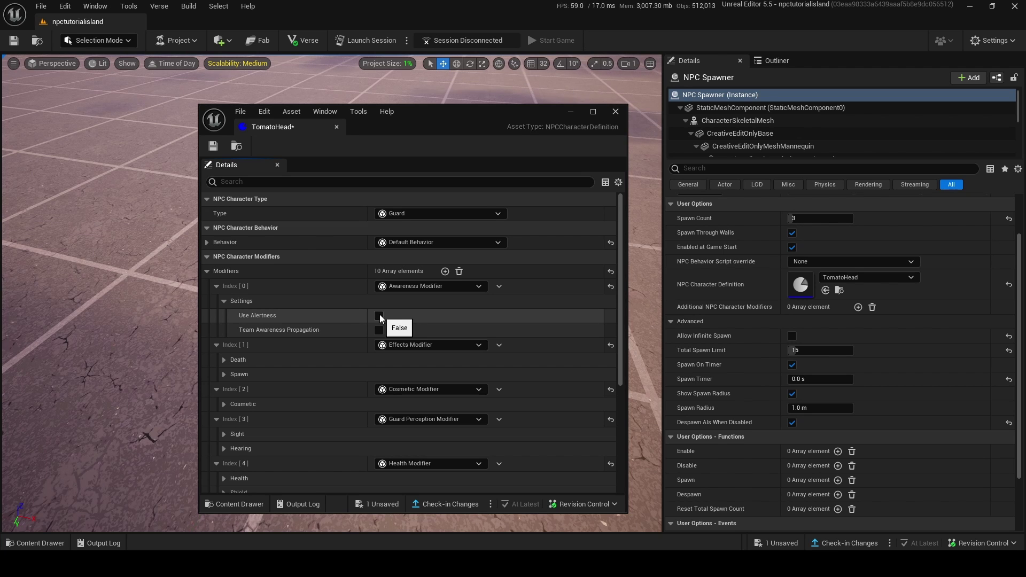
{"action": "left_click", "coordinate": [379, 315]}
{"action": "left_click", "coordinate": [379, 315]}
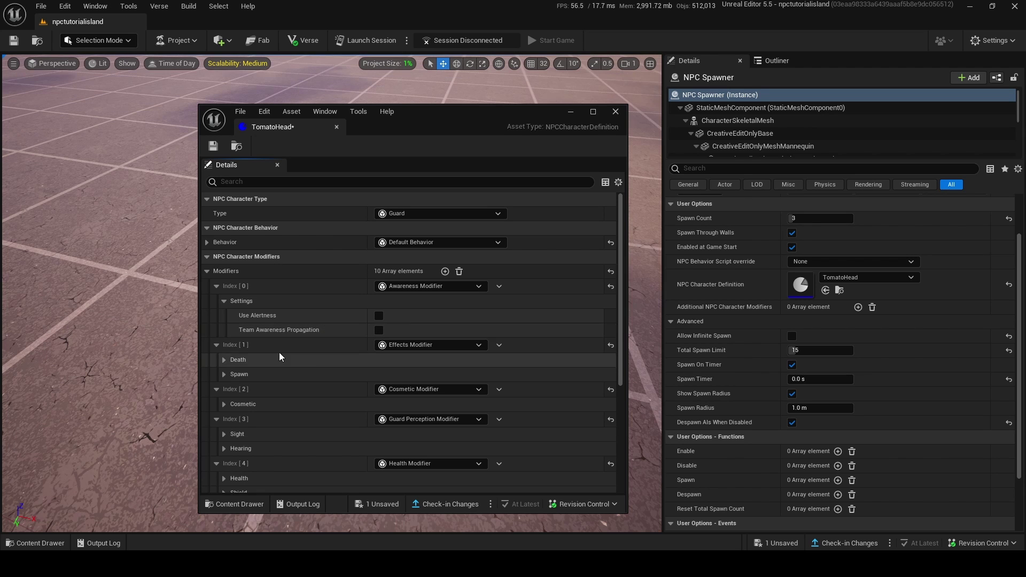
- Examine the Effects Modifier's death and spawn options, including the assets offered for the death visual and sound effects
{"action": "left_click", "coordinate": [224, 375]}
{"action": "left_click", "coordinate": [224, 360]}
{"action": "left_click", "coordinate": [233, 405]}
{"action": "left_click", "coordinate": [232, 375]}
{"action": "scroll", "coordinate": [341, 355], "scroll_direction": "down", "scroll_amount": 8}
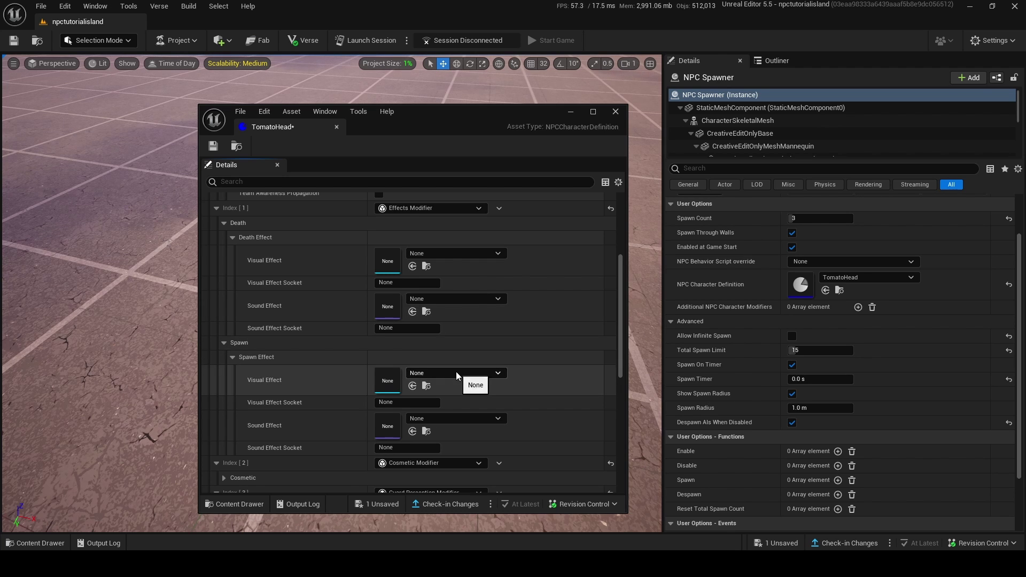
{"action": "left_click", "coordinate": [462, 253]}
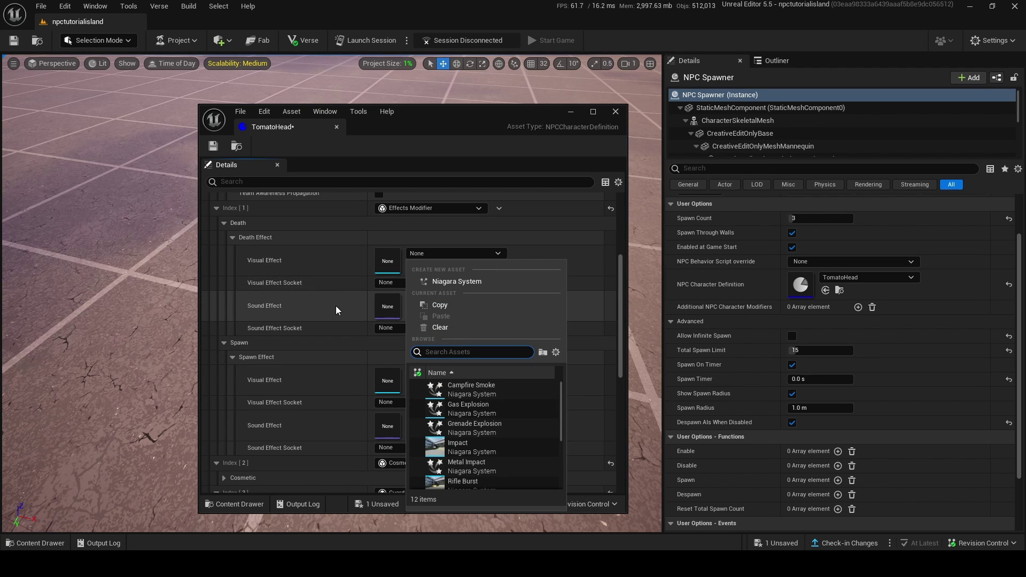
{"action": "mouse_move", "coordinate": [500, 418]}
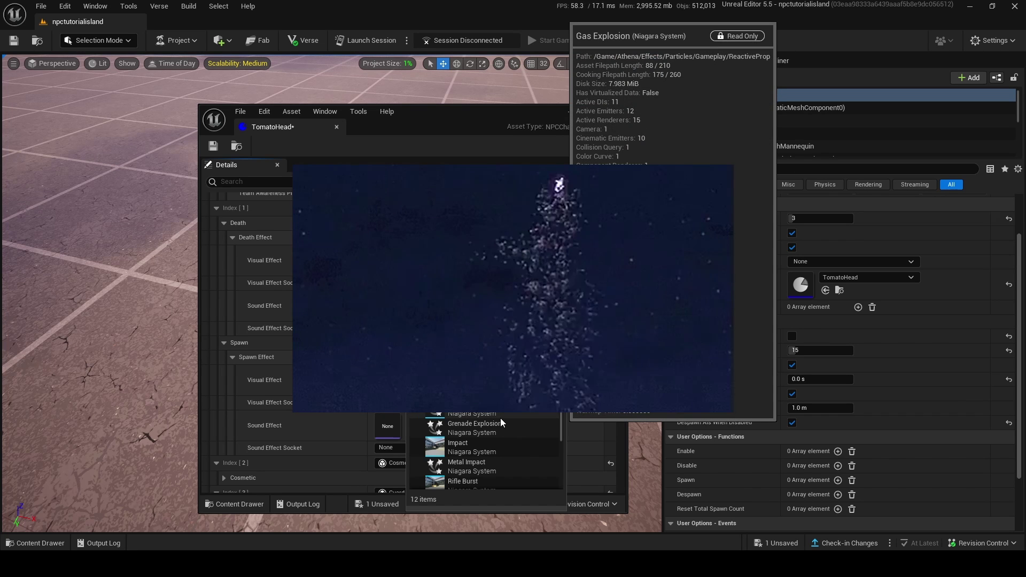
{"action": "key", "text": "Escape"}
{"action": "left_click", "coordinate": [444, 302]}
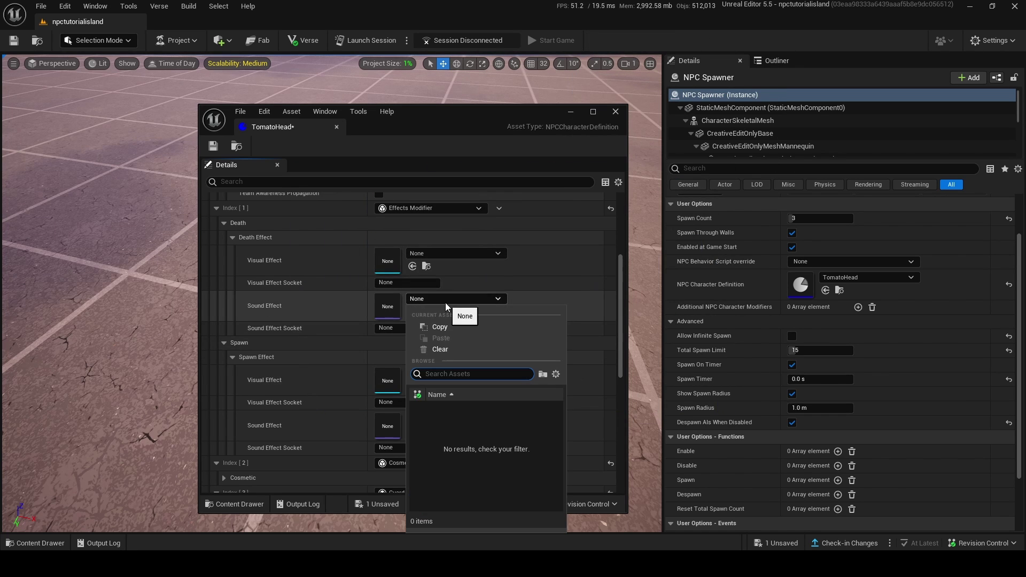
{"action": "key", "text": "Escape"}
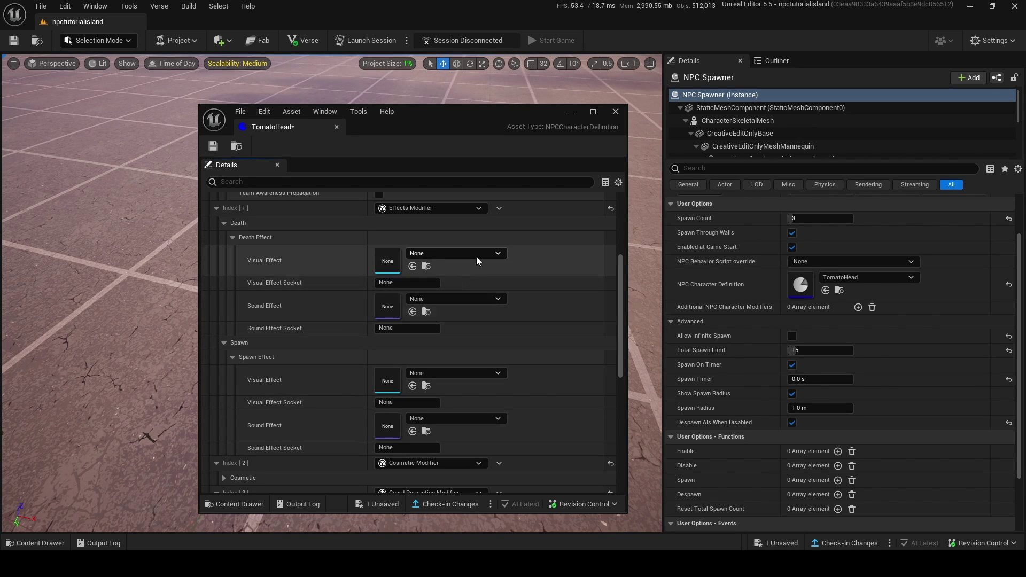
- Delete the Effects Modifier from TomatoHead's modifier list
{"action": "left_click", "coordinate": [498, 209]}
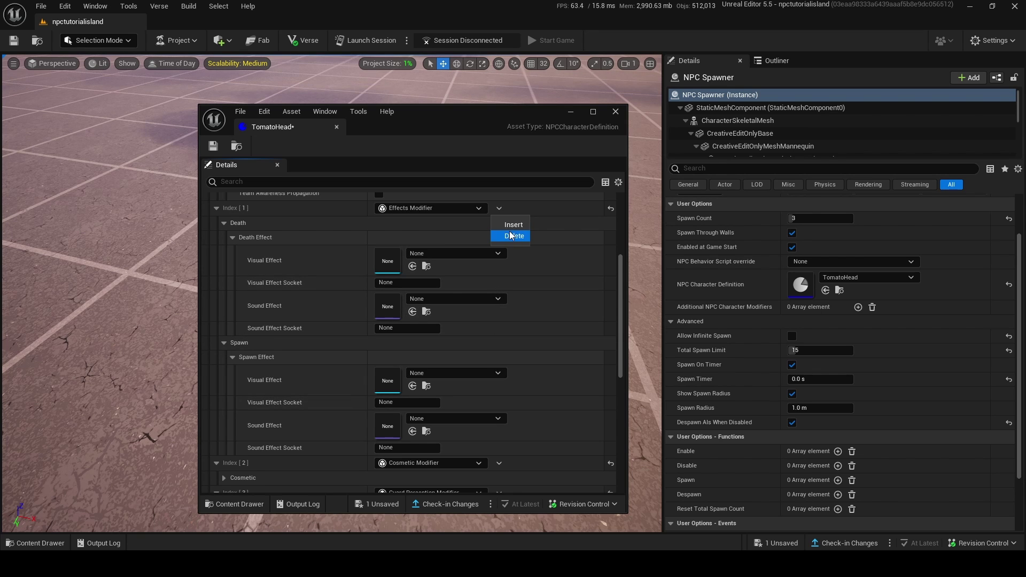
{"action": "left_click", "coordinate": [524, 264]}
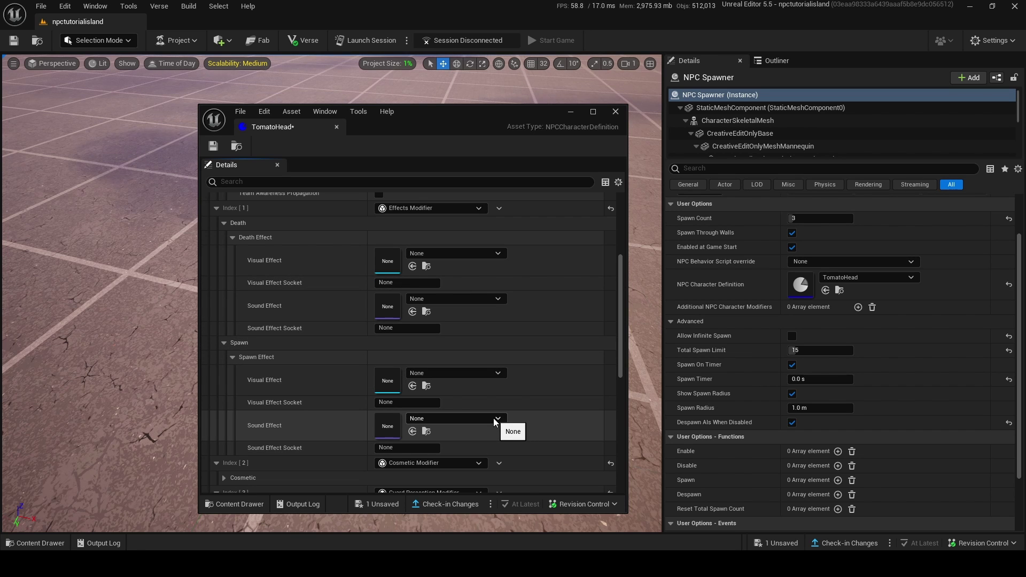
{"action": "left_click", "coordinate": [498, 208]}
{"action": "left_click", "coordinate": [498, 236]}
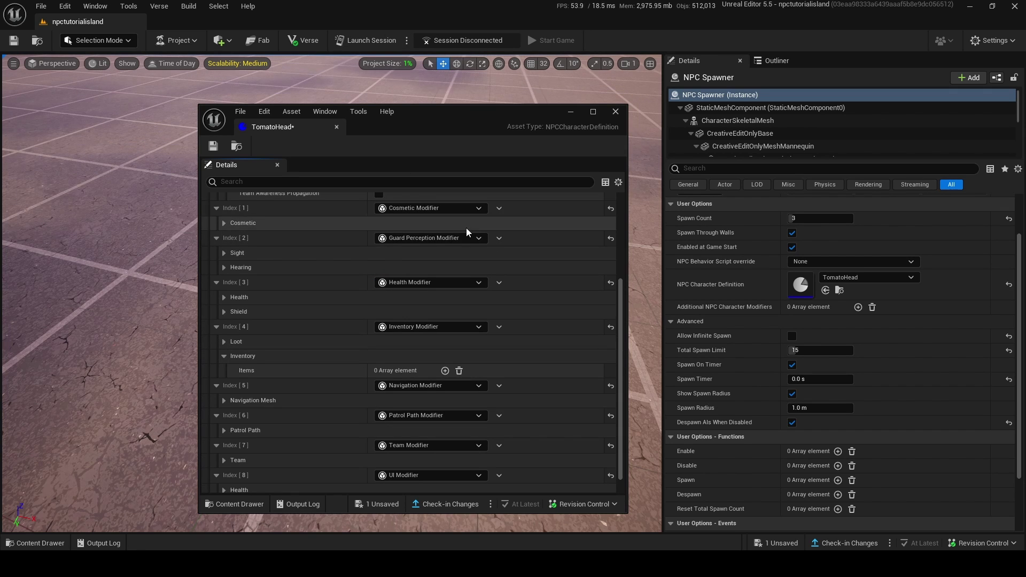
- Set the Cosmetic Modifier's Character Look to Fortnite Character and collapse the Awareness Modifier settings
{"action": "left_click", "coordinate": [226, 226]}
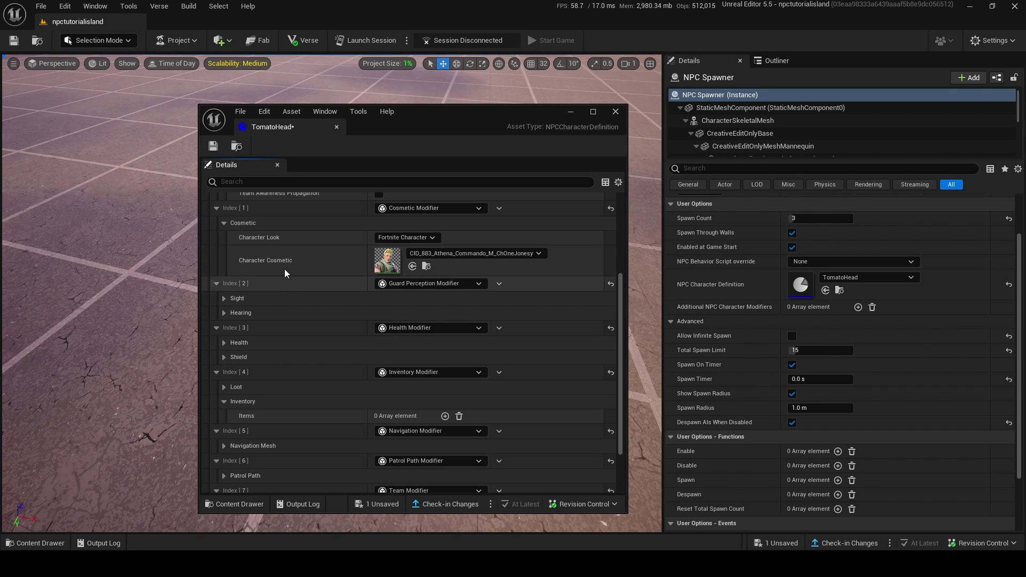
{"action": "left_click", "coordinate": [224, 224]}
{"action": "scroll", "coordinate": [581, 312], "scroll_direction": "up", "scroll_amount": 6}
{"action": "left_click", "coordinate": [225, 267]}
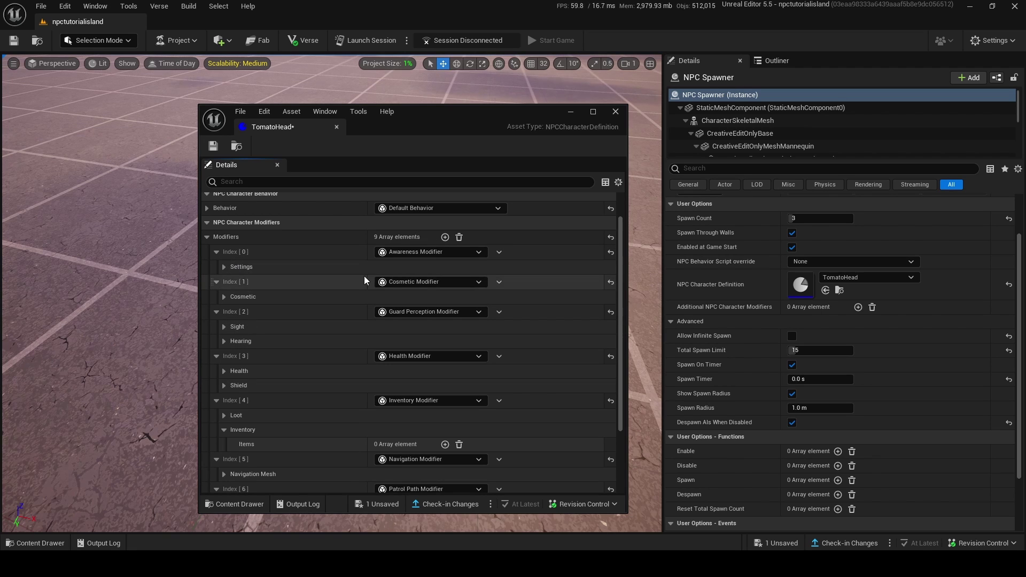
{"action": "left_click", "coordinate": [224, 297]}
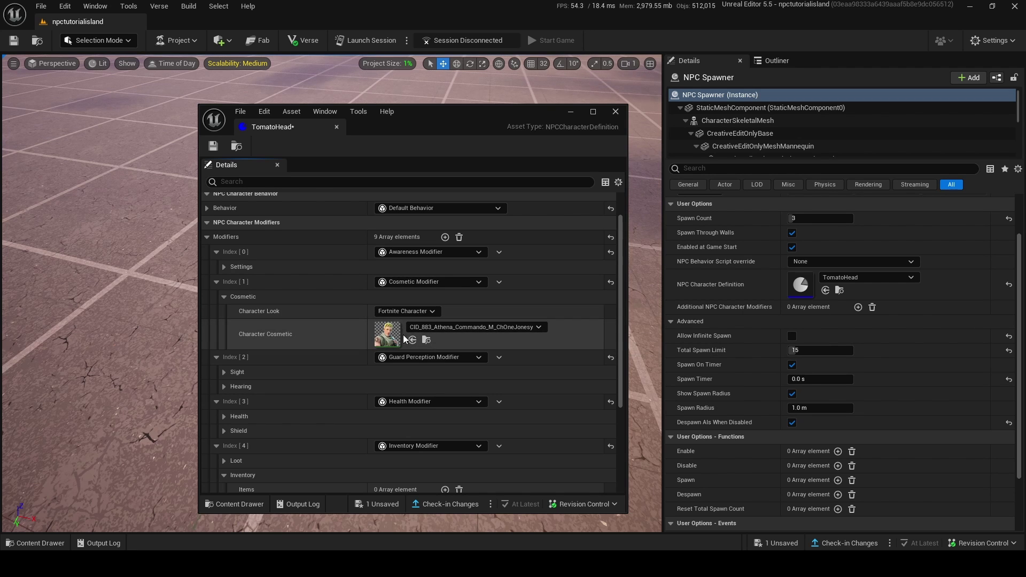
{"action": "left_click", "coordinate": [405, 310]}
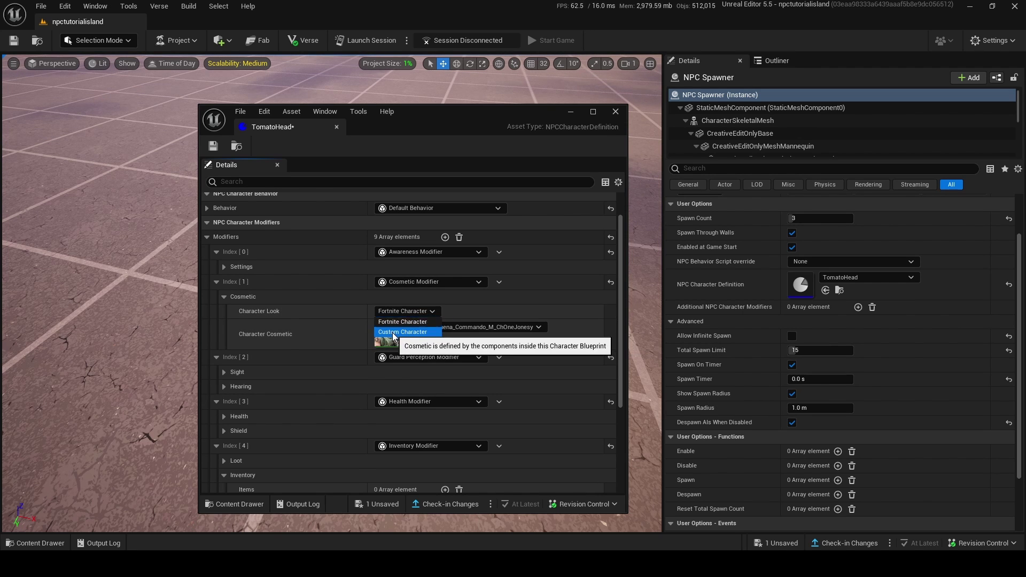
{"action": "left_click", "coordinate": [411, 322]}
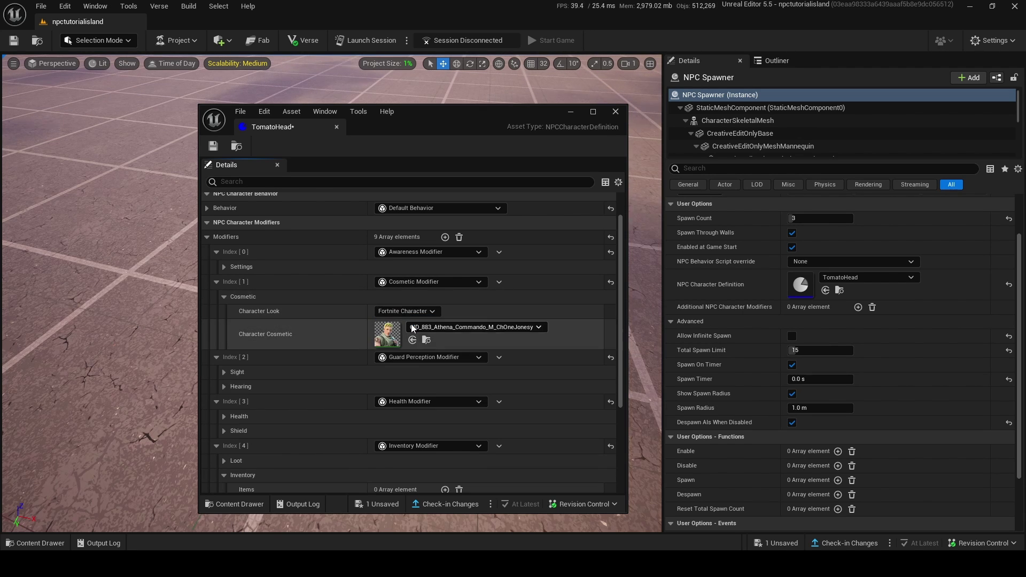
- Search the character cosmetics for tomato head and set the Character Cosmetic to CID_109_Athena_Commando_M_Pizza, then check the spawner in the viewport
{"action": "left_click", "coordinate": [414, 327]}
{"action": "left_click_drag", "start_coordinate": [558, 219], "coordinate": [561, 291]}
{"action": "left_click", "coordinate": [459, 161]}
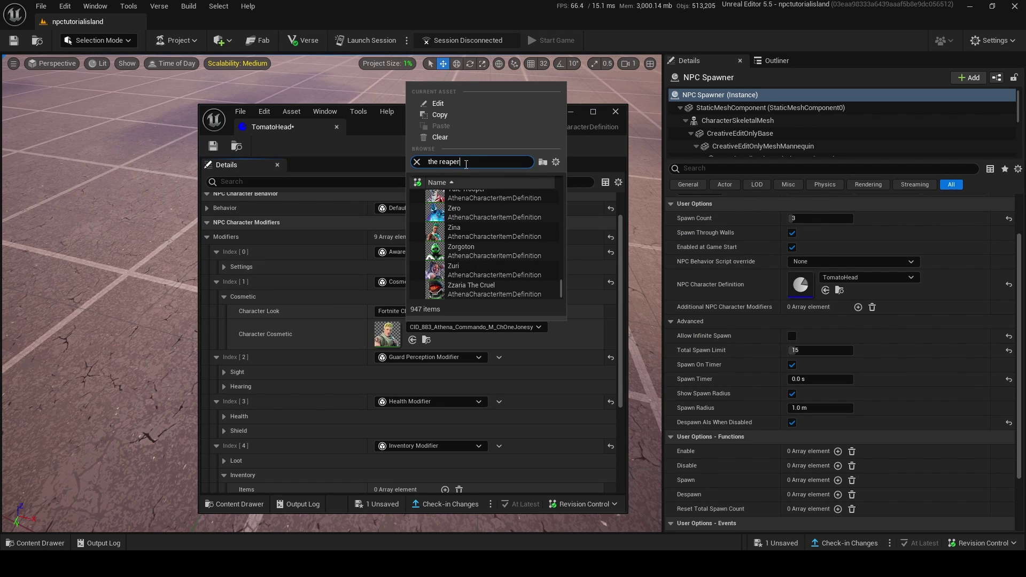
{"action": "key", "text": "ctrl+a"}
{"action": "key", "text": "BackSpace"}
{"action": "type", "text": "tomato head"}
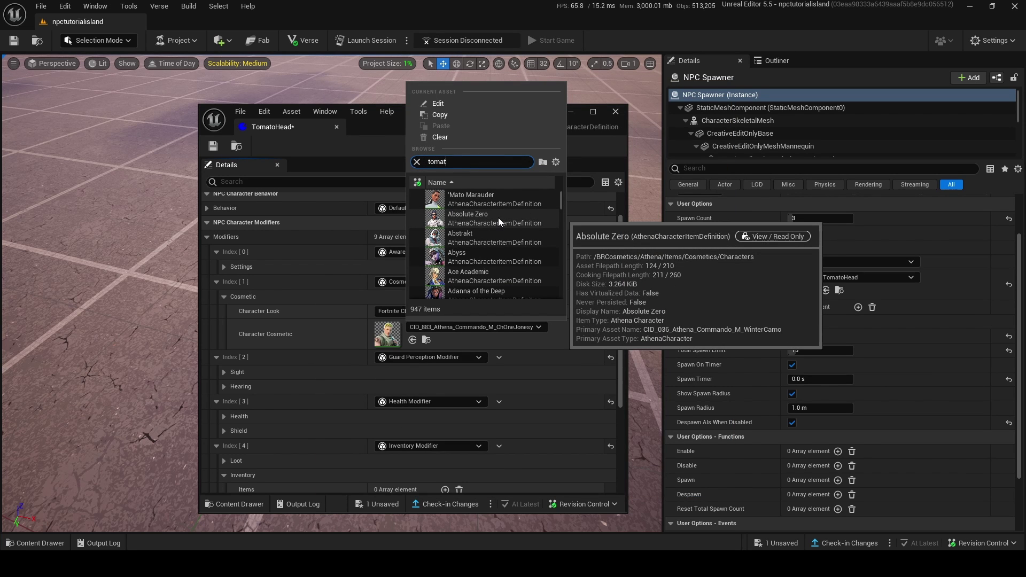
{"action": "left_click", "coordinate": [484, 201]}
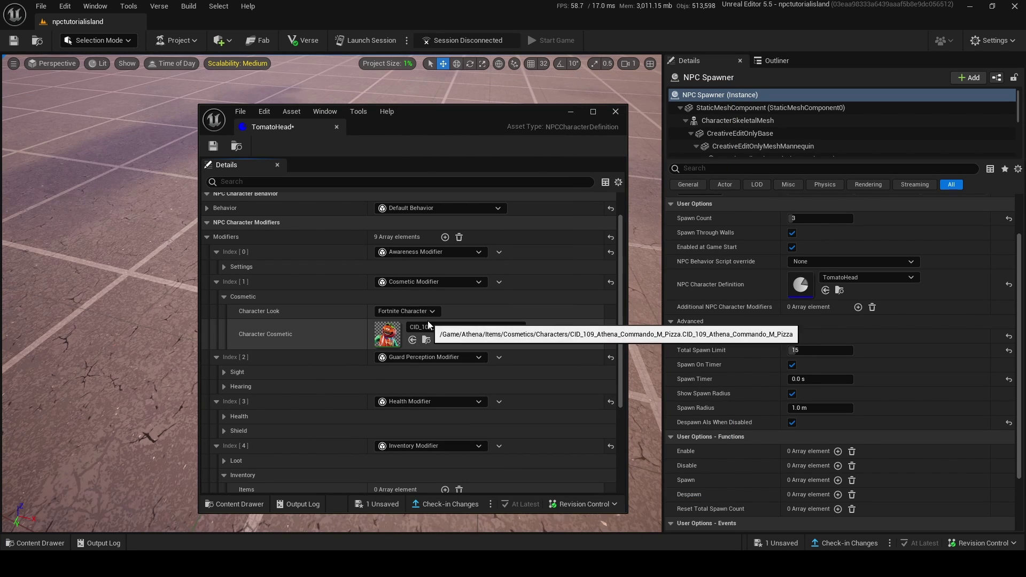
{"action": "left_click_drag", "start_coordinate": [510, 112], "coordinate": [551, 430]}
{"action": "key", "text": "w"}
{"action": "right_click_drag", "start_coordinate": [502, 326], "coordinate": [475, 364]}
{"action": "scroll", "coordinate": [483, 321], "scroll_direction": "down", "scroll_amount": 3}
{"action": "key", "text": "s"}
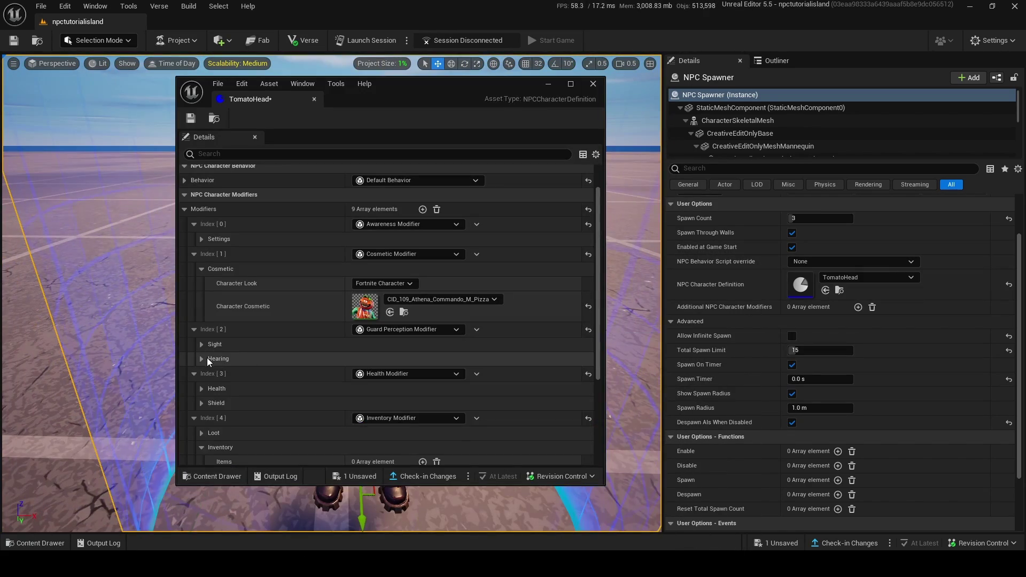
- Turn on the Guard Perception Modifier's sight and hearing overrides and examine their perception settings
{"action": "left_click", "coordinate": [204, 358]}
{"action": "left_click", "coordinate": [201, 343]}
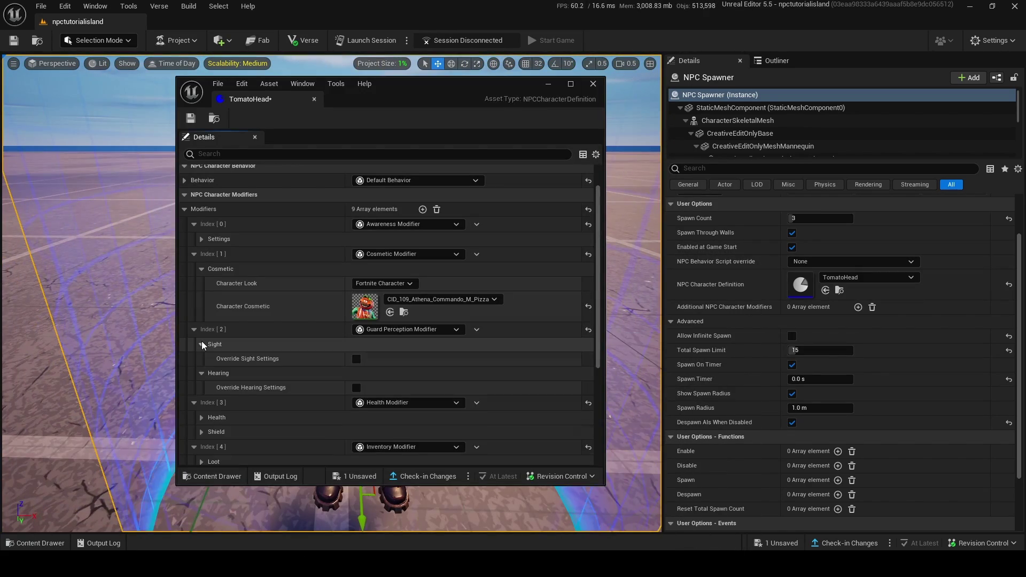
{"action": "left_click", "coordinate": [355, 387]}
{"action": "left_click", "coordinate": [356, 359]}
{"action": "left_click", "coordinate": [210, 415]}
{"action": "left_click", "coordinate": [210, 373]}
{"action": "scroll", "coordinate": [302, 354], "scroll_direction": "down", "scroll_amount": 2}
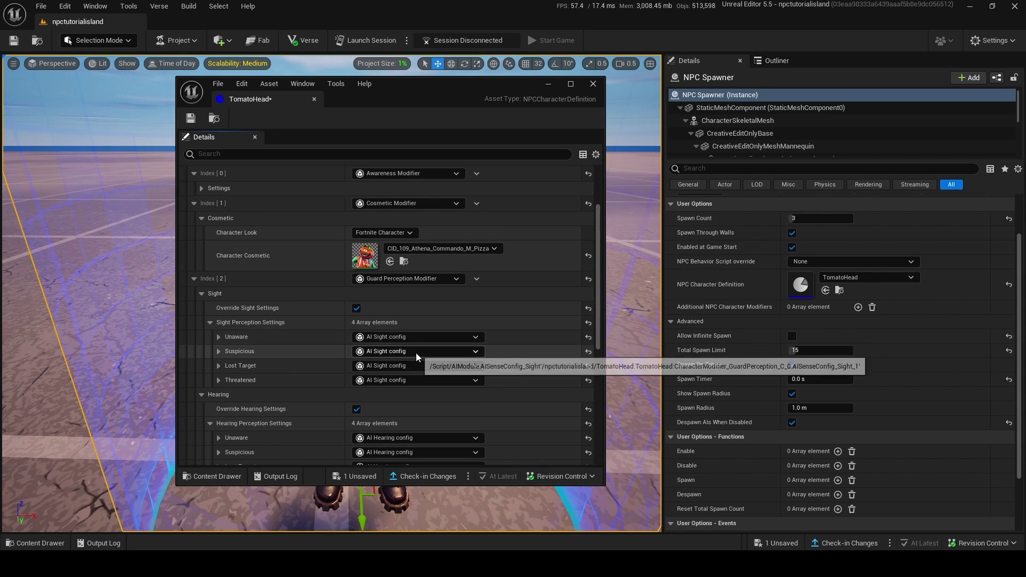
{"action": "scroll", "coordinate": [412, 331], "scroll_direction": "down", "scroll_amount": 3}
{"action": "scroll", "coordinate": [479, 286], "scroll_direction": "up", "scroll_amount": 3}
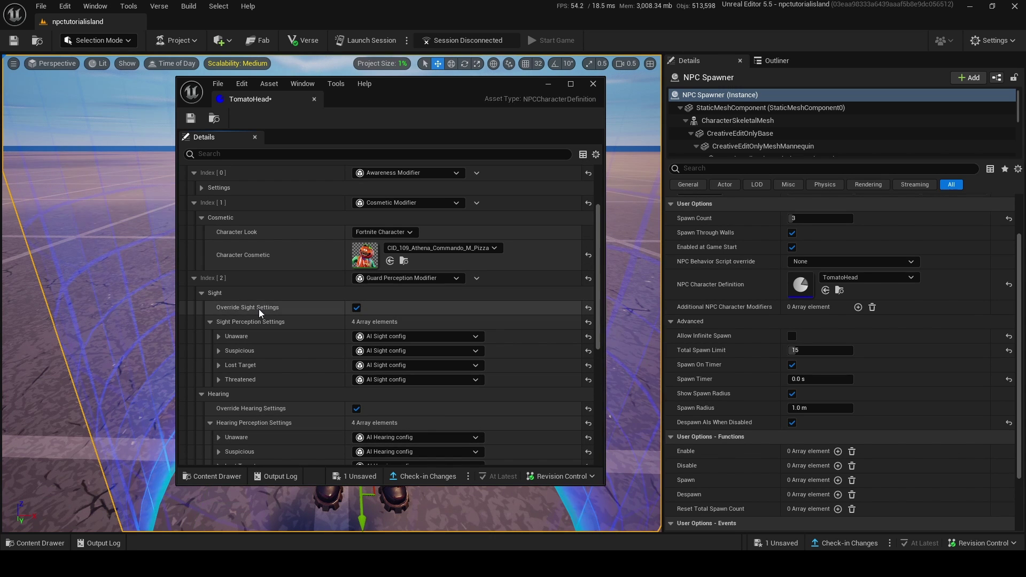
- Turn off the sight and hearing overrides and delete the Guard Perception Modifier from TomatoHead
{"action": "left_click", "coordinate": [355, 308]}
{"action": "left_click", "coordinate": [356, 336]}
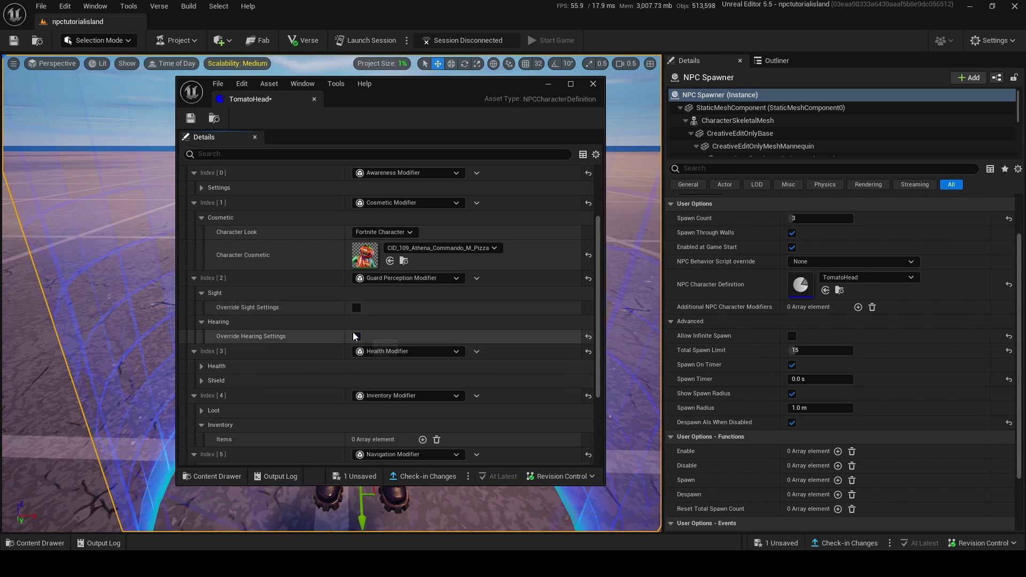
{"action": "left_click", "coordinate": [470, 278]}
{"action": "left_click", "coordinate": [483, 303]}
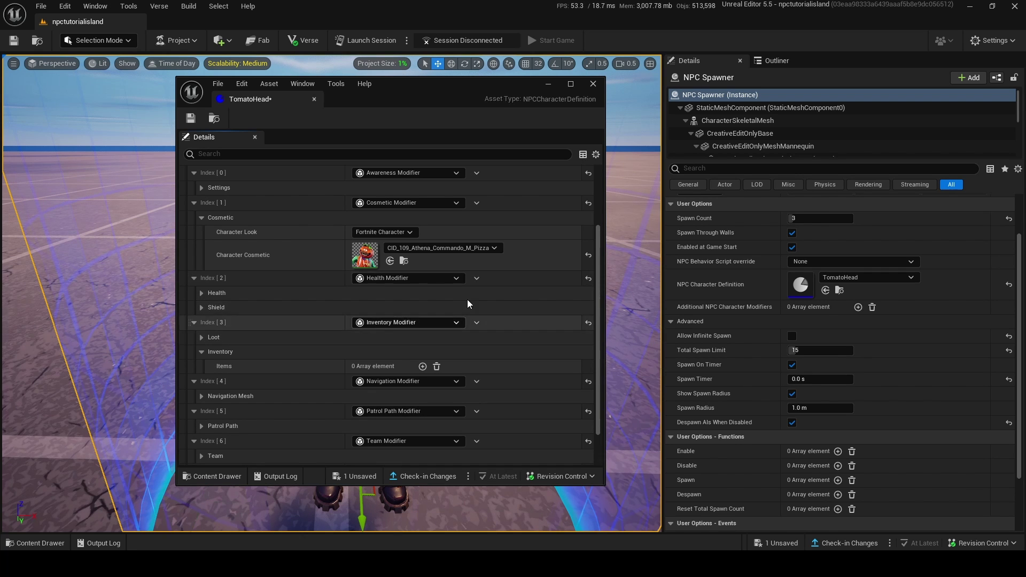
- Set the Health Modifier's Starting Health to about 560.94 and Max Health to 10000.0
{"action": "left_click", "coordinate": [203, 308]}
{"action": "left_click", "coordinate": [201, 293]}
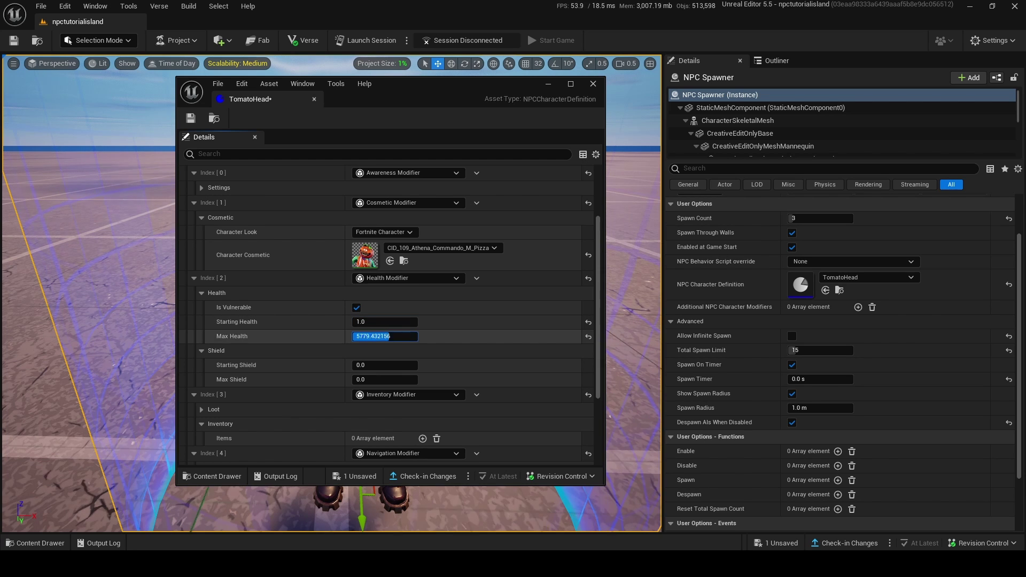
{"action": "mouse_move", "coordinate": [408, 336]}
{"action": "left_mouse_down"}
{"action": "mouse_move", "coordinate": [354, 337]}
{"action": "mouse_move", "coordinate": [354, 365]}
{"action": "left_mouse_up"}
{"action": "left_click_drag", "start_coordinate": [355, 322], "coordinate": [356, 322]}
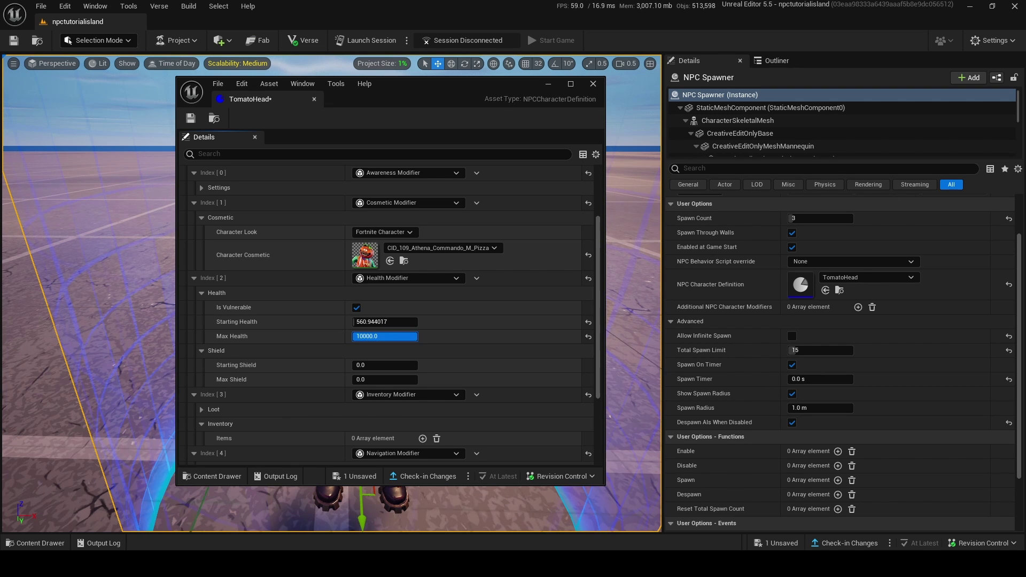
{"action": "left_click_drag", "start_coordinate": [414, 337], "coordinate": [417, 336]}
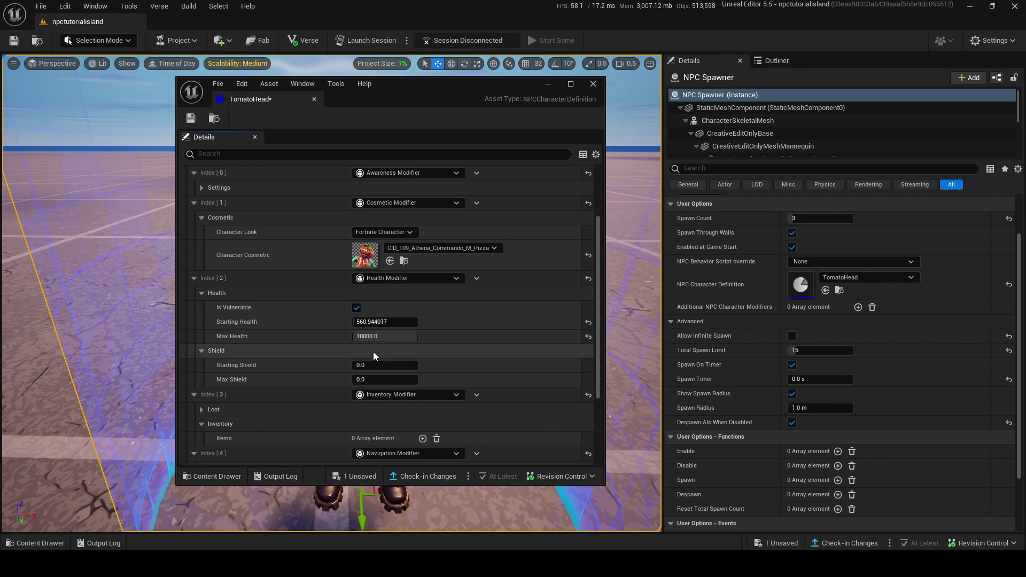
{"action": "scroll", "coordinate": [383, 344], "scroll_direction": "down", "scroll_amount": 2}
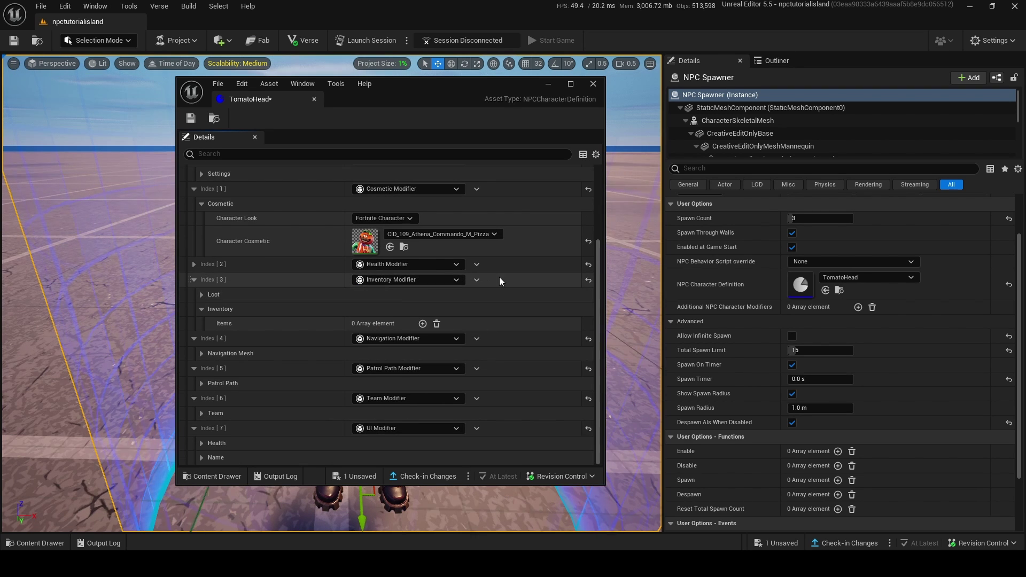
- Turn Can Drop Loot on and back off in the Inventory Modifier
{"action": "left_click", "coordinate": [203, 295]}
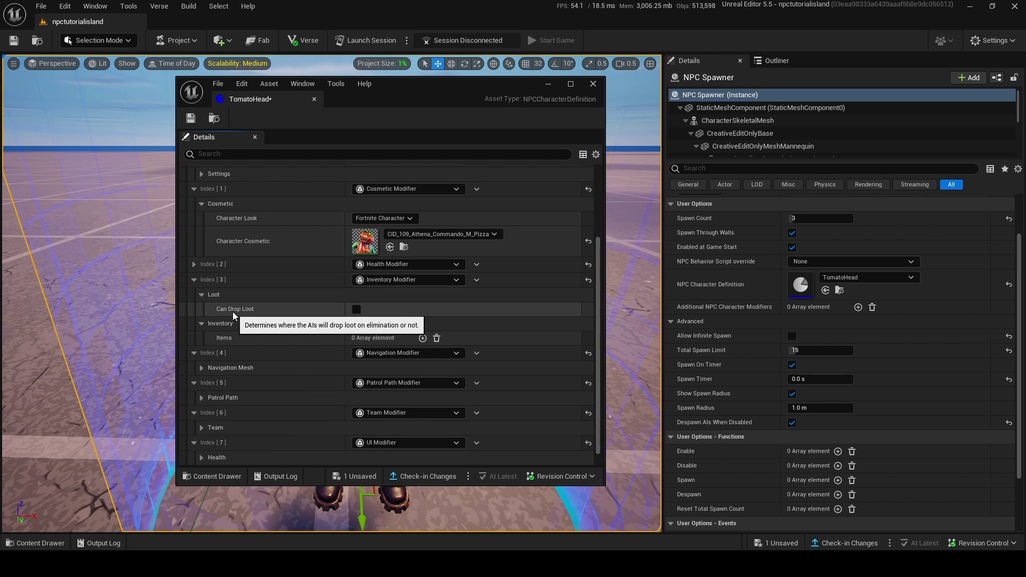
{"action": "left_click", "coordinate": [354, 309]}
{"action": "left_click", "coordinate": [354, 309]}
- Add three item entries to the Inventory Modifier and expand their settings
{"action": "left_click", "coordinate": [422, 338]}
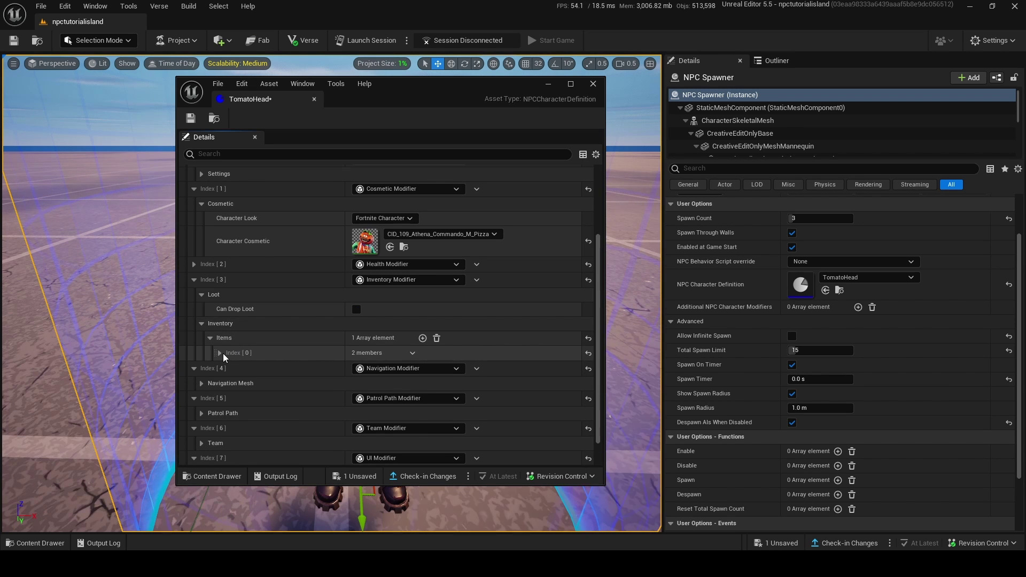
{"action": "left_click", "coordinate": [422, 339]}
{"action": "left_click", "coordinate": [422, 338]}
{"action": "scroll", "coordinate": [417, 343], "scroll_direction": "down", "scroll_amount": 1}
{"action": "left_click", "coordinate": [219, 395]}
{"action": "left_click", "coordinate": [220, 380]}
{"action": "scroll", "coordinate": [404, 317], "scroll_direction": "down", "scroll_amount": 3}
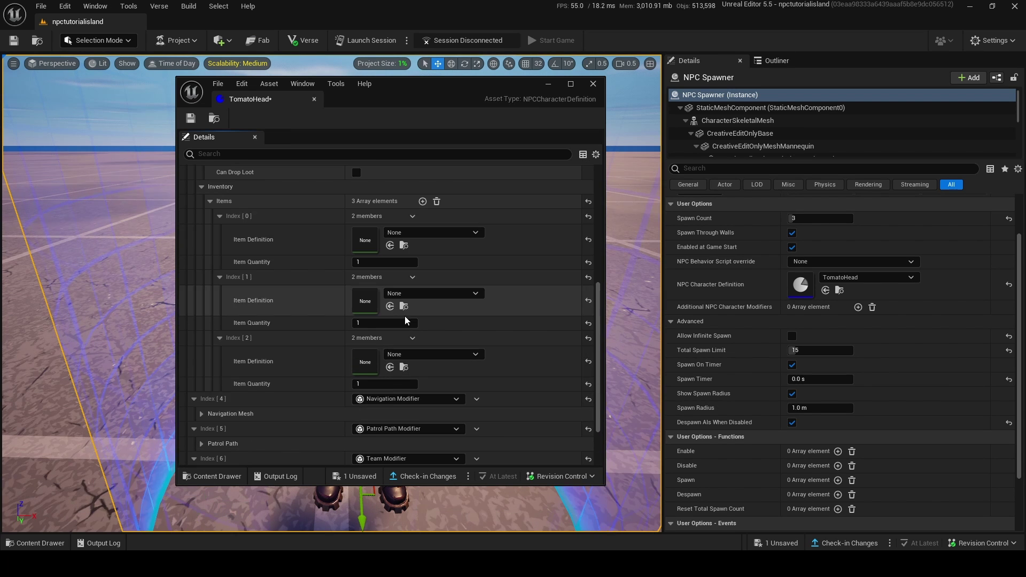
- Set the first inventory item to WID_Athena_PizzaSlice and the second to Combat Shotgun L4, WID_Shotgun_Moonflax_Combat_Athena_VR
{"action": "left_click", "coordinate": [435, 233]}
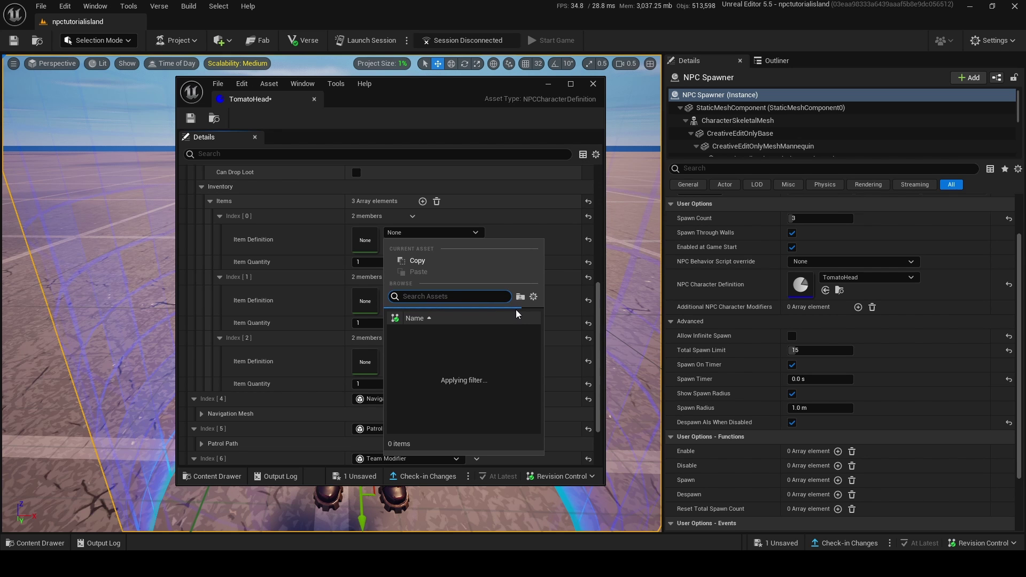
{"action": "type", "text": "pizza"}
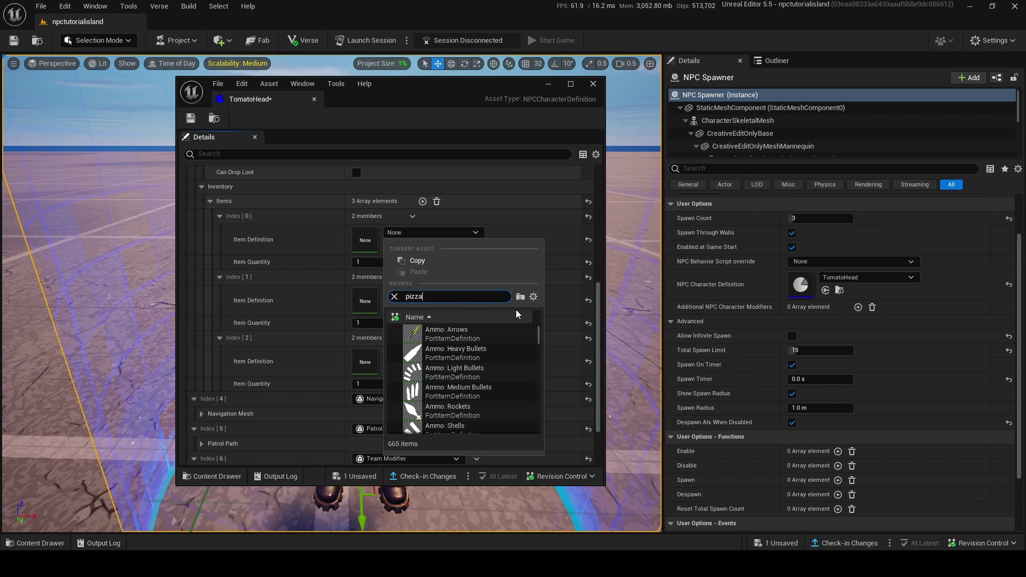
{"action": "left_click", "coordinate": [507, 327]}
{"action": "left_click", "coordinate": [450, 293]}
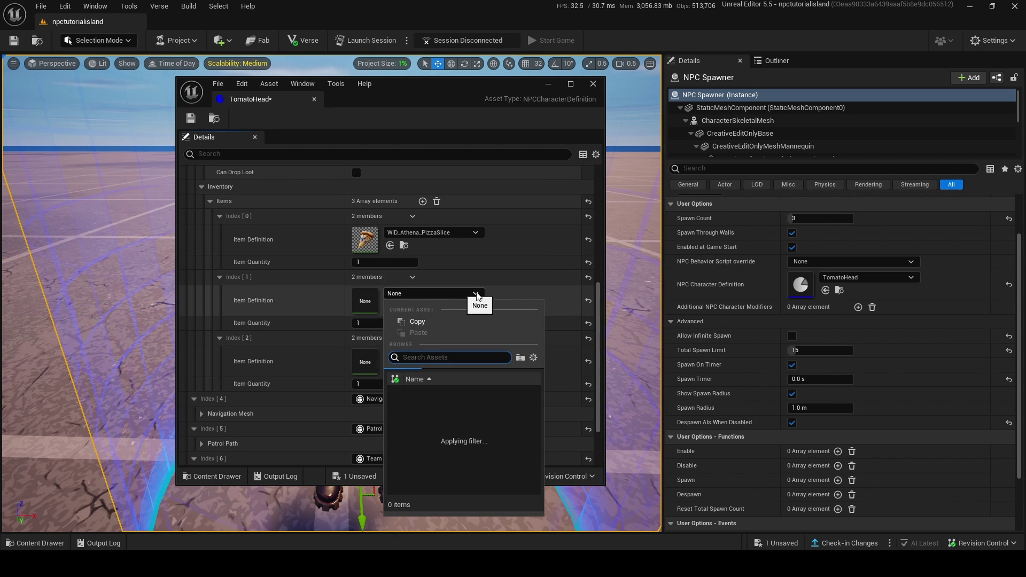
{"action": "type", "text": "gun"}
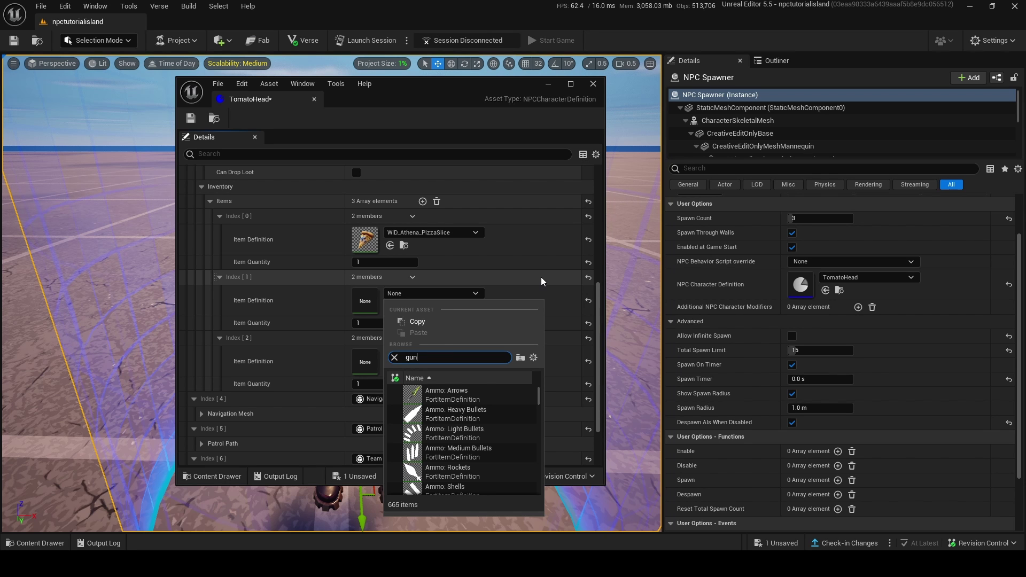
{"action": "scroll", "coordinate": [479, 445], "scroll_direction": "down", "scroll_amount": 10}
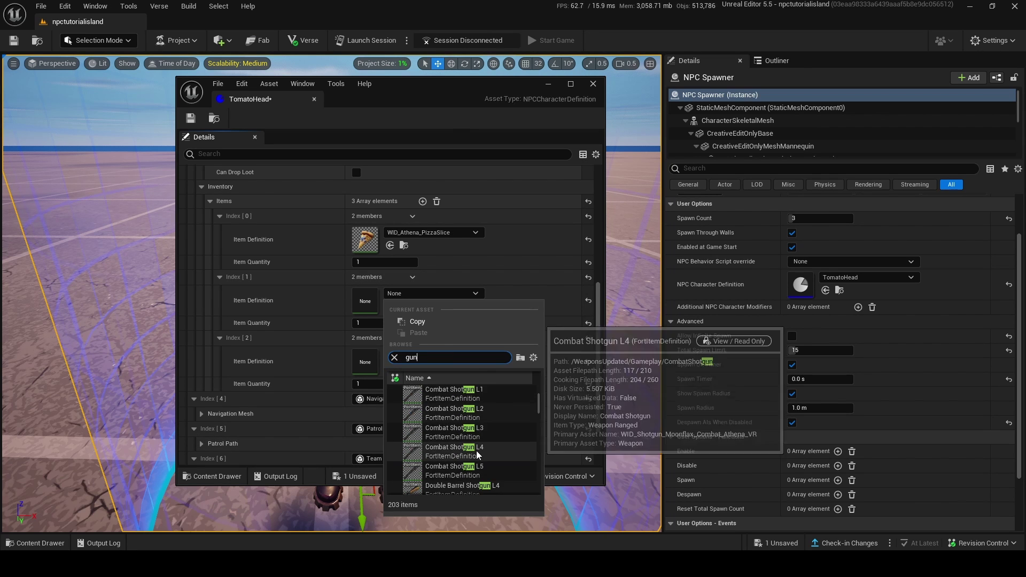
{"action": "left_click", "coordinate": [476, 451]}
- Set the third inventory item to WID_Assault_Auto_Athena_C_Ore_T02 and turn on Can Drop Loot
{"action": "left_click", "coordinate": [433, 354]}
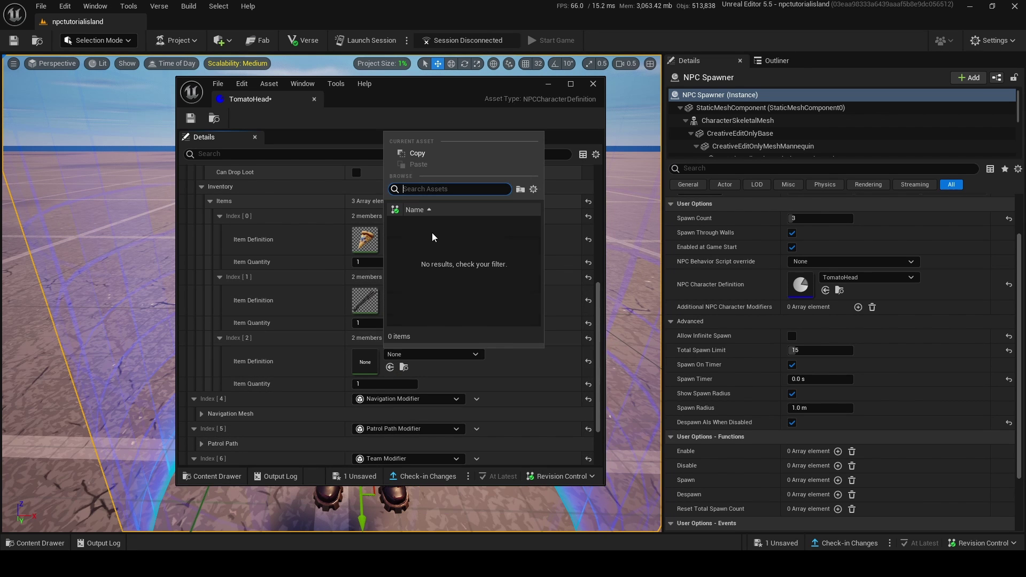
{"action": "type", "text": "assault"}
{"action": "left_click", "coordinate": [415, 304]}
{"action": "scroll", "coordinate": [414, 305], "scroll_direction": "down", "scroll_amount": 2}
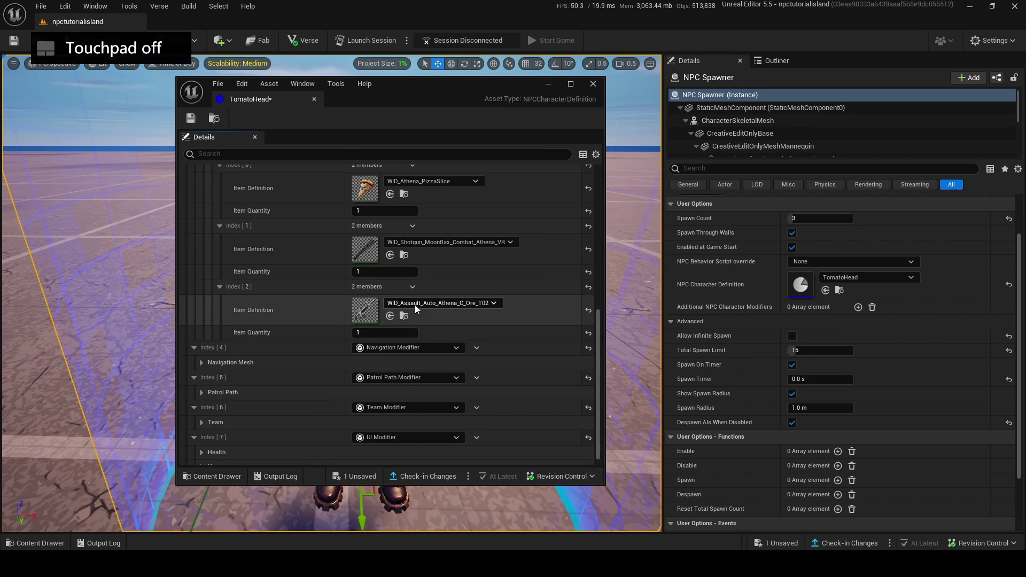
{"action": "scroll", "coordinate": [422, 294], "scroll_direction": "up", "scroll_amount": 2}
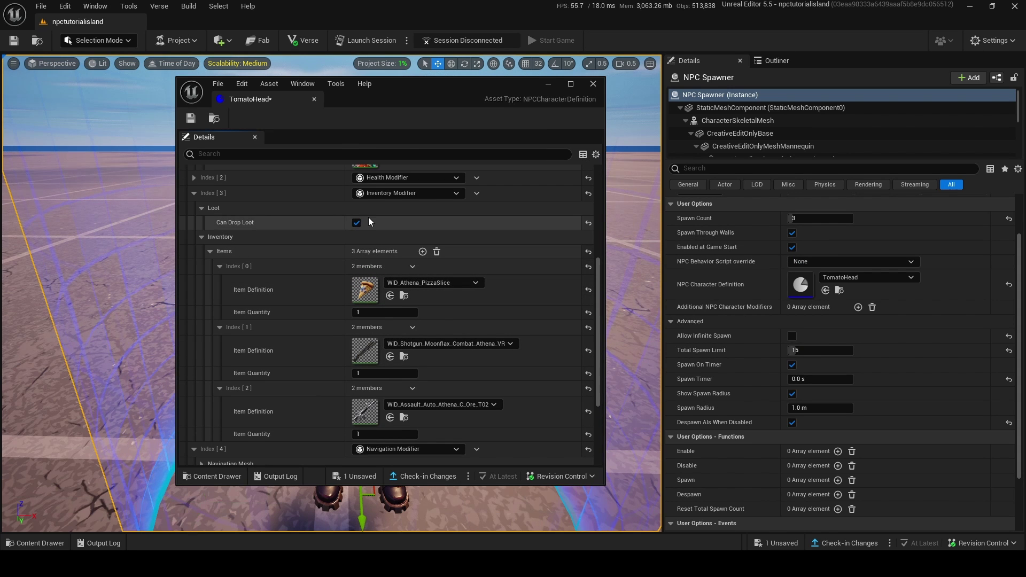
- Turn on Override Generation Radii in the Navigation Modifier's Navigation Mesh settings
{"action": "scroll", "coordinate": [351, 344], "scroll_direction": "down", "scroll_amount": 2}
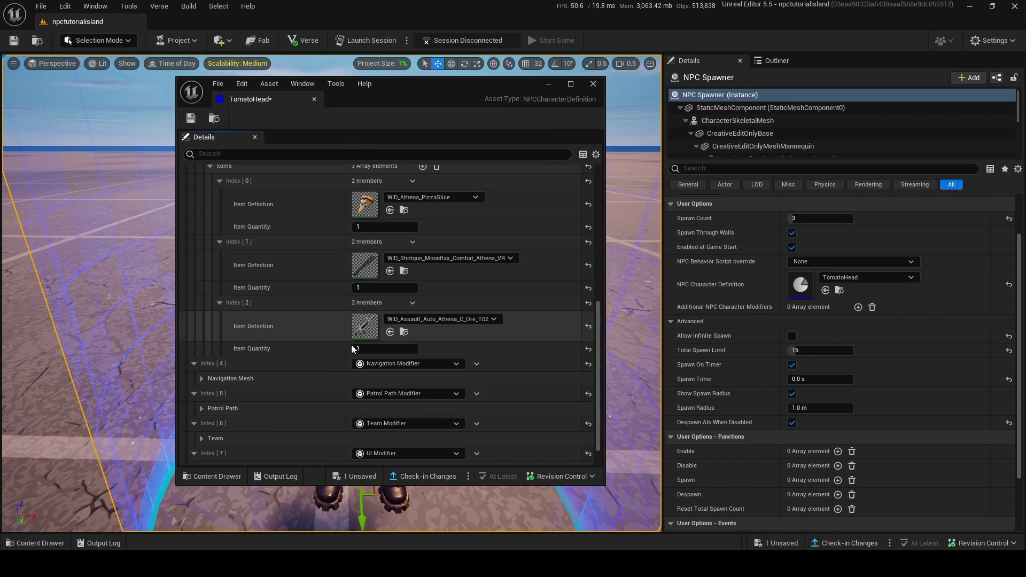
{"action": "left_click", "coordinate": [201, 378]}
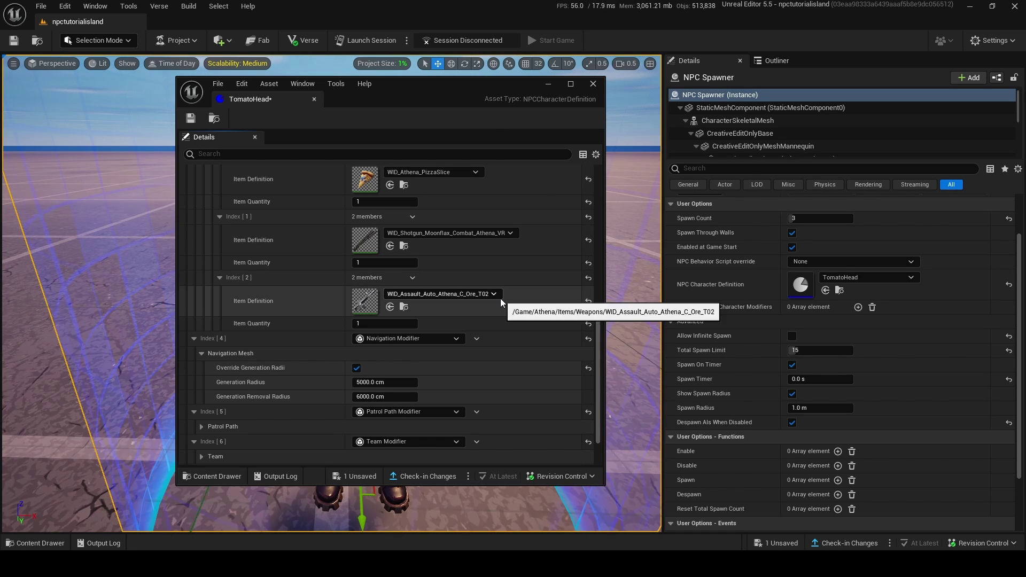
- Minimize the TomatoHead editor to view the NPC Spawner in the level, and show the npctutorialisland content assets
{"action": "mouse_move", "coordinate": [441, 66]}
{"action": "right_mouse_down"}
{"action": "mouse_move", "coordinate": [448, 80]}
{"action": "mouse_move", "coordinate": [441, 66]}
{"action": "right_mouse_up"}
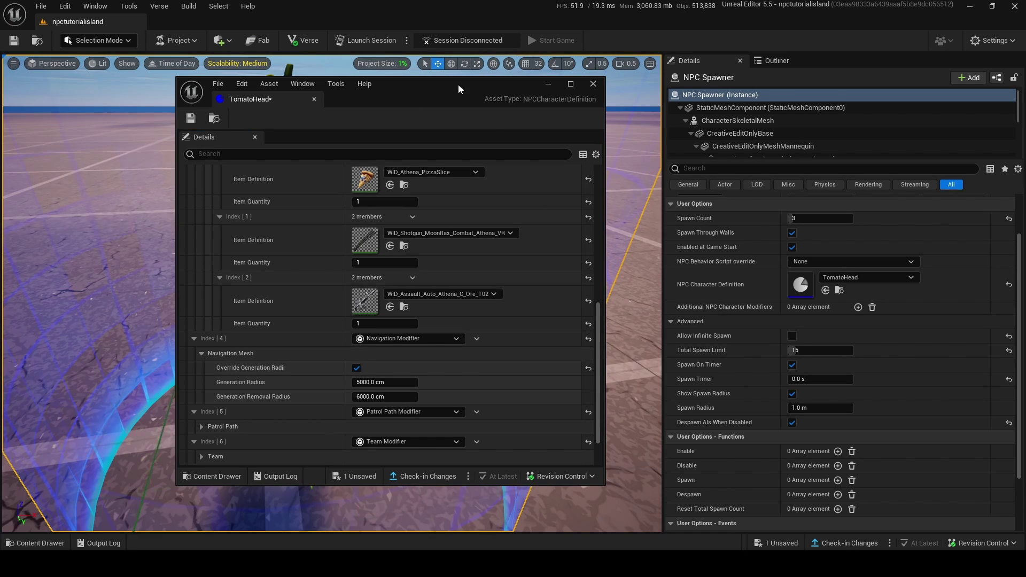
{"action": "left_click", "coordinate": [554, 83]}
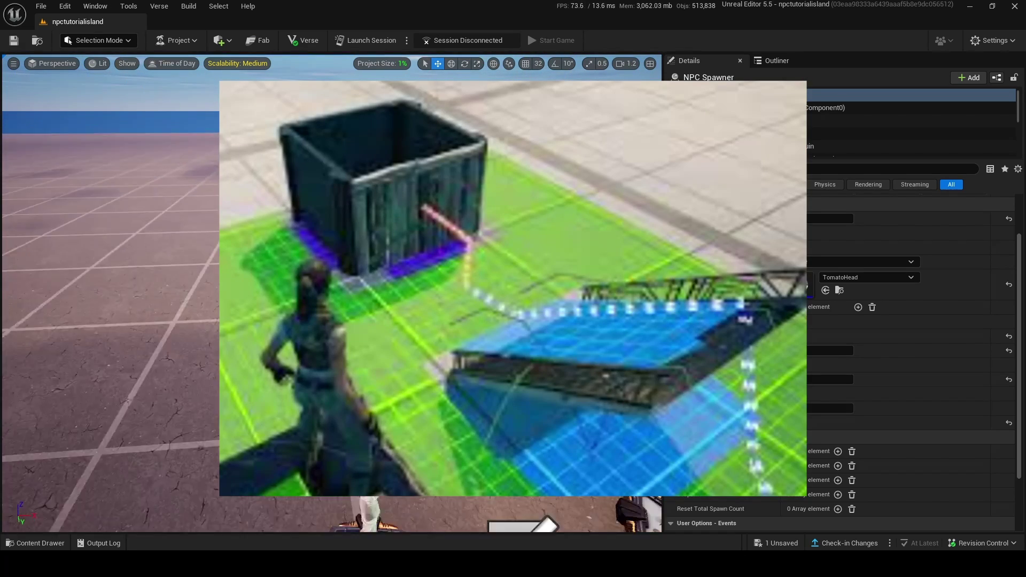
{"action": "mouse_move", "coordinate": [427, 267]}
{"action": "right_mouse_down"}
{"action": "mouse_move", "coordinate": [428, 299]}
{"action": "mouse_move", "coordinate": [427, 286]}
{"action": "right_mouse_up"}
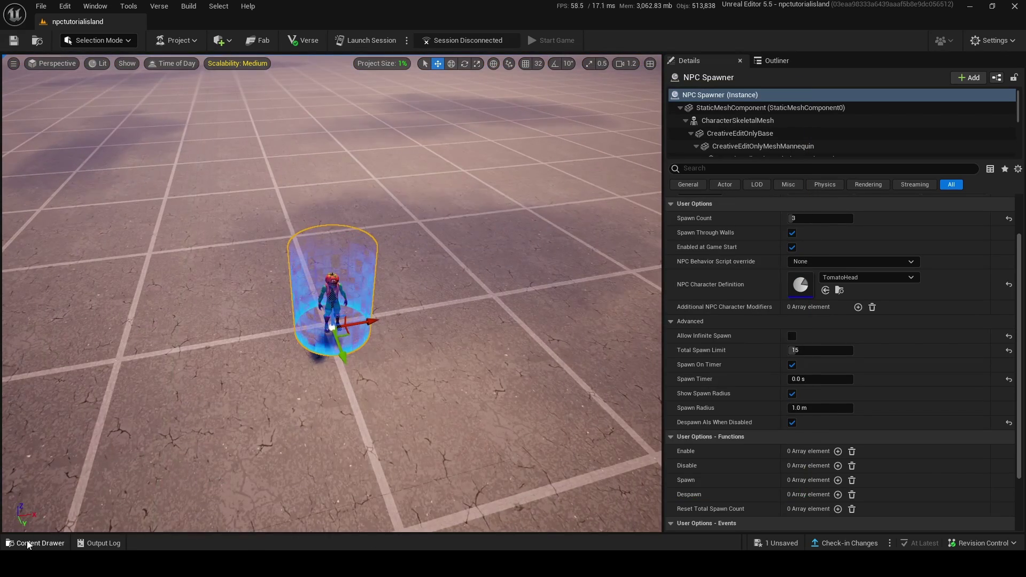
{"action": "left_click", "coordinate": [34, 543]}
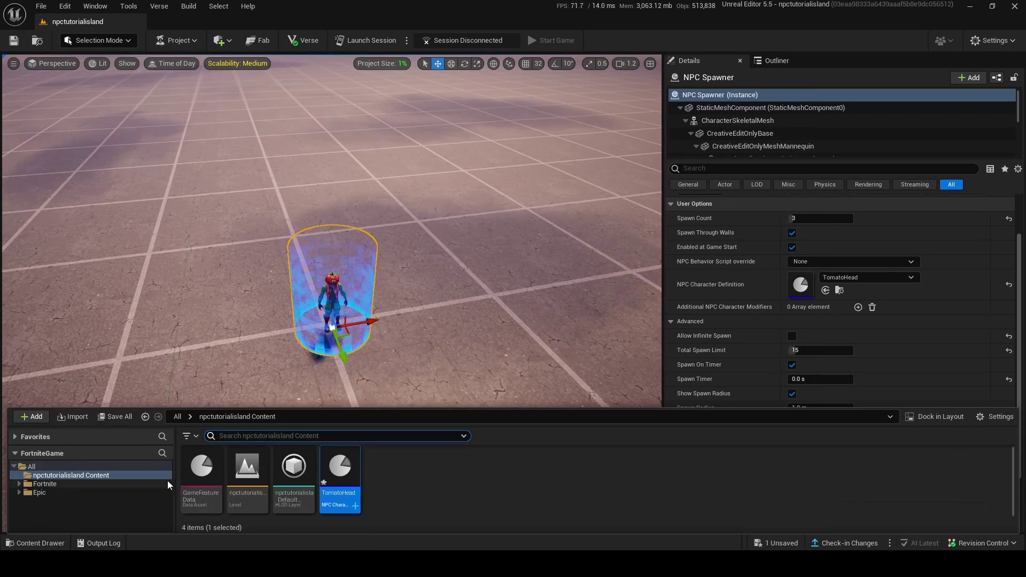
- Reopen the TomatoHead definition, try a smaller Generation Radius, and delete its Navigation Modifier
{"action": "double_click", "coordinate": [334, 469]}
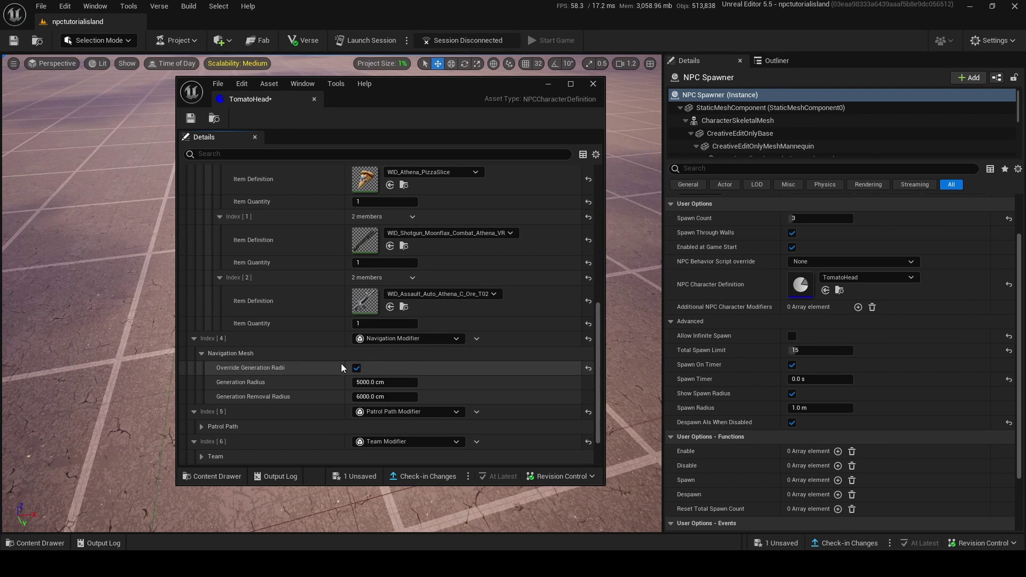
{"action": "left_click_drag", "start_coordinate": [368, 382], "coordinate": [406, 381]}
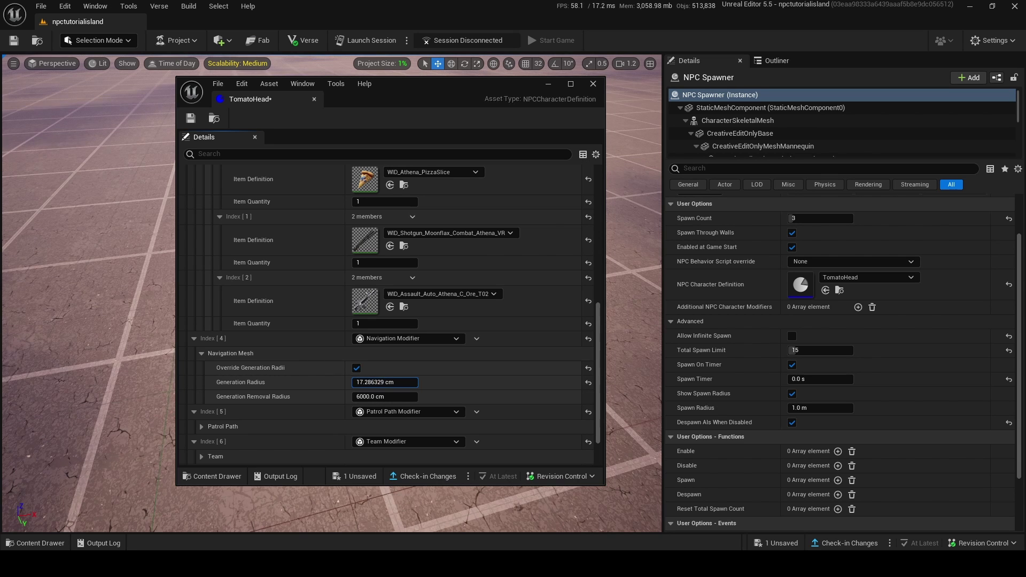
{"action": "left_click", "coordinate": [356, 367]}
{"action": "left_click", "coordinate": [474, 339]}
{"action": "left_click", "coordinate": [400, 345]}
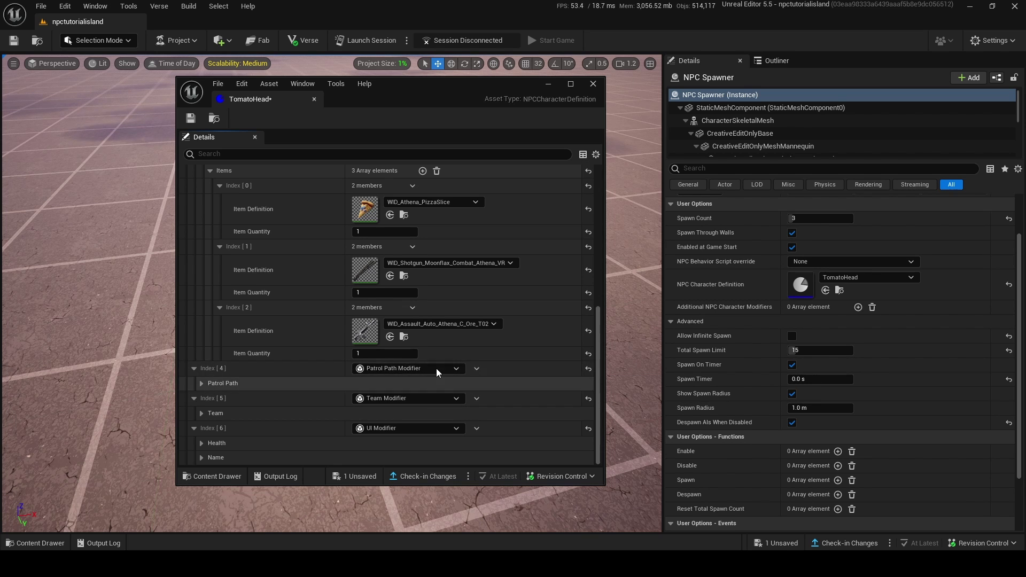
- Expand the Patrol Path settings of the Patrol Path Modifier and move the TomatoHead editor aside to uncover the level
{"action": "left_click", "coordinate": [203, 383]}
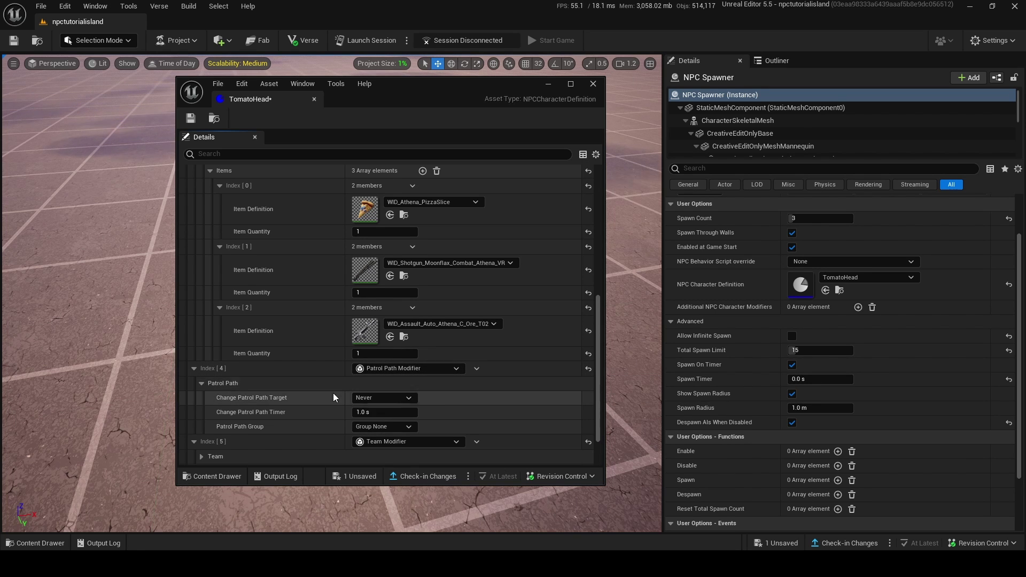
{"action": "left_click", "coordinate": [421, 398]}
{"action": "left_click_drag", "start_coordinate": [466, 87], "coordinate": [825, 28]}
- Search the Fortnite content for "patrol" and place an AI Patrol Path Node on the ground near the NPC Spawner
{"action": "left_click", "coordinate": [35, 542]}
{"action": "left_click", "coordinate": [72, 485]}
{"action": "left_click", "coordinate": [212, 436]}
{"action": "type", "text": "patrol"}
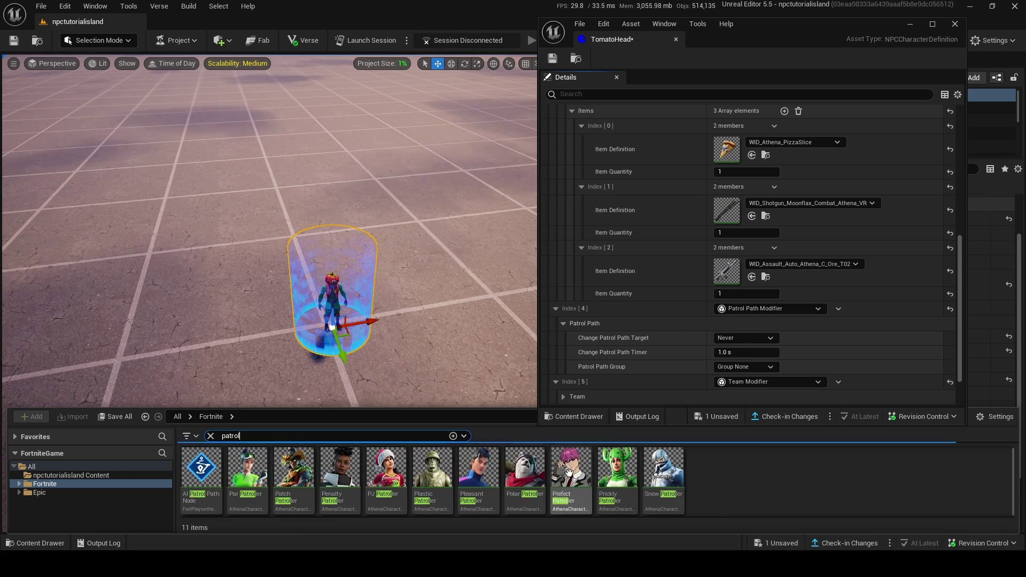
{"action": "left_click", "coordinate": [202, 467]}
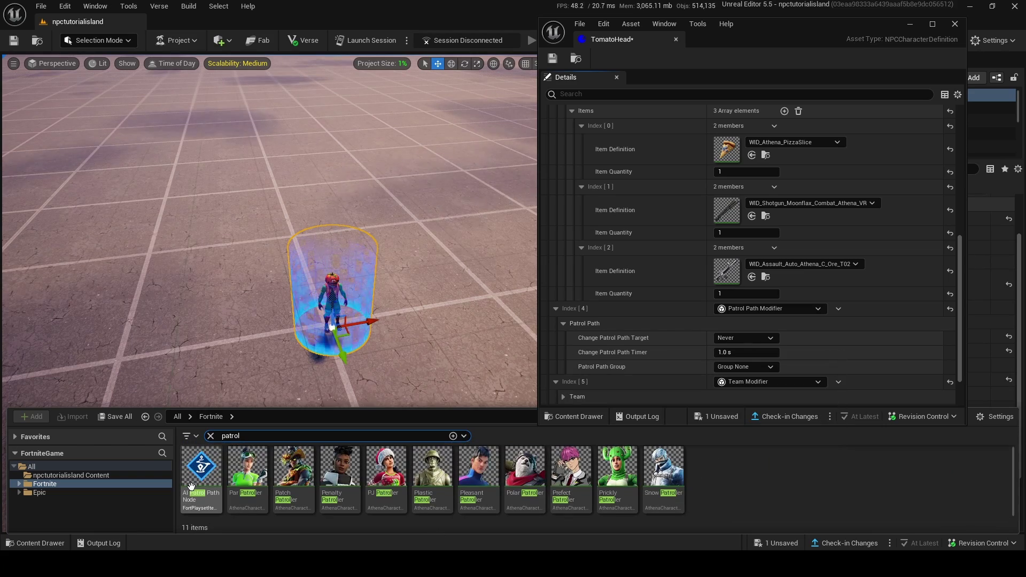
{"action": "left_click_drag", "start_coordinate": [273, 215], "coordinate": [193, 207]}
{"action": "key", "text": "f"}
{"action": "right_click_drag", "start_coordinate": [191, 225], "coordinate": [155, 214]}
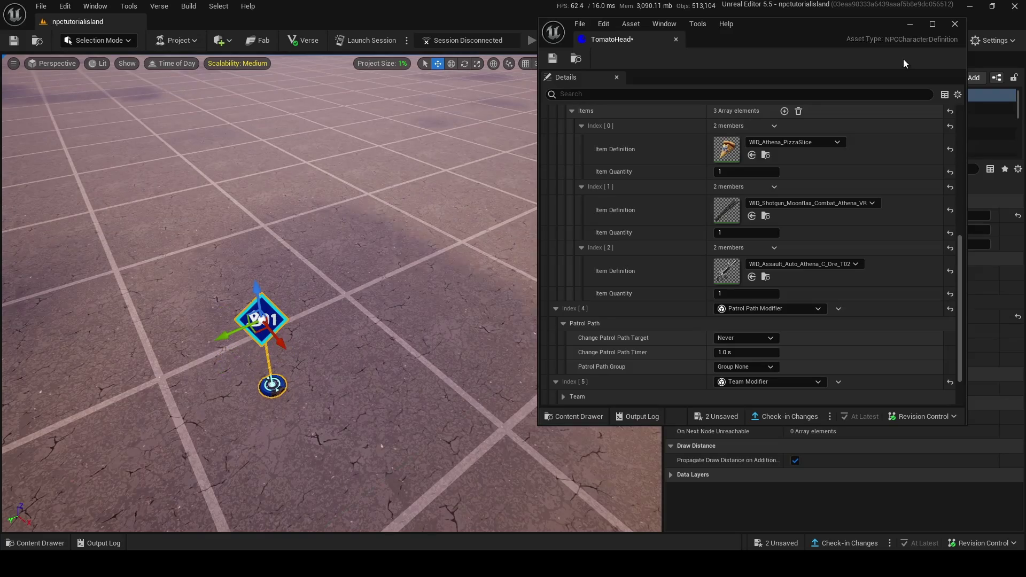
- Minimize the TomatoHead editor and examine the placed AI Patrol Path Node with its Patrol Path Group and Enabled At Start options
{"action": "left_click", "coordinate": [908, 25]}
{"action": "key", "text": "f"}
{"action": "right_click_drag", "start_coordinate": [370, 261], "coordinate": [398, 213]}
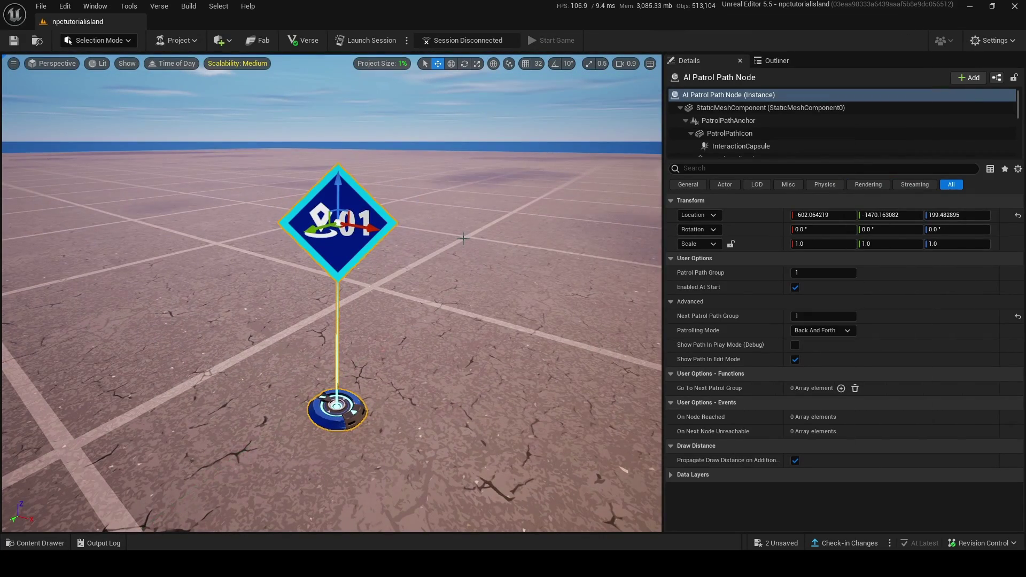
{"action": "right_click_drag", "start_coordinate": [336, 403], "coordinate": [408, 422]}
{"action": "key", "text": "s"}
{"action": "scroll", "coordinate": [336, 404], "scroll_direction": "down", "scroll_amount": 2}
{"action": "key", "text": "w"}
{"action": "key", "text": "w"}
{"action": "key", "text": "s"}
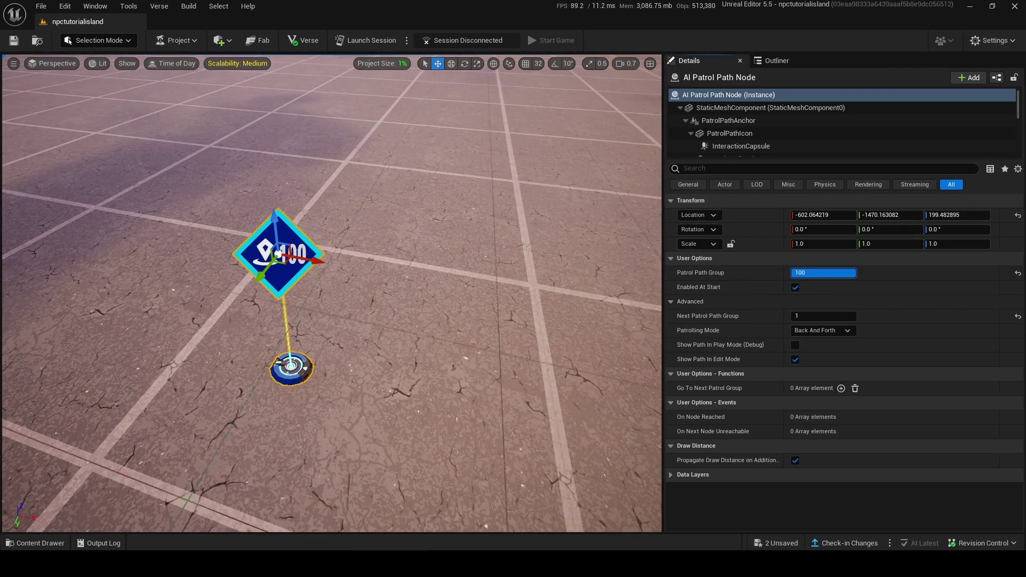
{"action": "left_click", "coordinate": [795, 288]}
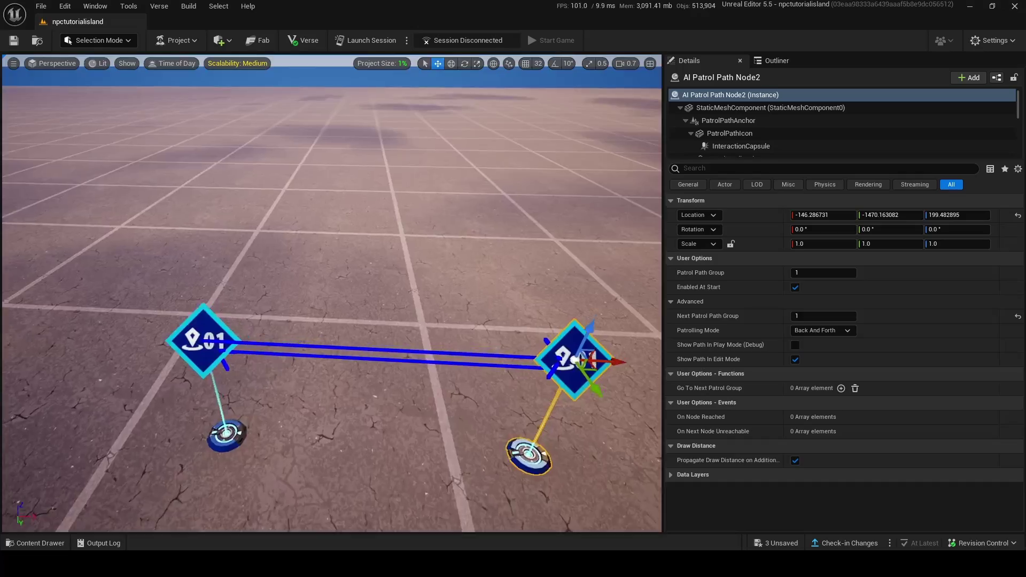
- Try to start a second patrol path by duplicating the second node with Next Patrol Path Group set to 2
{"action": "right_click_drag", "start_coordinate": [367, 300], "coordinate": [368, 301]}
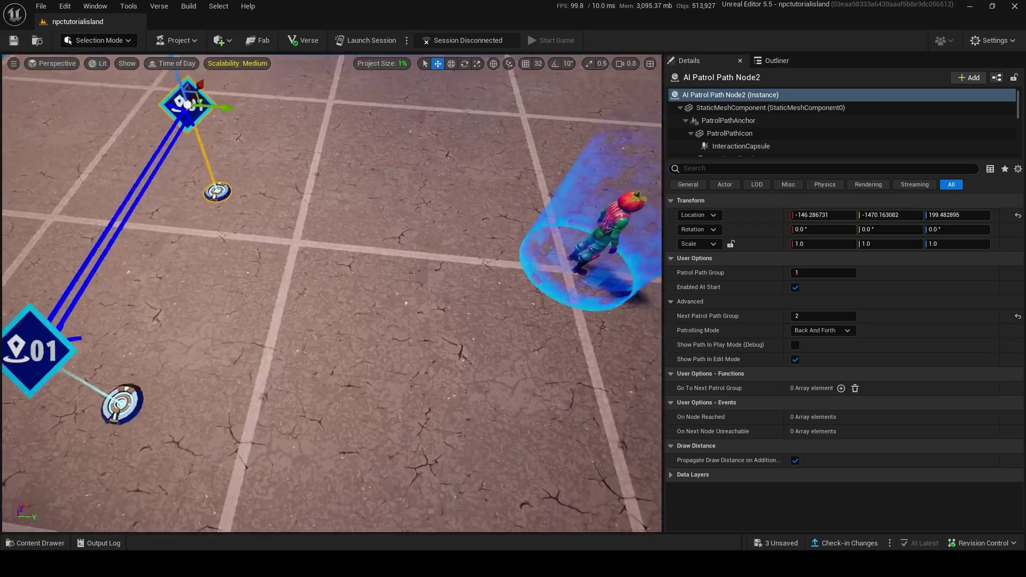
{"action": "right_click_drag", "start_coordinate": [368, 301], "coordinate": [367, 301]}
{"action": "right_click_drag", "start_coordinate": [251, 209], "coordinate": [251, 209]}
{"action": "left_click", "coordinate": [834, 273]}
{"action": "right_click_drag", "start_coordinate": [372, 260], "coordinate": [371, 260]}
{"action": "left_click_drag", "start_coordinate": [841, 275], "coordinate": [825, 275]}
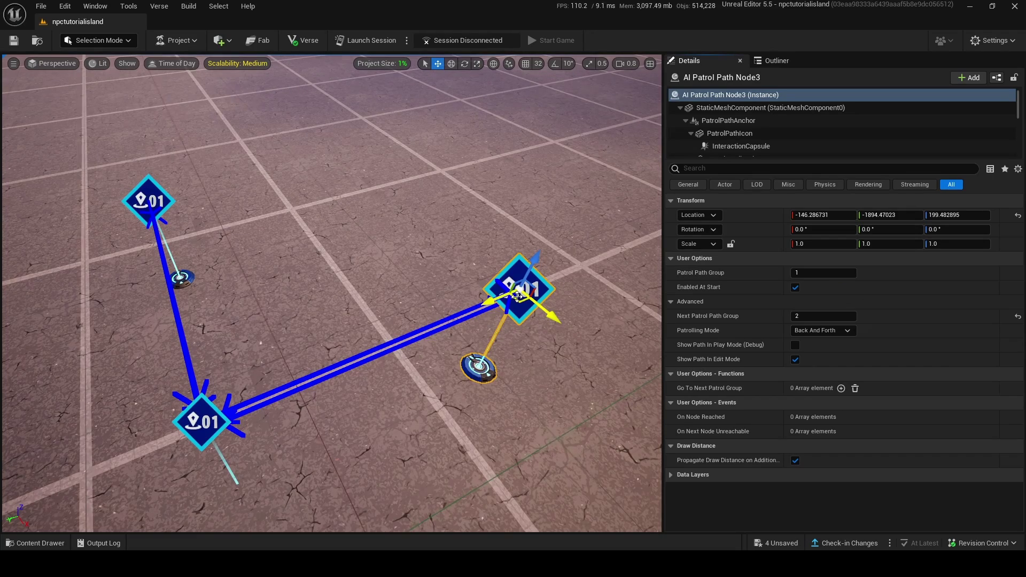
{"action": "left_click", "coordinate": [567, 320]}
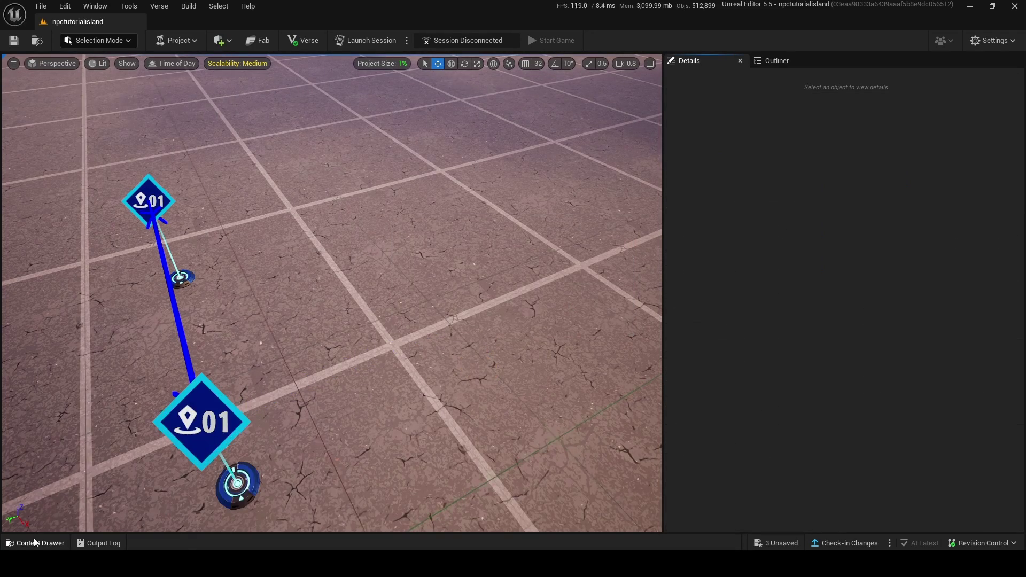
- Place a new AI Patrol Path Node with Patrol Path Group 2 and Next Patrol Path Group 1, and duplicate it
{"action": "left_click", "coordinate": [36, 536]}
{"action": "left_click_drag", "start_coordinate": [209, 485], "coordinate": [437, 266]}
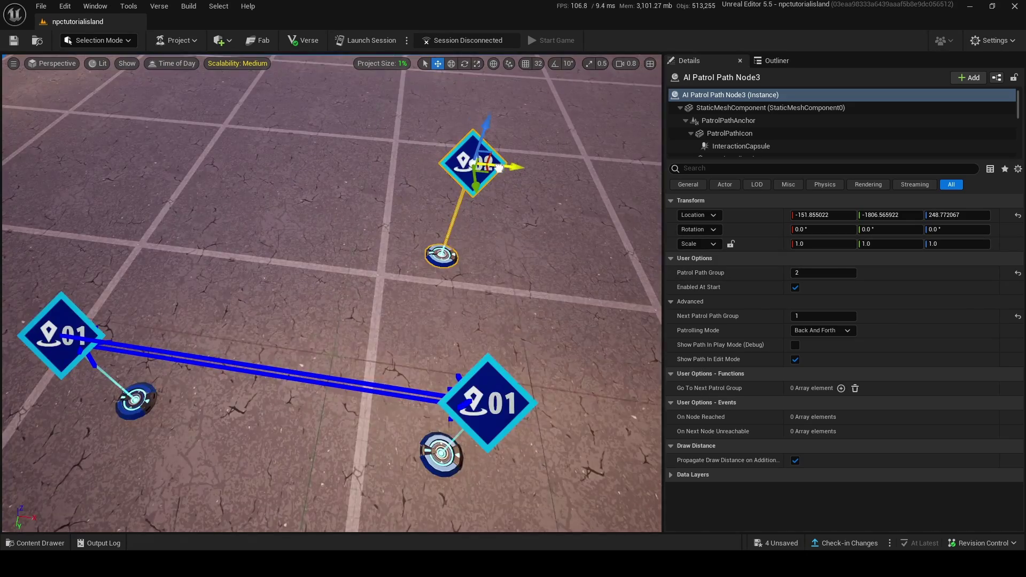
{"action": "left_click_drag", "start_coordinate": [470, 160], "coordinate": [126, 130], "text": "alt"}
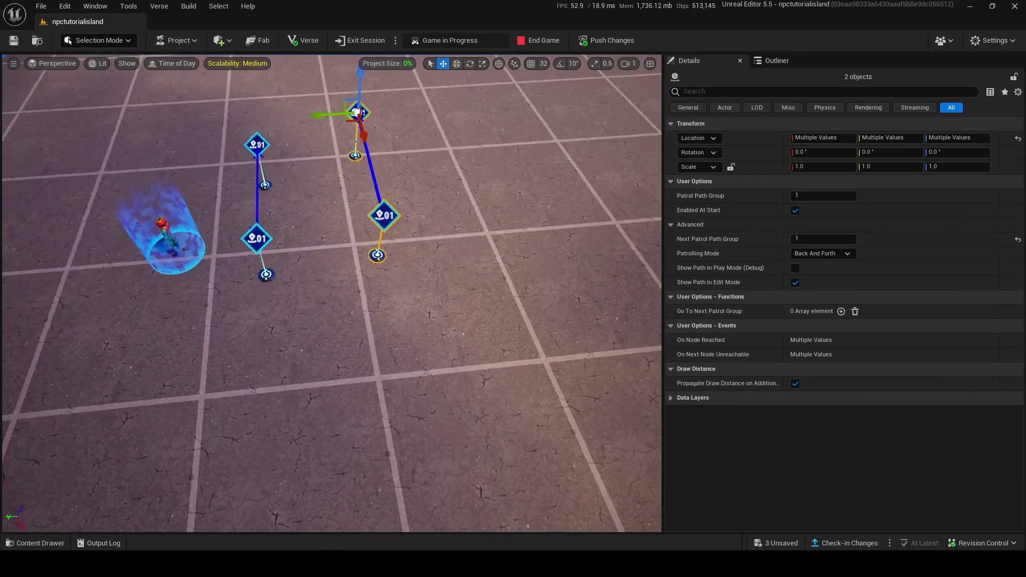
- Move the two selected patrol path nodes together to a new spot in the level
{"action": "left_click_drag", "start_coordinate": [340, 126], "coordinate": [465, 126]}
{"action": "right_click_drag", "start_coordinate": [426, 206], "coordinate": [465, 126]}
{"action": "key", "text": "w"}
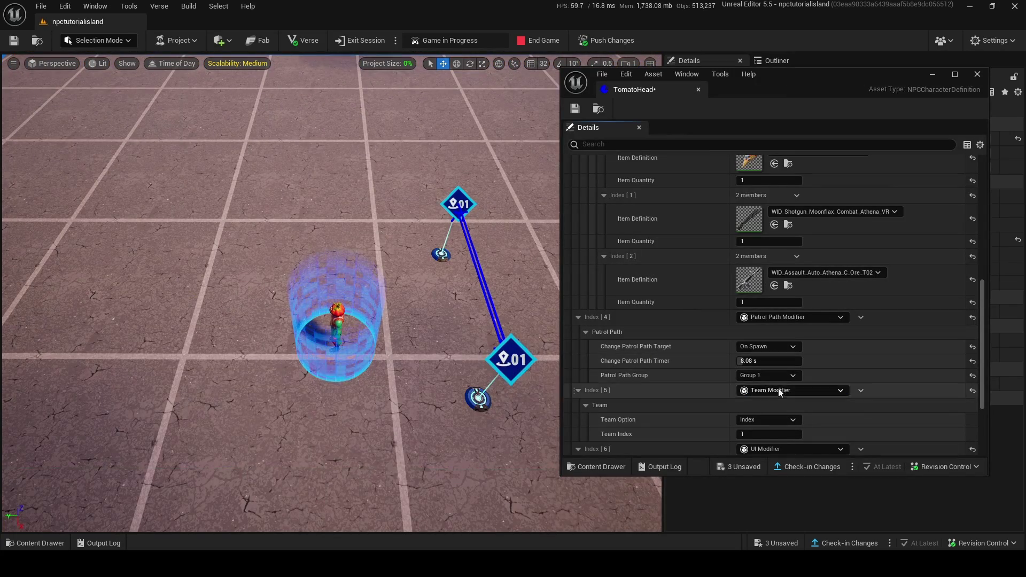
- Set the Patrol Path Modifier's Change Patrol Path Target to On Spawn
{"action": "left_click", "coordinate": [767, 346]}
{"action": "left_click", "coordinate": [765, 367]}
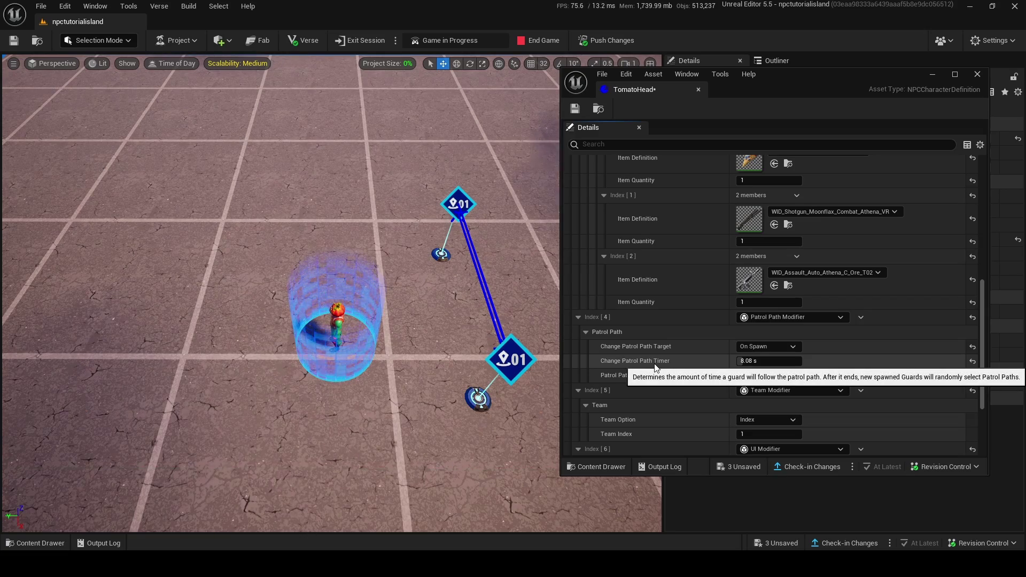
- Examine the NPC Spawner and the patrol paths around it in the level
{"action": "right_click_drag", "start_coordinate": [459, 352], "coordinate": [535, 374]}
{"action": "key", "text": "w"}
{"action": "key", "text": "s"}
{"action": "key", "text": "w"}
{"action": "key", "text": "s"}
{"action": "scroll", "coordinate": [497, 334], "scroll_direction": "up", "scroll_amount": 2}
{"action": "key", "text": "w"}
{"action": "key", "text": "w"}
{"action": "scroll", "coordinate": [460, 344], "scroll_direction": "down", "scroll_amount": 3}
{"action": "key", "text": "w"}
{"action": "key", "text": "s"}
{"action": "key", "text": "w"}
{"action": "key", "text": "s"}
{"action": "scroll", "coordinate": [523, 353], "scroll_direction": "up", "scroll_amount": 3}
{"action": "key", "text": "w"}
{"action": "key", "text": "s"}
{"action": "key", "text": "s"}
{"action": "key", "text": "w"}
{"action": "key", "text": "s"}
- Switch Change Patrol Path Target between On Timer and On Spawn, and leave it on On Timer
{"action": "left_click", "coordinate": [769, 347]}
{"action": "left_click", "coordinate": [754, 377]}
{"action": "left_click", "coordinate": [772, 351]}
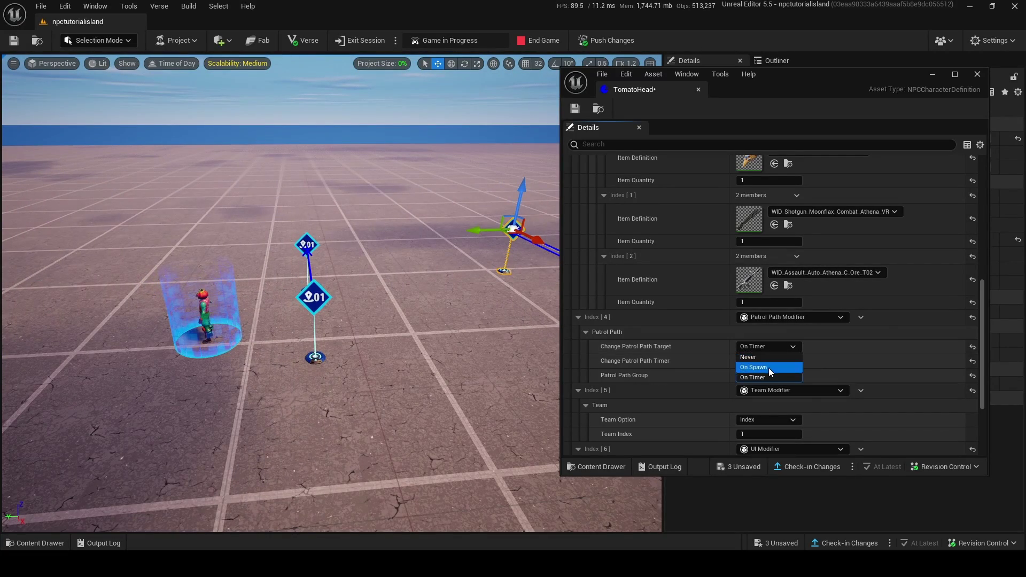
{"action": "left_click", "coordinate": [768, 367]}
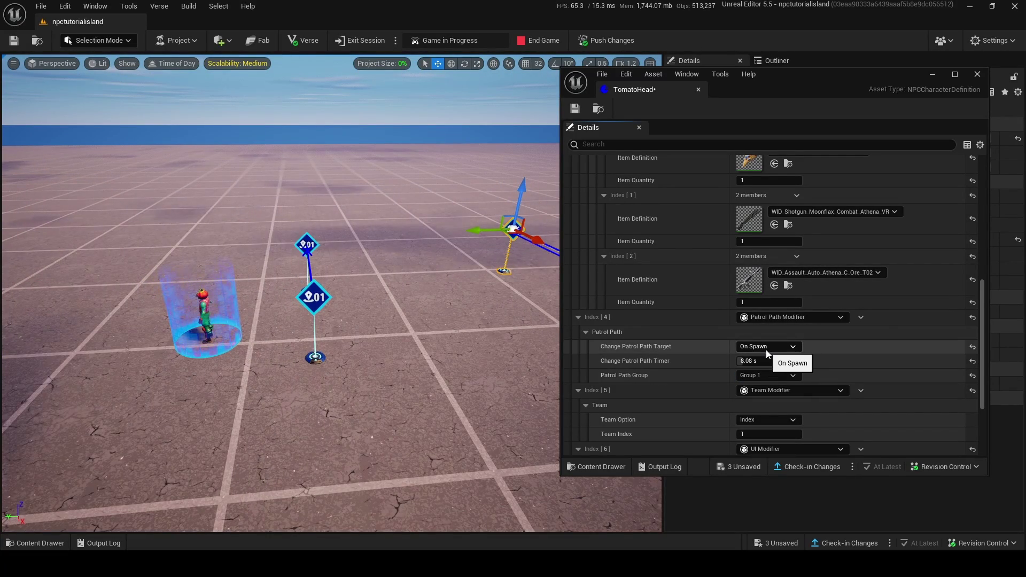
{"action": "key", "text": "w"}
{"action": "right_click_drag", "start_coordinate": [512, 331], "coordinate": [519, 385]}
{"action": "key", "text": "s"}
{"action": "left_click", "coordinate": [769, 346]}
{"action": "left_click", "coordinate": [768, 378]}
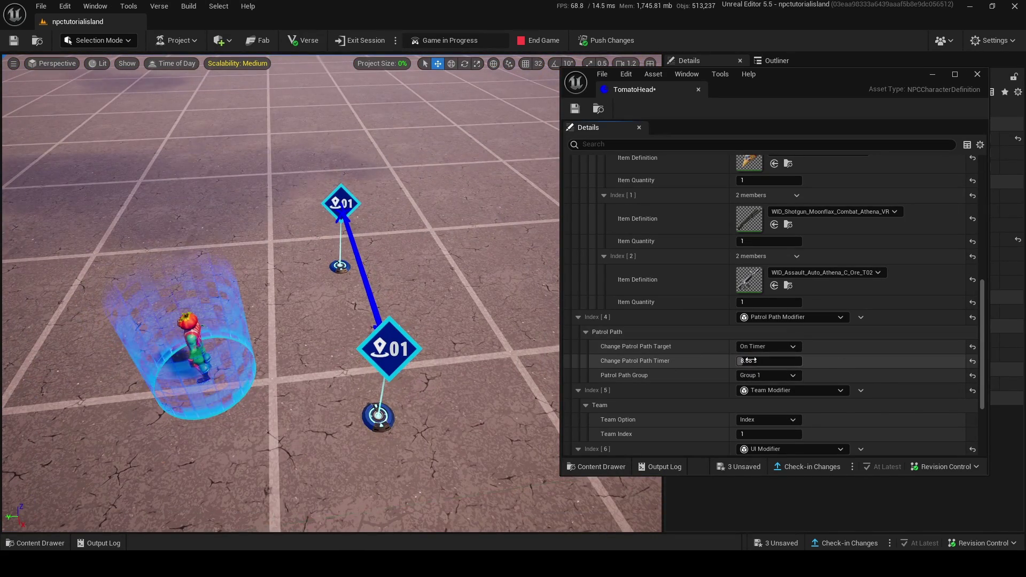
- Move the NPC Spawner beside the nodes of the nearer patrol path
{"action": "right_click_drag", "start_coordinate": [481, 332], "coordinate": [545, 315]}
{"action": "left_click", "coordinate": [469, 217]}
{"action": "right_click_drag", "start_coordinate": [331, 320], "coordinate": [378, 338]}
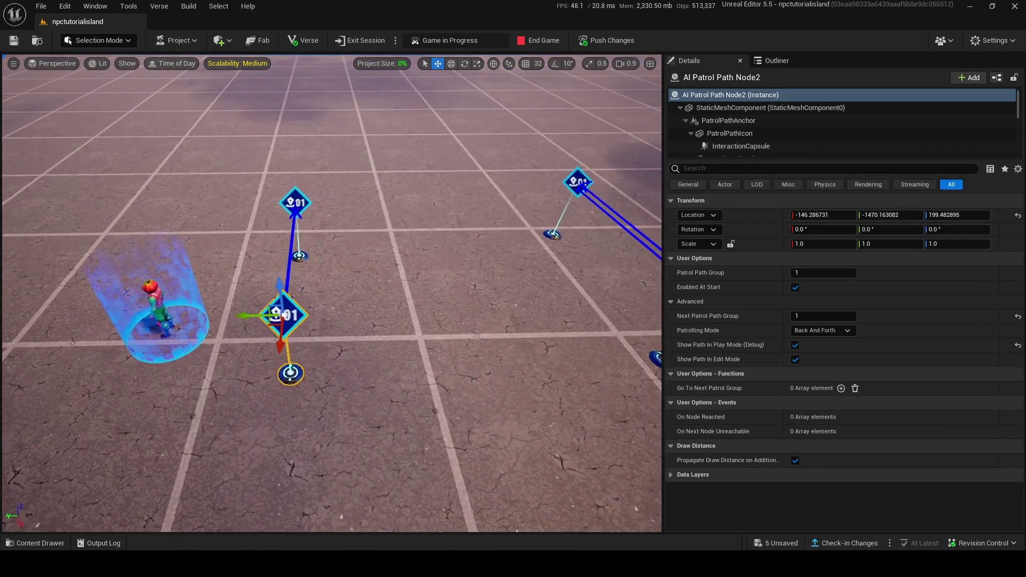
{"action": "left_click", "coordinate": [70, 303]}
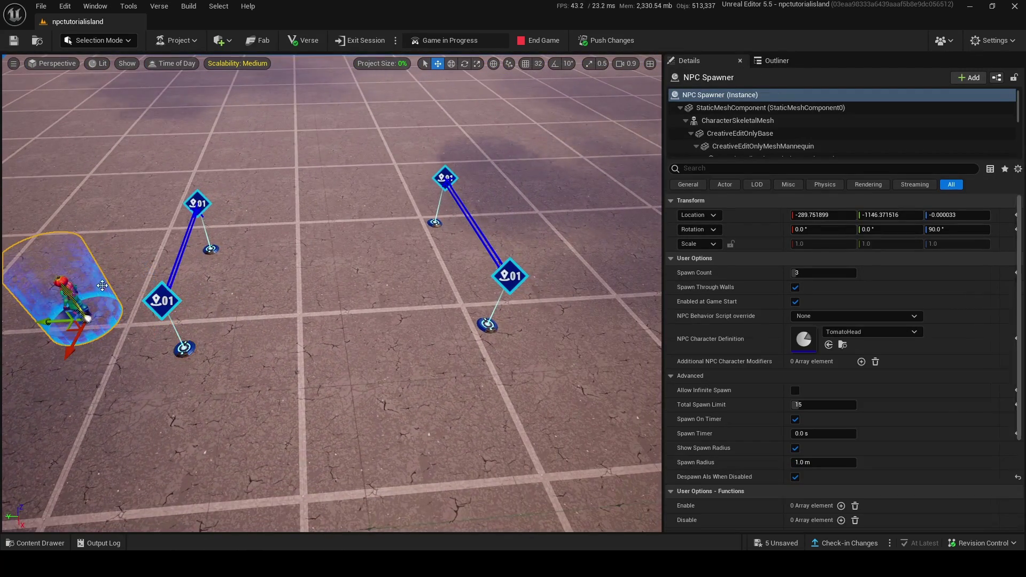
{"action": "left_click_drag", "start_coordinate": [57, 322], "coordinate": [154, 309]}
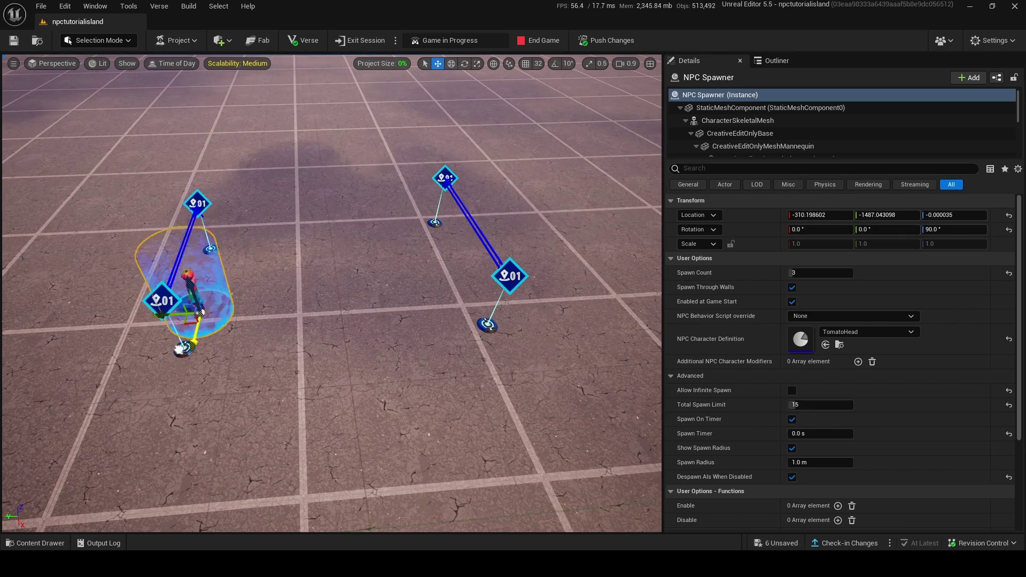
- Try the NPC Spawner near the farther patrol path and bring it back beside the nearer path's nodes
{"action": "mouse_move", "coordinate": [169, 285]}
{"action": "left_mouse_down"}
{"action": "mouse_move", "coordinate": [479, 292]}
{"action": "mouse_move", "coordinate": [461, 281]}
{"action": "left_mouse_up"}
{"action": "left_click_drag", "start_coordinate": [415, 252], "coordinate": [395, 257]}
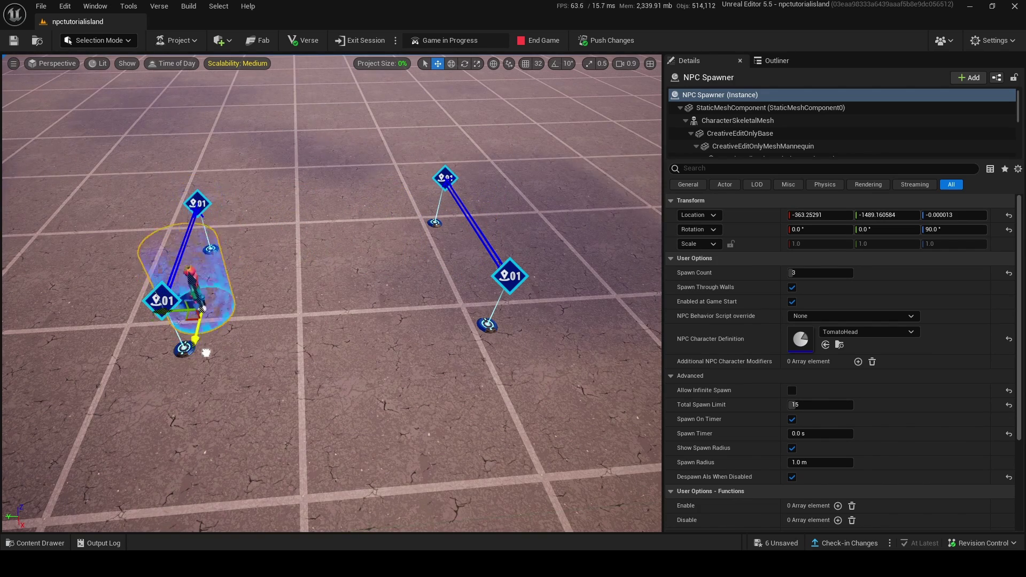
{"action": "key", "text": "d"}
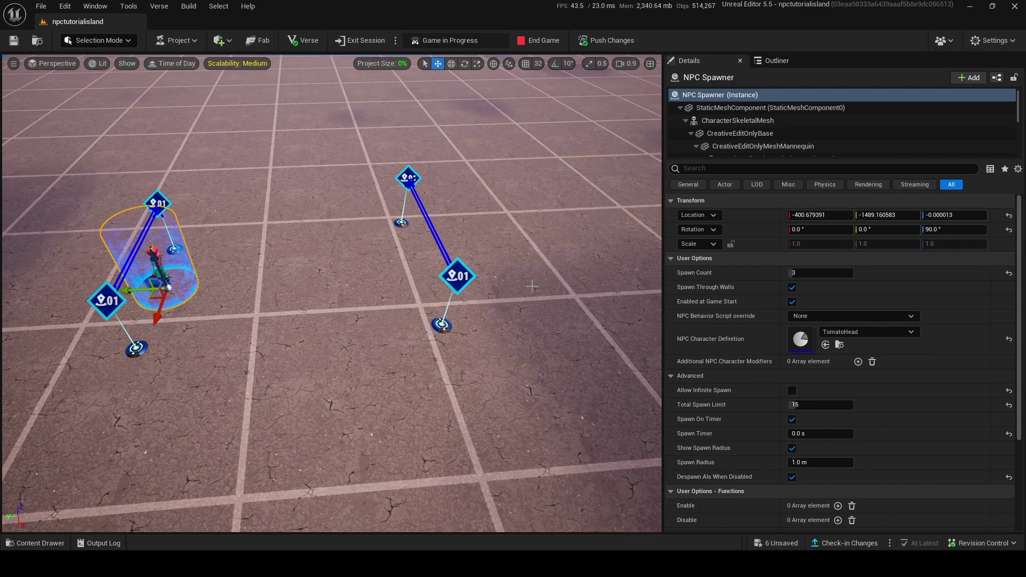
{"action": "left_click", "coordinate": [458, 281]}
{"action": "right_click_drag", "start_coordinate": [459, 281], "coordinate": [497, 283]}
{"action": "key", "text": "w"}
{"action": "key", "text": "s"}
{"action": "mouse_move", "coordinate": [427, 273]}
{"action": "right_mouse_down"}
{"action": "mouse_move", "coordinate": [395, 254]}
{"action": "mouse_move", "coordinate": [393, 235]}
{"action": "mouse_move", "coordinate": [363, 261]}
{"action": "mouse_move", "coordinate": [426, 273]}
{"action": "right_mouse_up"}
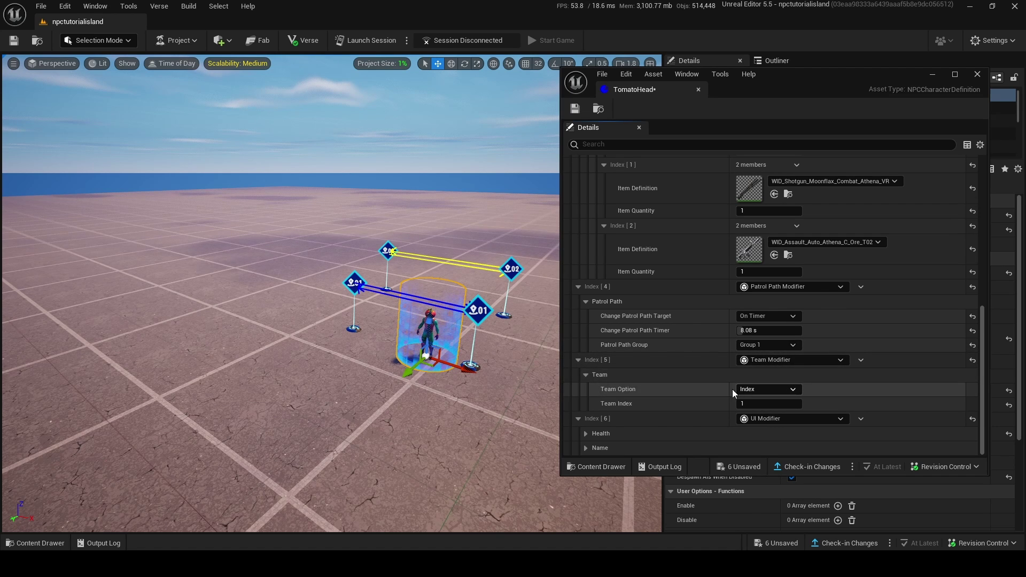
- Keep the Team Modifier's Team Option on Index and set the Team Index to 2
{"action": "left_click", "coordinate": [796, 390]}
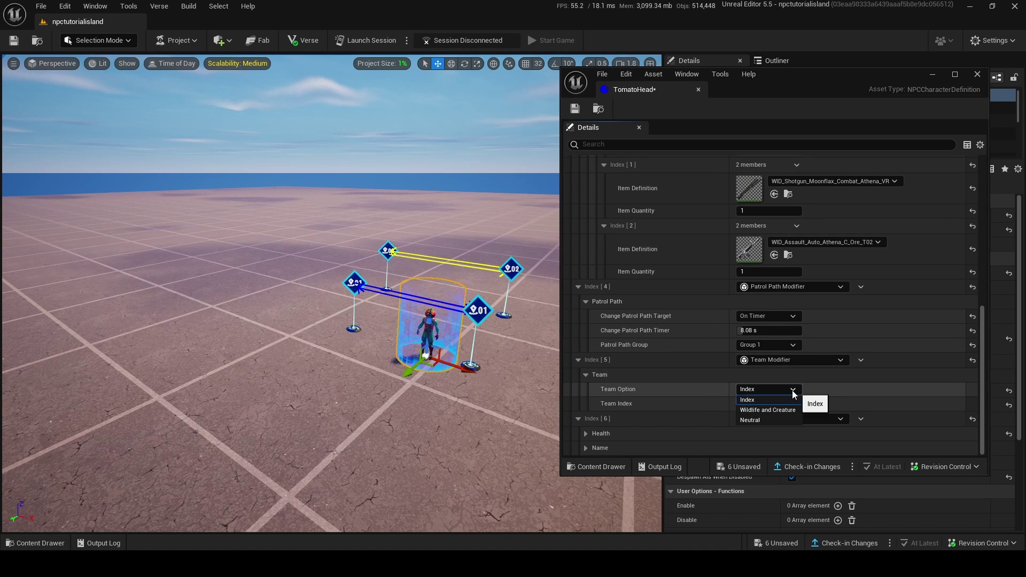
{"action": "left_click", "coordinate": [757, 401]}
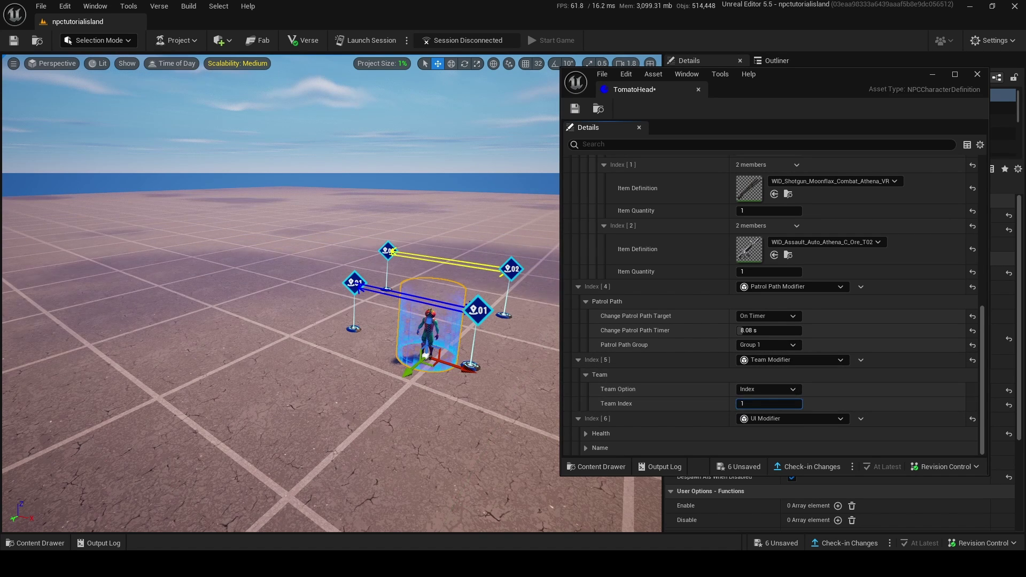
{"action": "key", "text": "w"}
{"action": "right_click_drag", "start_coordinate": [515, 341], "coordinate": [545, 347]}
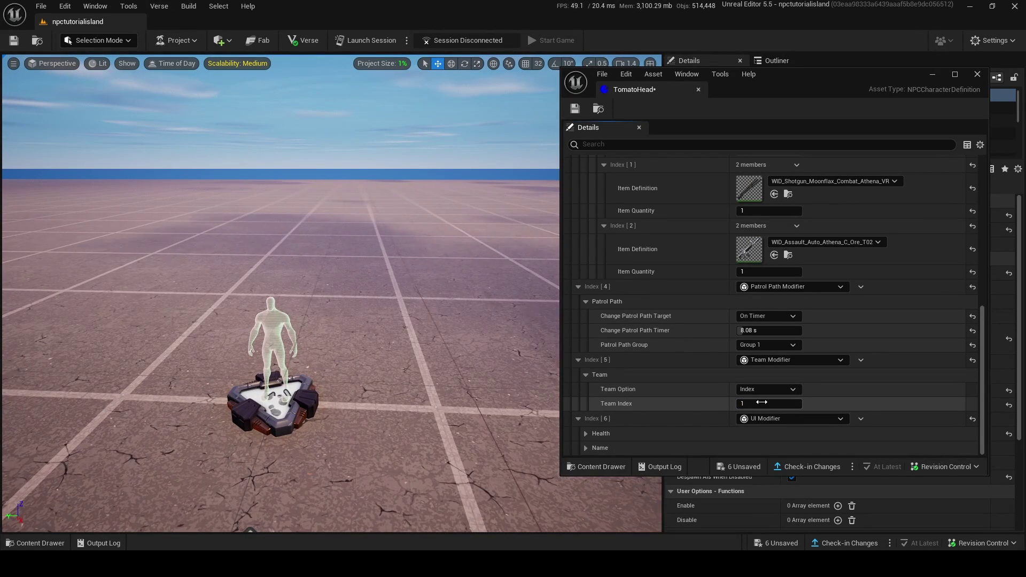
{"action": "left_click_drag", "start_coordinate": [748, 404], "coordinate": [738, 404]}
{"action": "key", "text": "w"}
{"action": "right_click_drag", "start_coordinate": [551, 385], "coordinate": [635, 391]}
{"action": "left_click", "coordinate": [765, 404]}
{"action": "type", "text": "2"}
{"action": "key", "text": "Return"}
{"action": "right_click_drag", "start_coordinate": [535, 369], "coordinate": [486, 401]}
{"action": "key", "text": "s"}
{"action": "left_click_drag", "start_coordinate": [782, 406], "coordinate": [778, 406]}
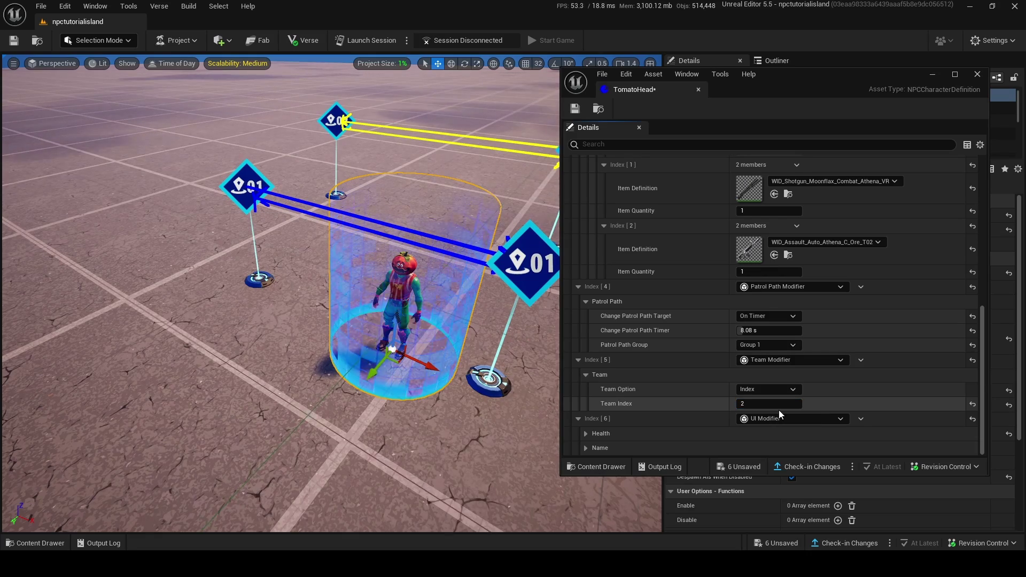
- Set the Team Modifier's Team Option to Neutral
{"action": "left_click", "coordinate": [767, 389]}
{"action": "left_click", "coordinate": [769, 418]}
{"action": "right_click_drag", "start_coordinate": [374, 321], "coordinate": [353, 347]}
{"action": "key", "text": "w"}
{"action": "key", "text": "s"}
{"action": "key", "text": "w"}
{"action": "key", "text": "s"}
{"action": "key", "text": "w"}
{"action": "key", "text": "s"}
{"action": "right_click_drag", "start_coordinate": [353, 347], "coordinate": [342, 299]}
- Set the Team Modifier's Team Option to Wildlife and Creature
{"action": "left_click", "coordinate": [782, 404]}
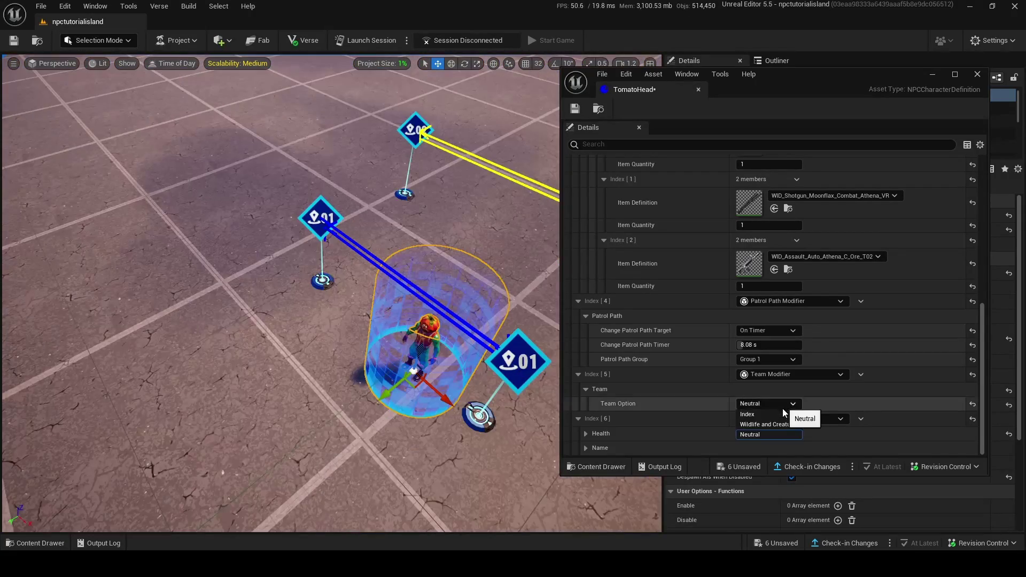
{"action": "left_click", "coordinate": [784, 424]}
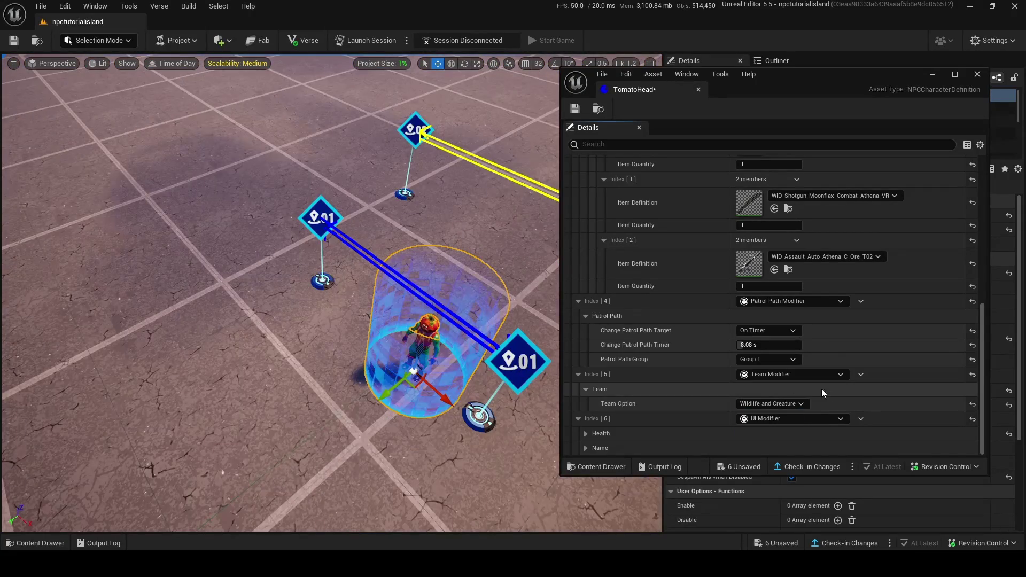
- Examine the NPC Spawner's tomato-headed character and the patrol paths from several angles
{"action": "right_click_drag", "start_coordinate": [483, 367], "coordinate": [529, 272]}
{"action": "key", "text": "s"}
{"action": "key", "text": "w"}
{"action": "right_click_drag", "start_coordinate": [406, 272], "coordinate": [497, 277]}
{"action": "key", "text": "w"}
{"action": "scroll", "coordinate": [428, 246], "scroll_direction": "up", "scroll_amount": 3}
{"action": "right_click_drag", "start_coordinate": [342, 299], "coordinate": [545, 257]}
{"action": "scroll", "coordinate": [503, 283], "scroll_direction": "down", "scroll_amount": 3}
{"action": "key", "text": "w"}
{"action": "right_click_drag", "start_coordinate": [427, 251], "coordinate": [454, 273]}
{"action": "key", "text": "s"}
{"action": "key", "text": "w"}
{"action": "key", "text": "w"}
{"action": "scroll", "coordinate": [454, 273], "scroll_direction": "down", "scroll_amount": 2}
- Expand the UI Modifier's Health and Name settings and set the Display Name to Tomato Head
{"action": "left_click", "coordinate": [582, 450]}
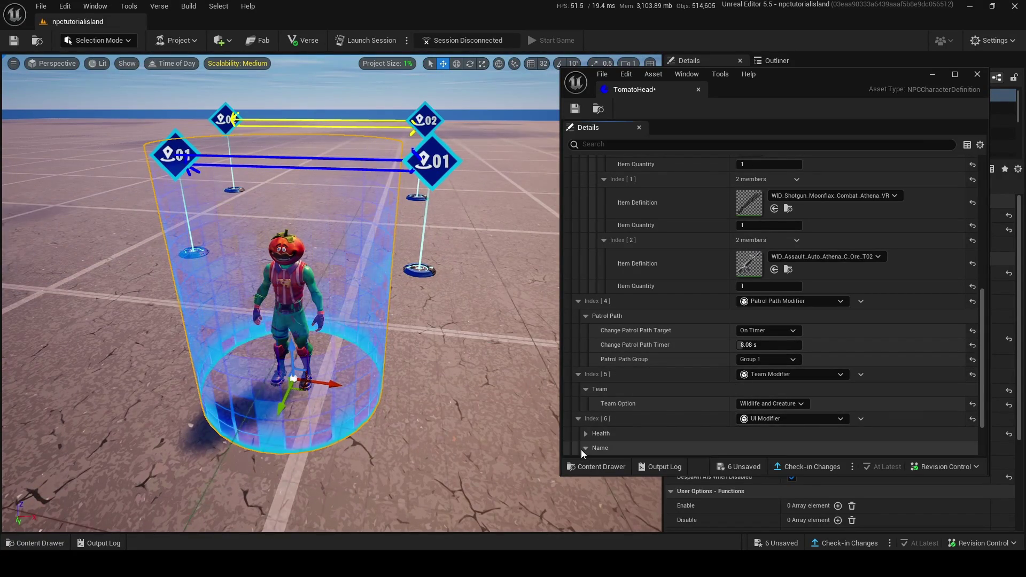
{"action": "scroll", "coordinate": [627, 401], "scroll_direction": "down", "scroll_amount": 3}
{"action": "left_click", "coordinate": [672, 362]}
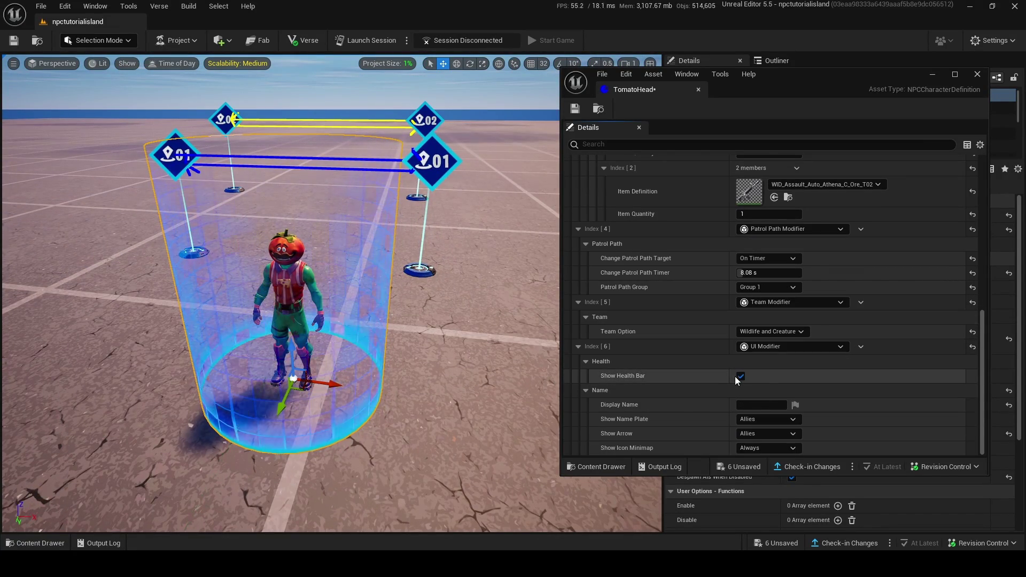
{"action": "mouse_move", "coordinate": [454, 320]}
{"action": "right_mouse_down"}
{"action": "mouse_move", "coordinate": [446, 283]}
{"action": "mouse_move", "coordinate": [403, 262]}
{"action": "mouse_move", "coordinate": [476, 261]}
{"action": "mouse_move", "coordinate": [465, 321]}
{"action": "right_mouse_up"}
{"action": "key", "text": "w"}
{"action": "left_click", "coordinate": [754, 404]}
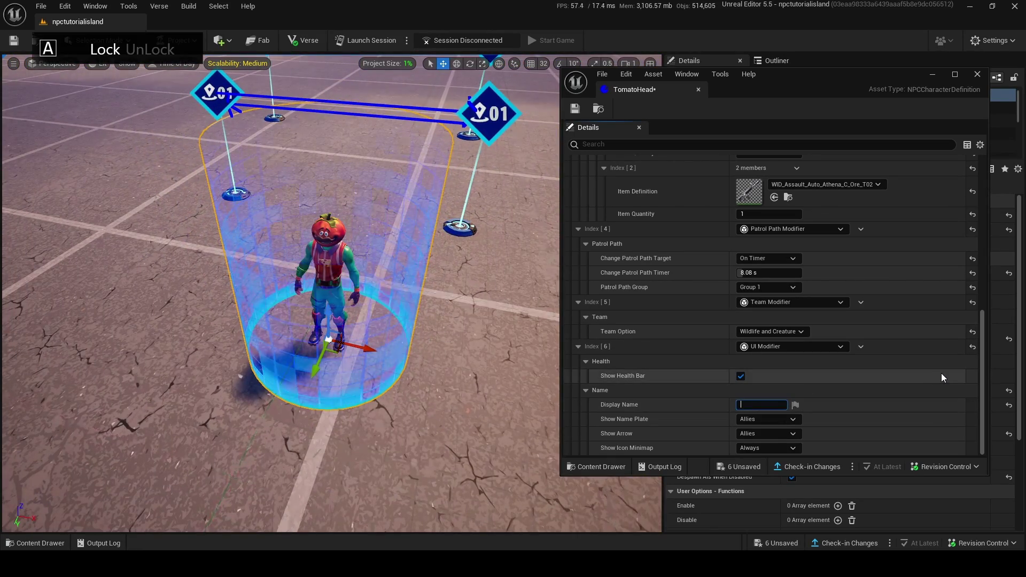
{"action": "type", "text": "Tomatop"}
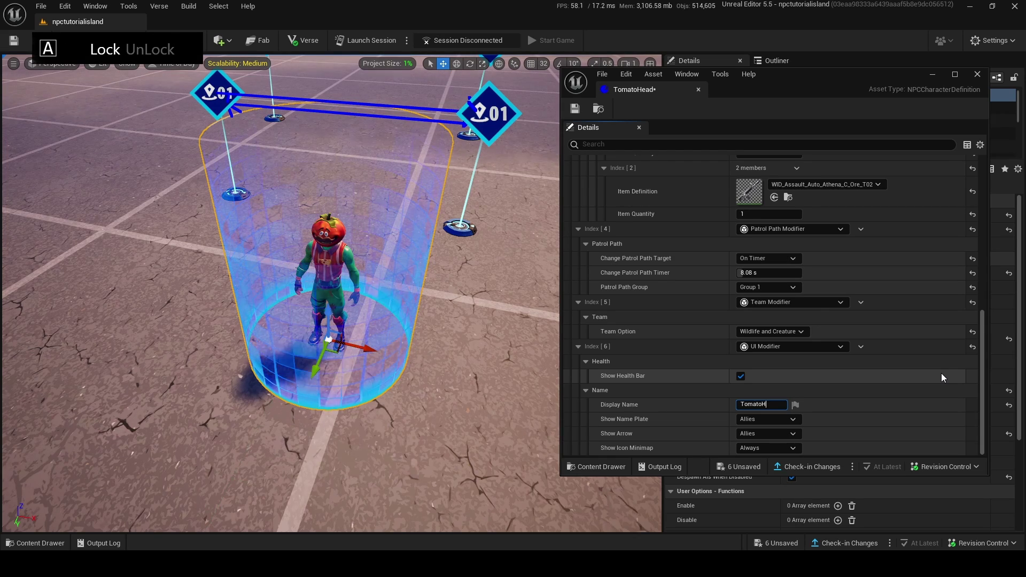
{"action": "type", "text": "ad"}
- Set Show Name Plate to Always and Show Arrow and Show Icon Minimap to Never, and save all unsaved content
{"action": "left_click", "coordinate": [773, 420]}
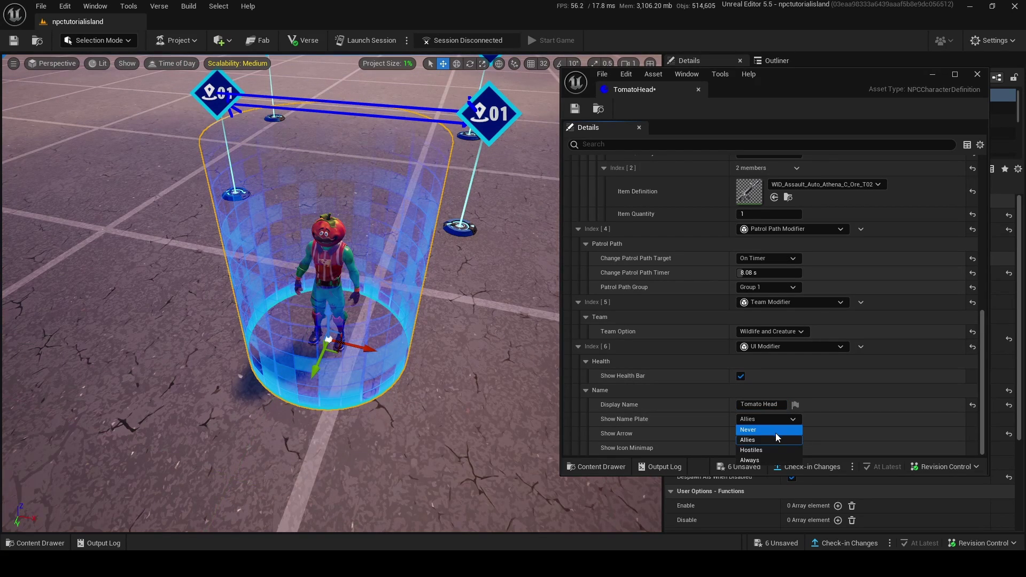
{"action": "left_click", "coordinate": [765, 460]}
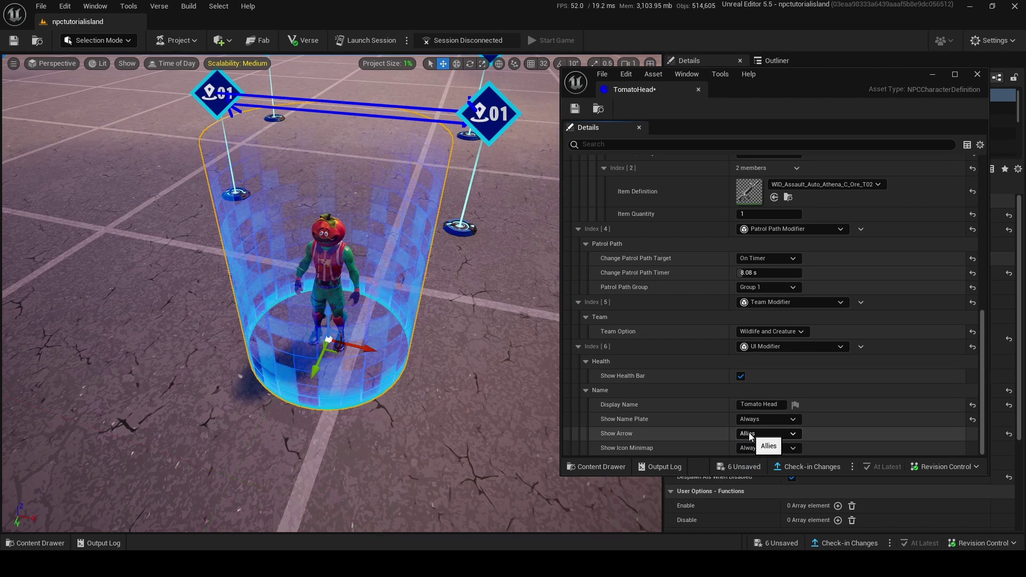
{"action": "left_click", "coordinate": [755, 450]}
{"action": "left_click", "coordinate": [777, 459]}
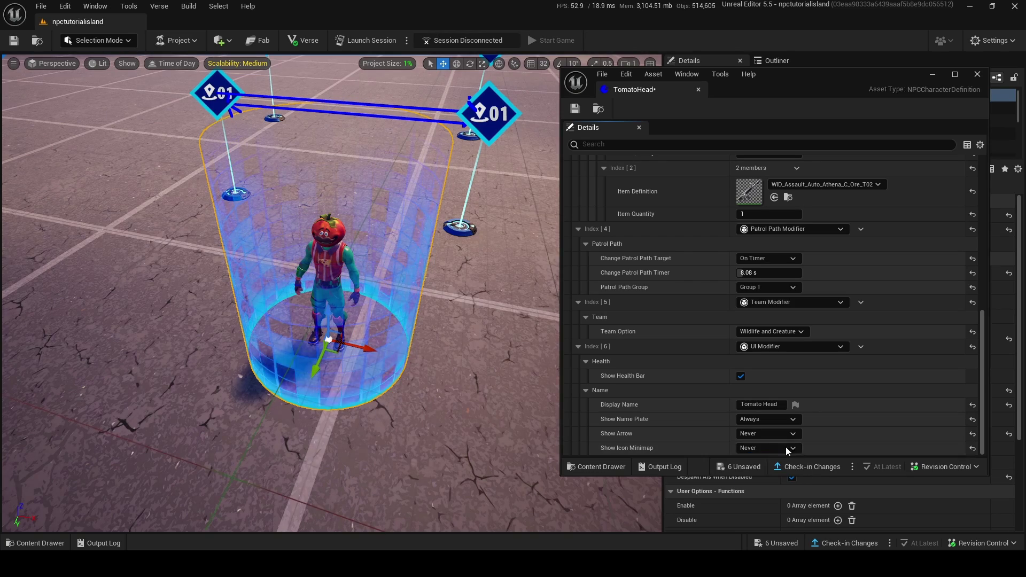
{"action": "left_click", "coordinate": [743, 466]}
{"action": "left_click", "coordinate": [619, 404]}
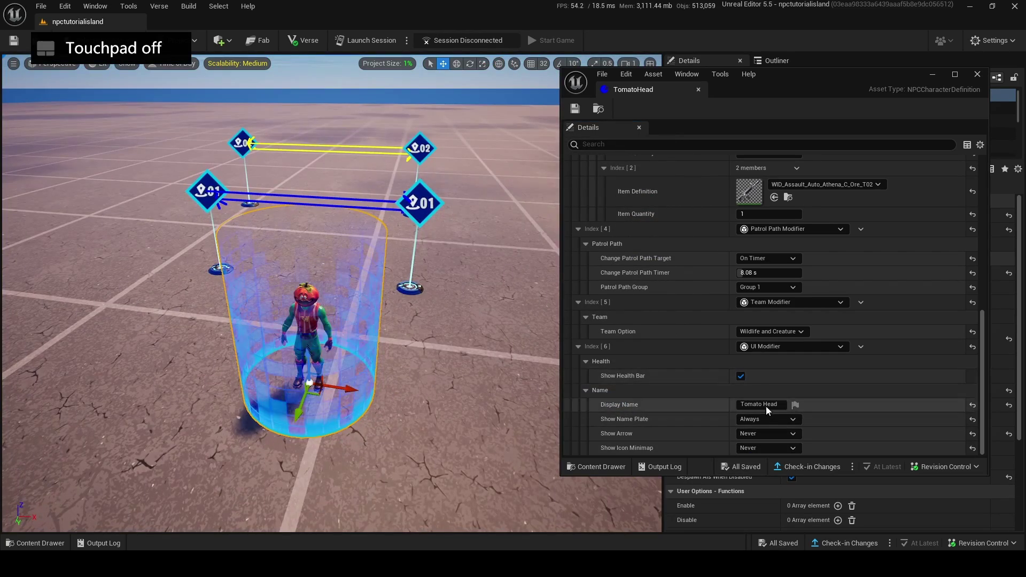
- Review the cosmetic, inventory, patrol path, team and UI modifiers of the TomatoHead definition
{"action": "scroll", "coordinate": [770, 374], "scroll_direction": "up", "scroll_amount": 1}
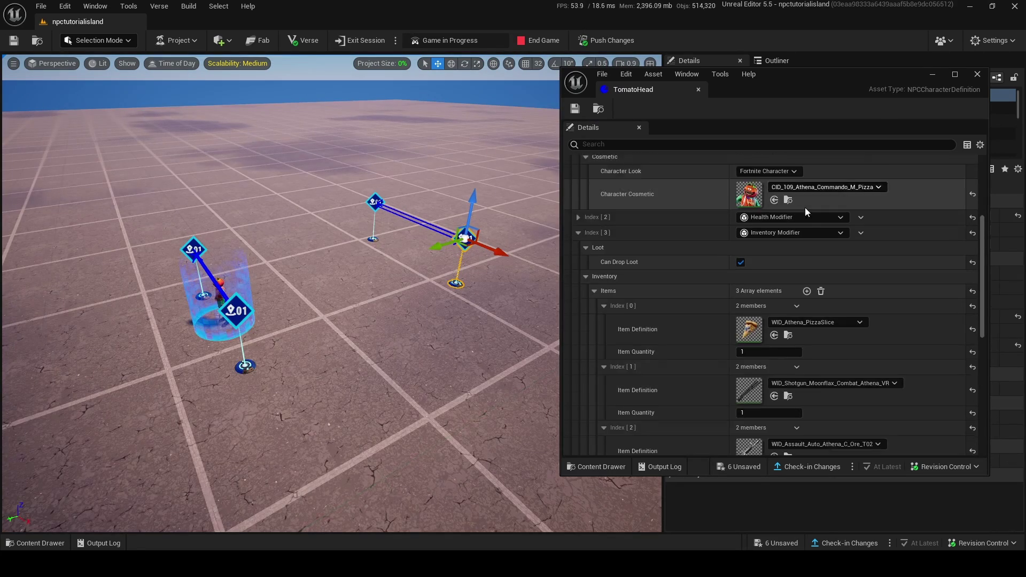
{"action": "scroll", "coordinate": [805, 208], "scroll_direction": "up", "scroll_amount": 2}
{"action": "scroll", "coordinate": [815, 212], "scroll_direction": "down", "scroll_amount": 3}
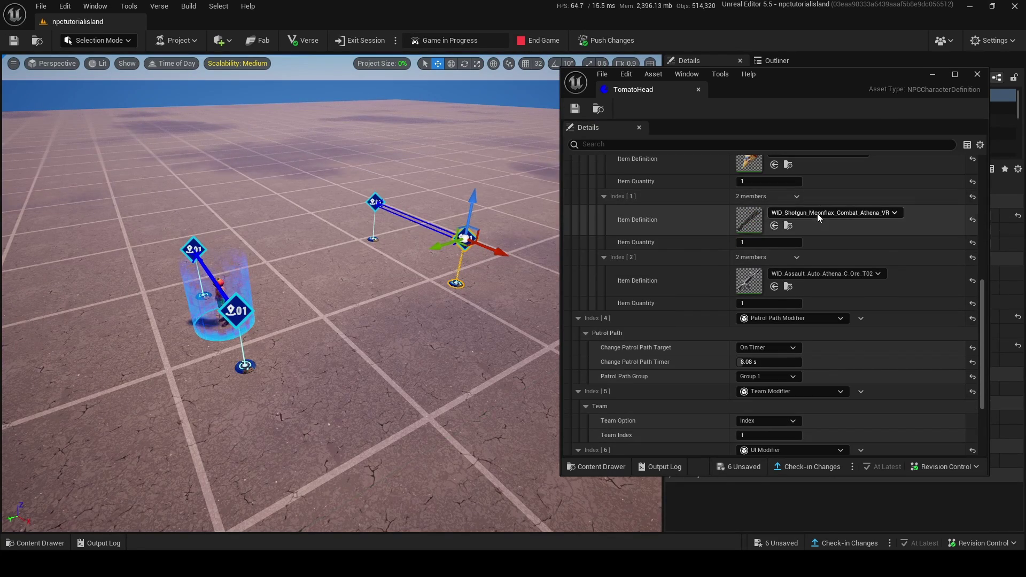
{"action": "scroll", "coordinate": [906, 241], "scroll_direction": "down", "scroll_amount": 4}
{"action": "scroll", "coordinate": [791, 306], "scroll_direction": "up", "scroll_amount": 15}
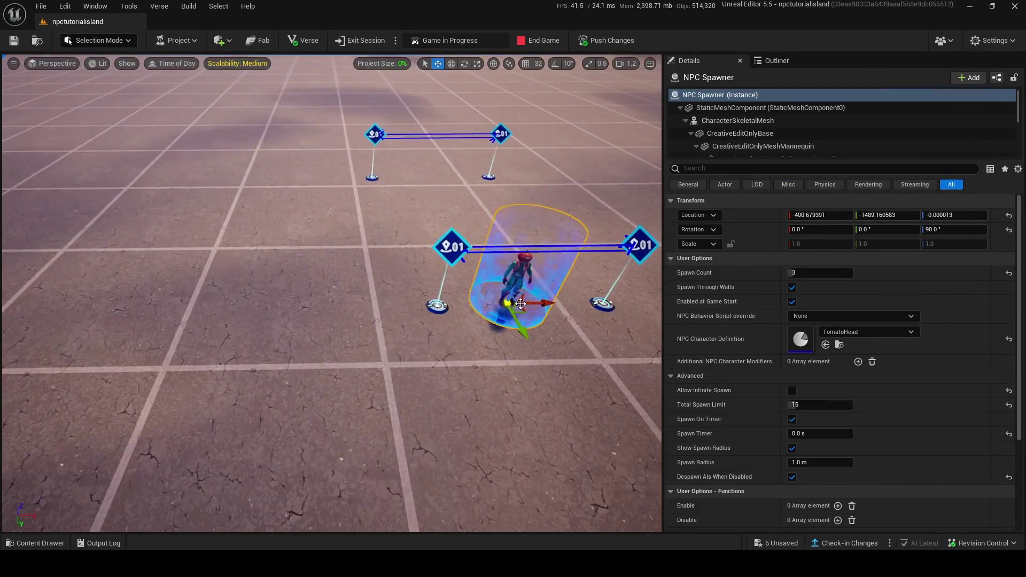
- Move the NPC Spawner along the X axis away from the patrol paths, to about X -1202
{"action": "left_click_drag", "start_coordinate": [521, 303], "coordinate": [267, 307]}
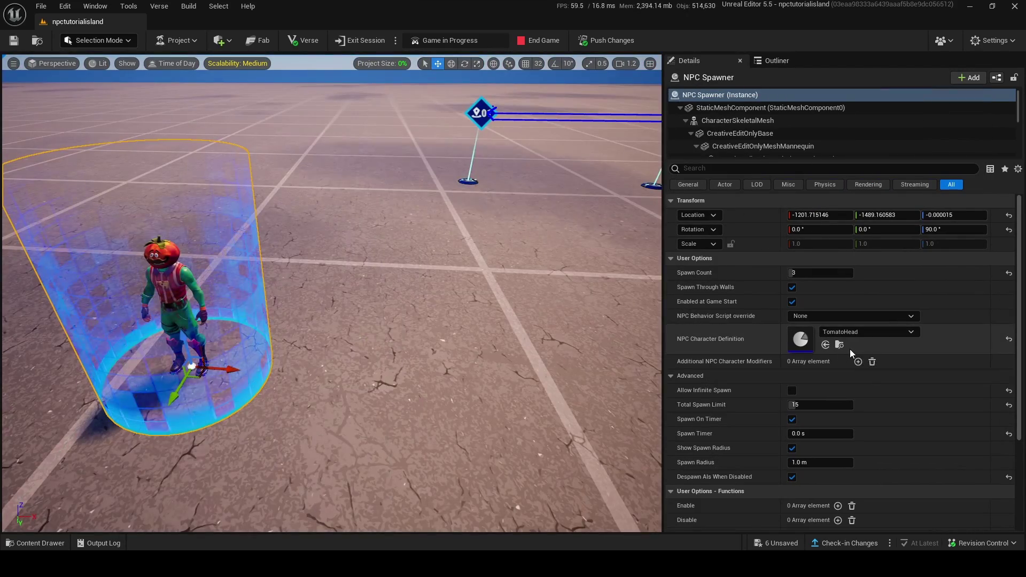
{"action": "right_click_drag", "start_coordinate": [256, 406], "coordinate": [74, 493]}
- Create an NPC Character Definition named npcDefault and set its Type to Guard
{"action": "left_click", "coordinate": [50, 543]}
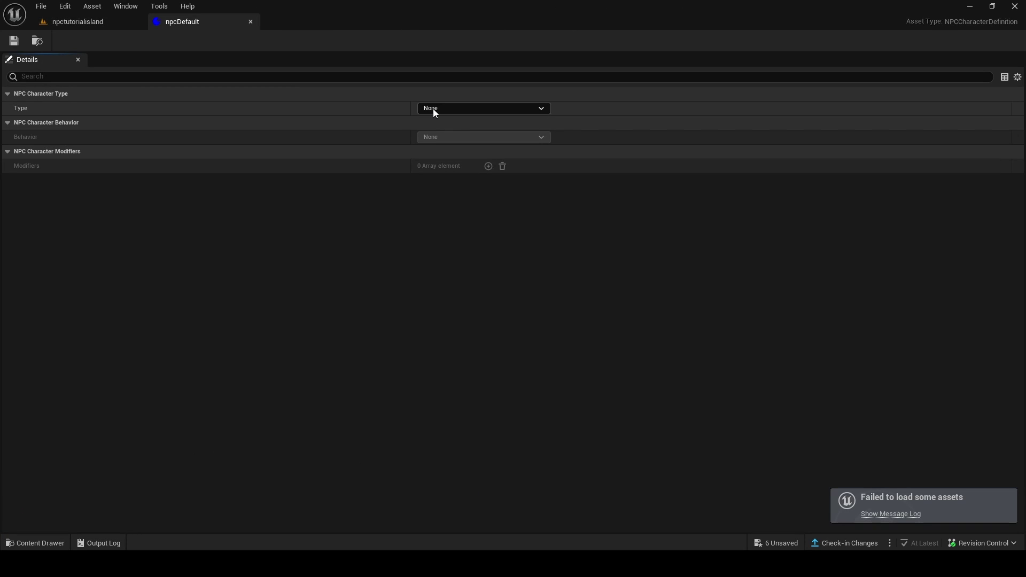
{"action": "left_click", "coordinate": [519, 114]}
{"action": "left_click", "coordinate": [497, 142]}
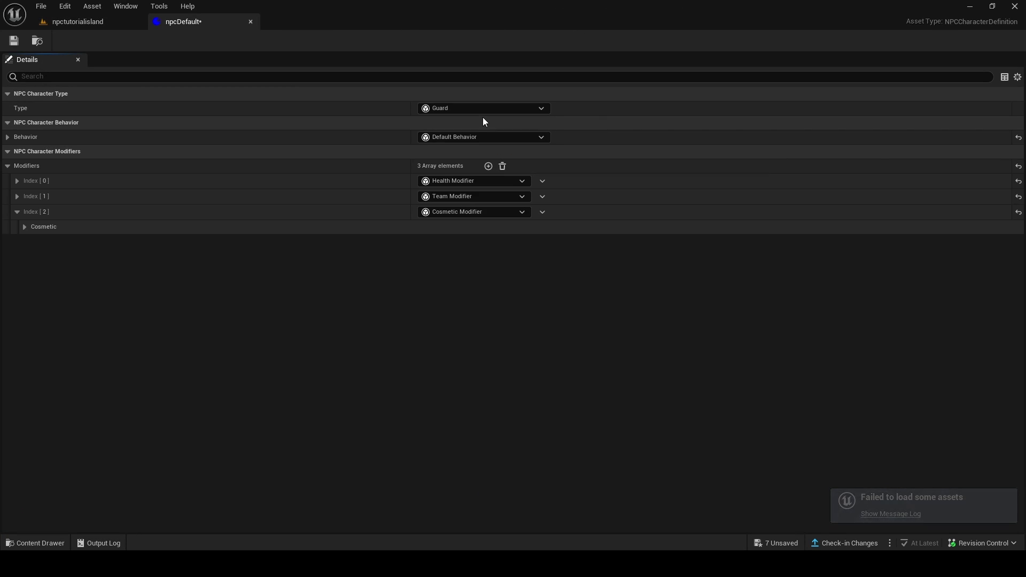
- Delete npcDefault's Cosmetic Modifier and expand the Health, Shield and Team settings of its other modifiers
{"action": "left_click", "coordinate": [17, 182]}
{"action": "left_click", "coordinate": [17, 225]}
{"action": "left_click", "coordinate": [25, 240]}
{"action": "left_click", "coordinate": [543, 284]}
{"action": "left_click", "coordinate": [554, 312]}
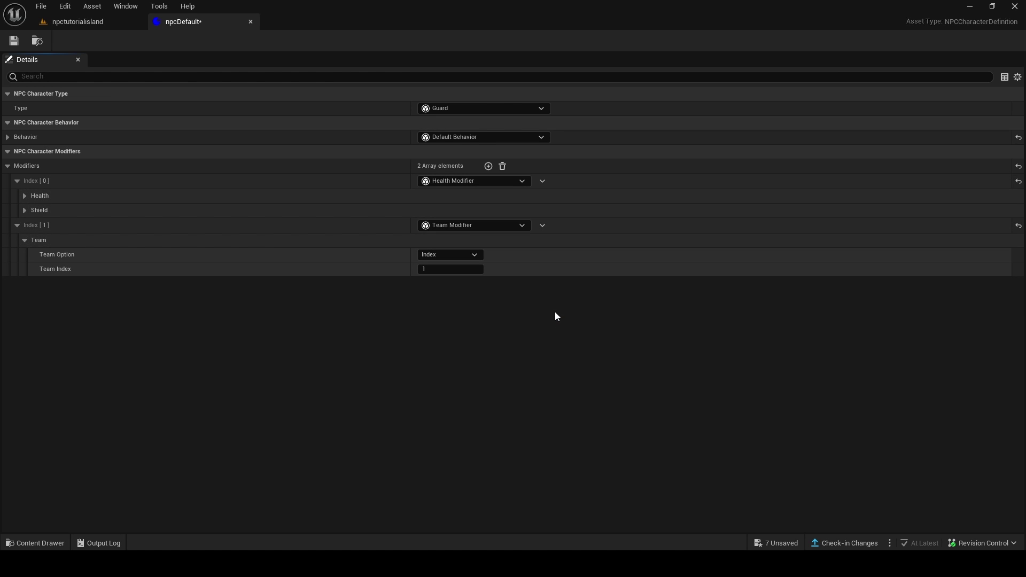
{"action": "left_click", "coordinate": [25, 210]}
{"action": "left_click", "coordinate": [25, 196]}
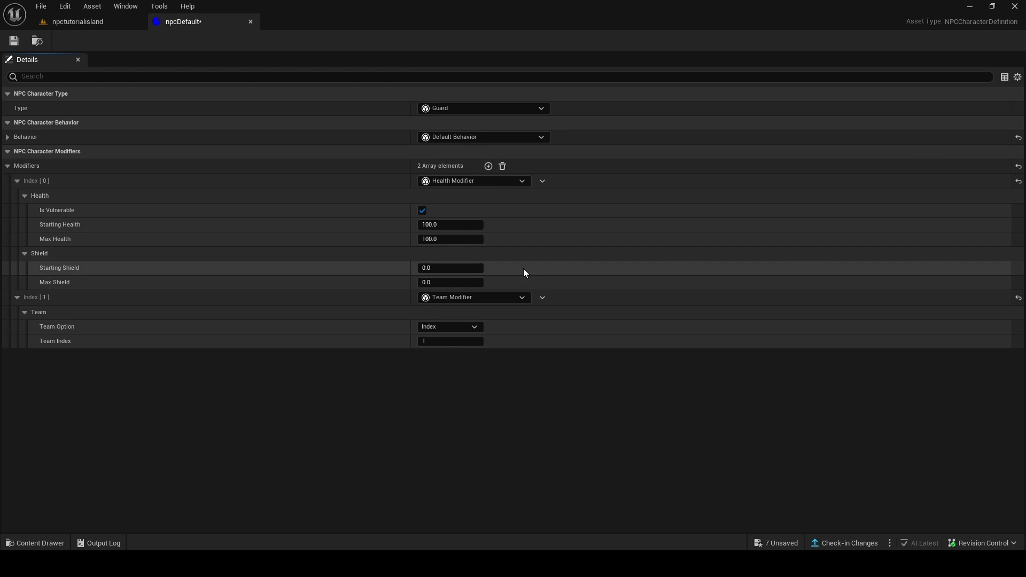
- Return to the npctutorialisland level and move the npcDefault NPC Spawner farther from the patrol paths, to about X -1700
{"action": "left_click", "coordinate": [79, 22]}
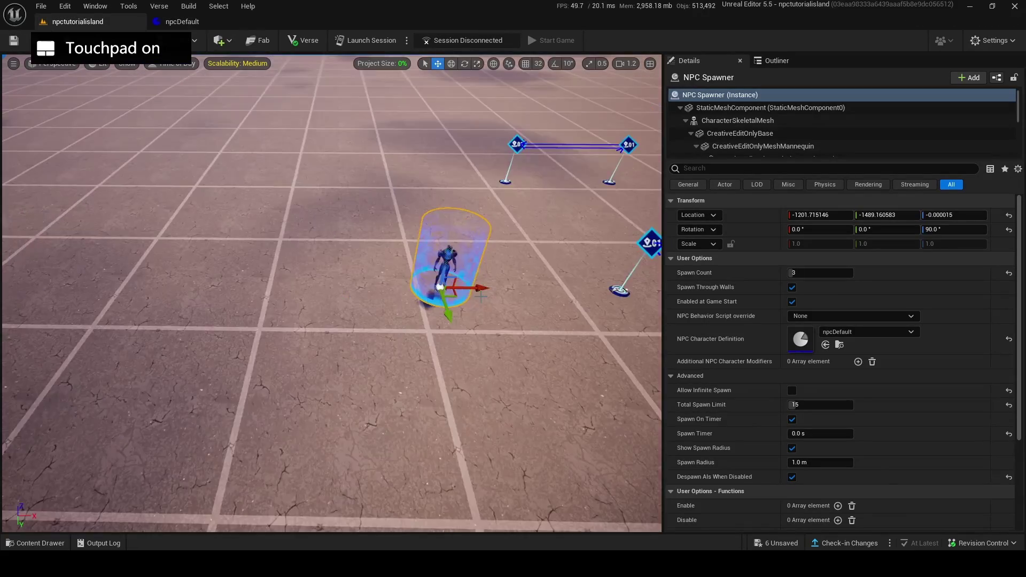
{"action": "right_click_drag", "start_coordinate": [331, 293], "coordinate": [363, 315]}
{"action": "key", "text": "w"}
{"action": "key", "text": "s"}
{"action": "left_click_drag", "start_coordinate": [501, 306], "coordinate": [263, 312]}
{"action": "key", "text": "w"}
{"action": "mouse_move", "coordinate": [262, 311]}
{"action": "right_mouse_down"}
{"action": "mouse_move", "coordinate": [229, 320]}
{"action": "mouse_move", "coordinate": [249, 304]}
{"action": "right_mouse_up"}
{"action": "key", "text": "w"}
- Duplicate the npcDefault NPC Spawner along the X axis so the copy stands beside the original
{"action": "scroll", "coordinate": [235, 312], "scroll_direction": "down", "scroll_amount": 2}
{"action": "key", "text": "a"}
{"action": "left_click_drag", "start_coordinate": [427, 345], "coordinate": [149, 339], "text": "alt"}
{"action": "key", "text": "a"}
{"action": "right_click_drag", "start_coordinate": [150, 338], "coordinate": [147, 319]}
- Add a Cosmetic Modifier to the original spawner's additional modifiers, with Character Cosmetic CID_A_228_Athena_Commando_M_DisguiseBlack
{"action": "left_click", "coordinate": [481, 265]}
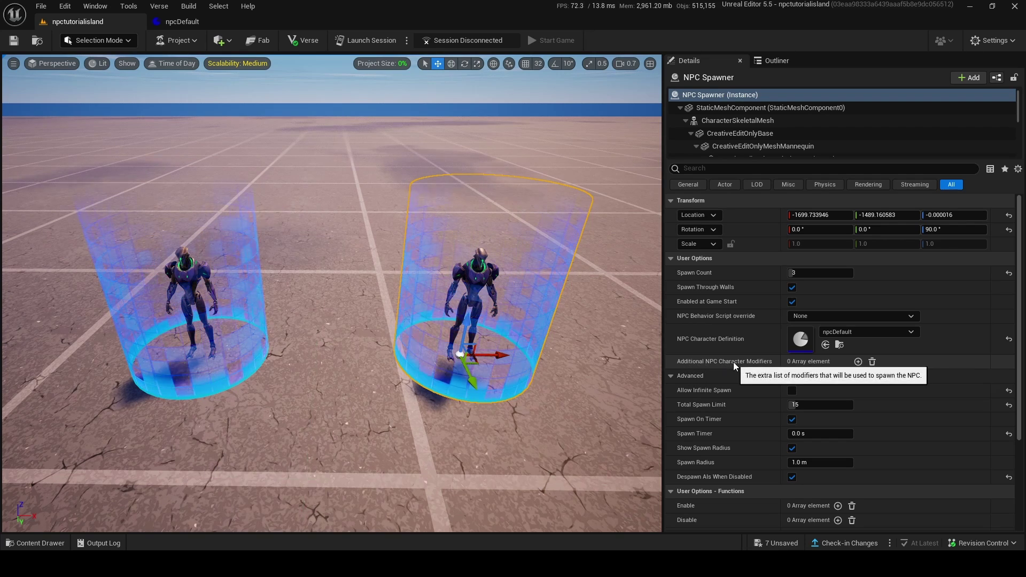
{"action": "left_click", "coordinate": [858, 362]}
{"action": "left_click", "coordinate": [841, 376]}
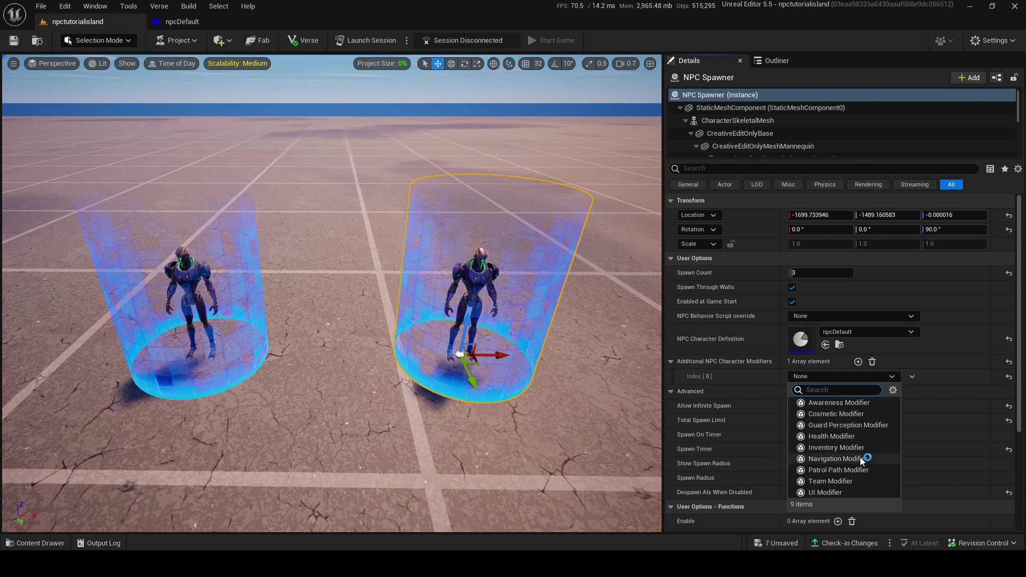
{"action": "left_click", "coordinate": [865, 417]}
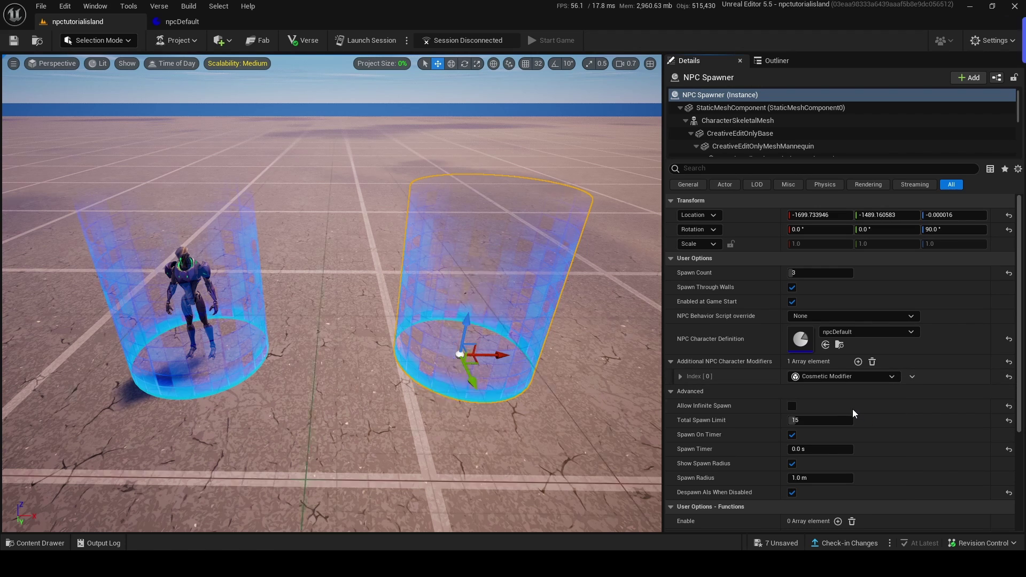
{"action": "left_click", "coordinate": [680, 376]}
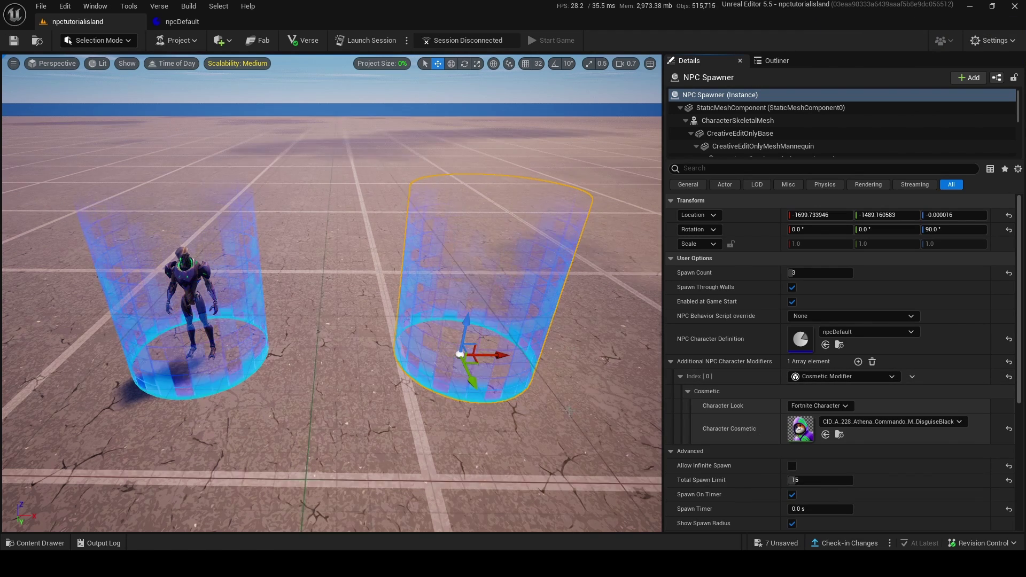
- Add an Inventory Modifier to the same spawner, holding one WID_Shotgun_Moonflax_Combat_Athena_C item
{"action": "left_click", "coordinate": [858, 362]}
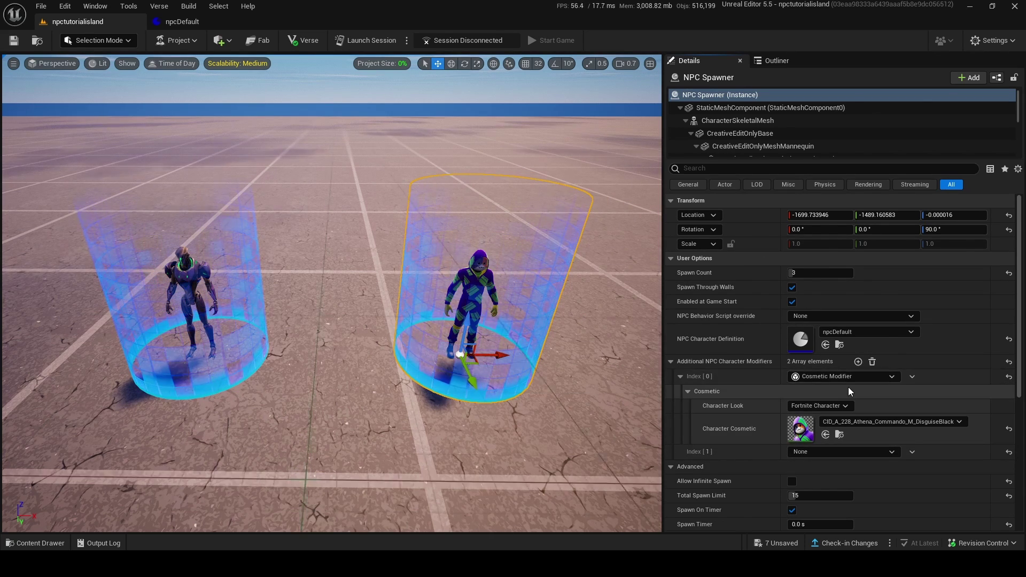
{"action": "scroll", "coordinate": [834, 406], "scroll_direction": "down", "scroll_amount": 2}
{"action": "left_click", "coordinate": [817, 417]}
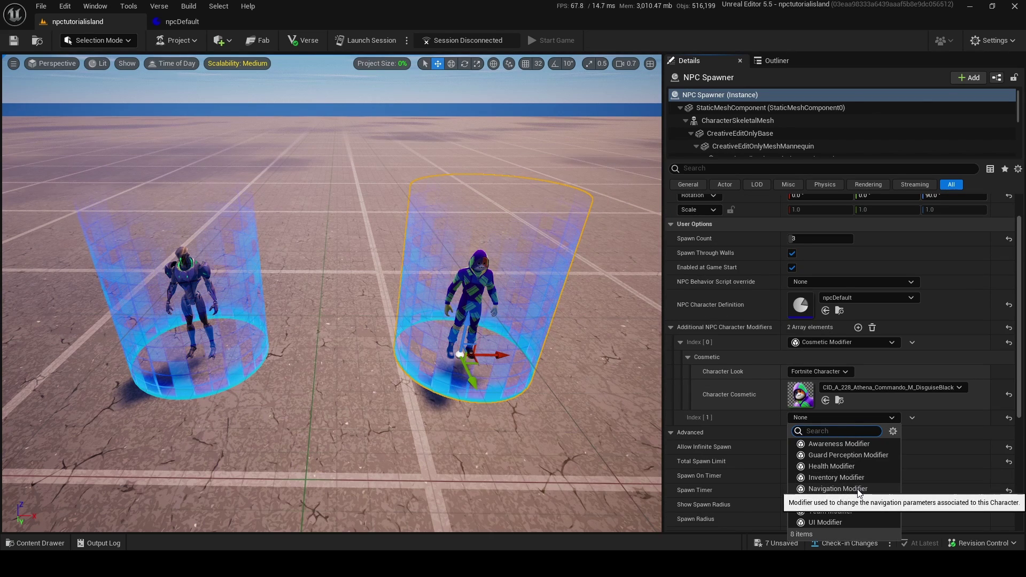
{"action": "left_click", "coordinate": [834, 477]}
{"action": "left_click", "coordinate": [680, 417]}
{"action": "scroll", "coordinate": [862, 363], "scroll_direction": "down", "scroll_amount": 6}
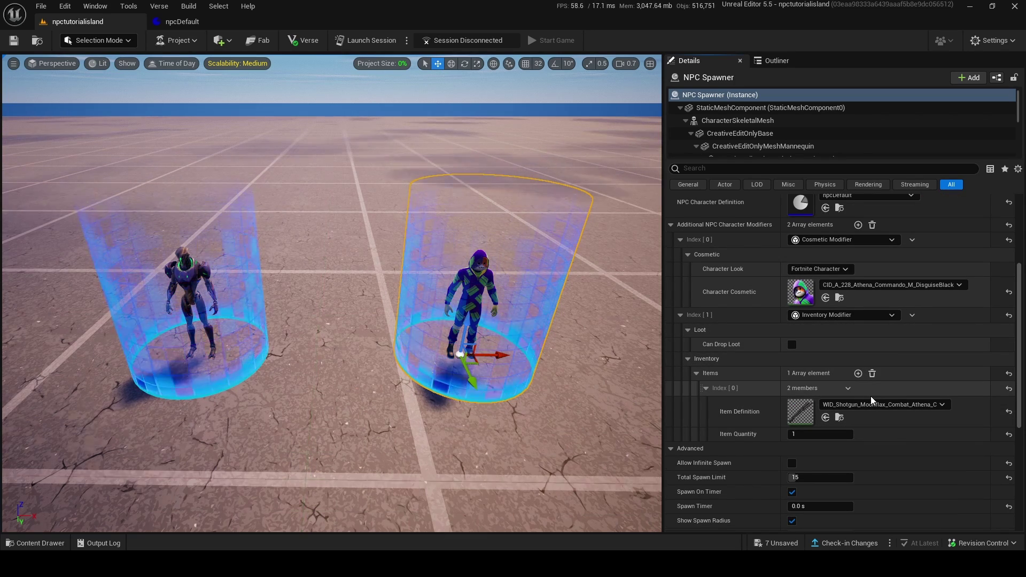
- Review the spawner's character definition alongside its additional cosmetic and inventory modifiers
{"action": "scroll", "coordinate": [870, 396], "scroll_direction": "up", "scroll_amount": 4}
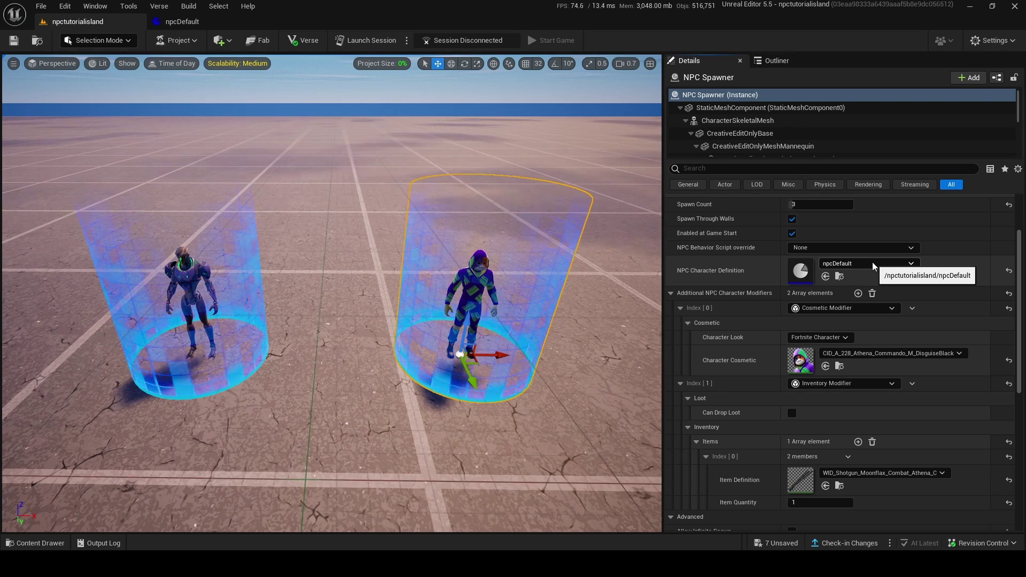
{"action": "scroll", "coordinate": [876, 347], "scroll_direction": "down", "scroll_amount": 5}
{"action": "scroll", "coordinate": [887, 342], "scroll_direction": "up", "scroll_amount": 2}
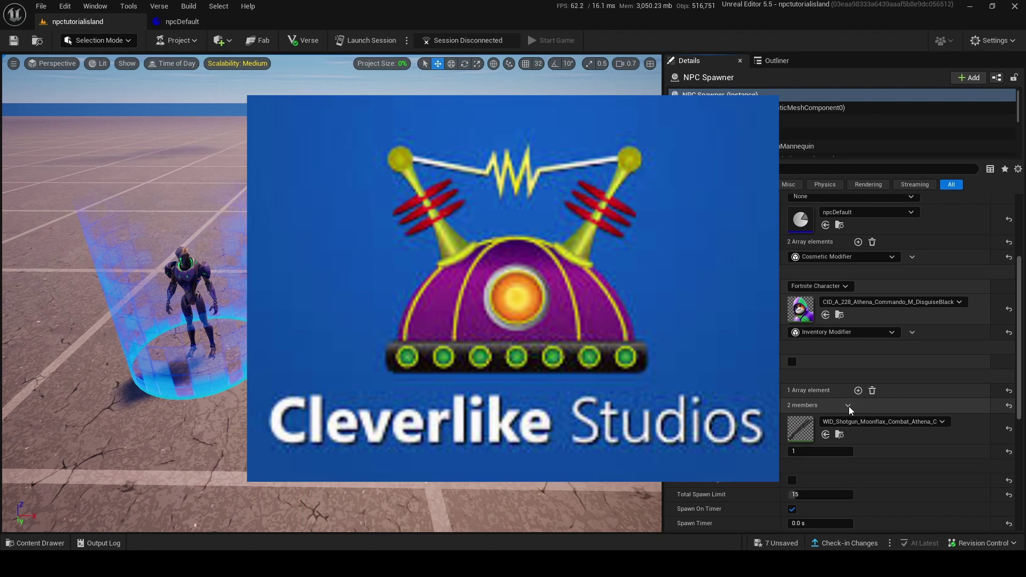
{"action": "left_click", "coordinate": [848, 406]}
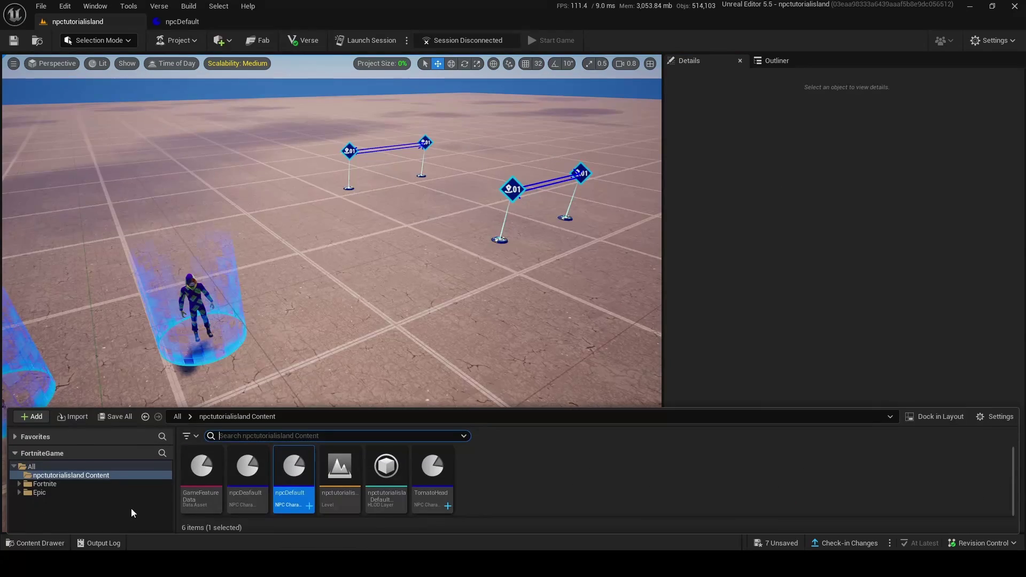
- Place an AI Patrol Path Node from the Fortnite content near the spawner and duplicate it to form a patrol path
{"action": "left_click", "coordinate": [80, 484]}
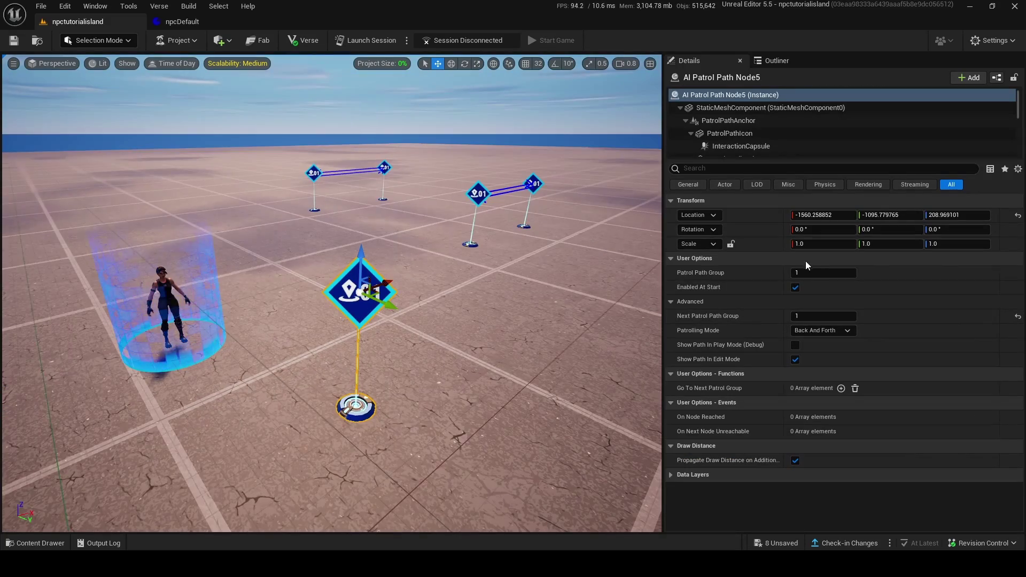
{"action": "key", "text": "s"}
{"action": "mouse_move", "coordinate": [359, 253]}
{"action": "right_mouse_down"}
{"action": "mouse_move", "coordinate": [369, 334]}
{"action": "mouse_move", "coordinate": [359, 252]}
{"action": "right_mouse_up"}
{"action": "scroll", "coordinate": [359, 252], "scroll_direction": "up", "scroll_amount": 2}
{"action": "left_click_drag", "start_coordinate": [358, 252], "coordinate": [472, 342], "text": "alt"}
{"action": "left_click_drag", "start_coordinate": [469, 300], "coordinate": [389, 360], "text": "alt"}
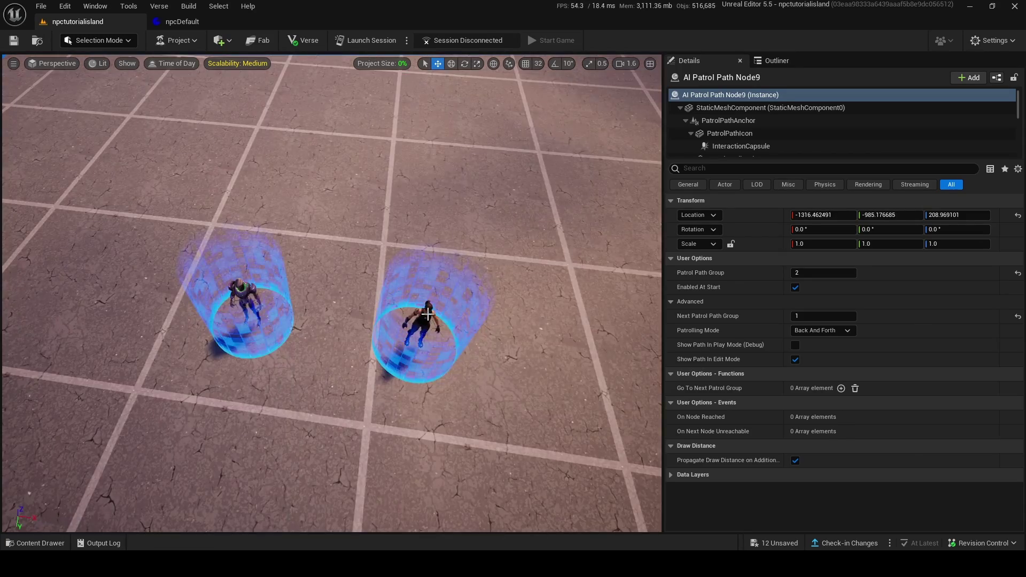
- Select the NPC Spawner near the group 2 patrol nodes and set its Cosmetic Modifier's Character Cosmetic to Airheart
{"action": "left_click", "coordinate": [412, 331]}
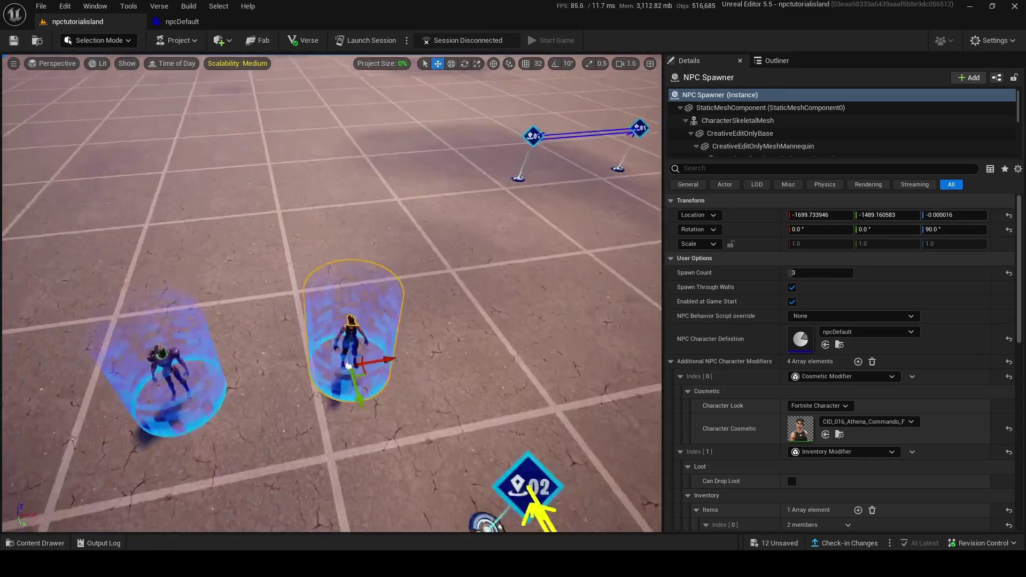
{"action": "right_click_drag", "start_coordinate": [411, 331], "coordinate": [413, 355]}
{"action": "key", "text": "s"}
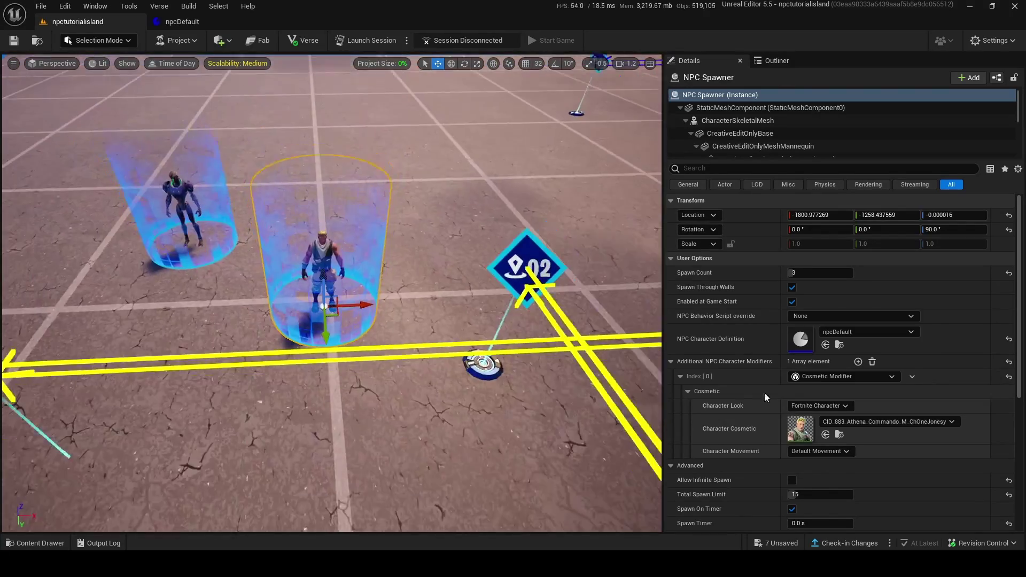
{"action": "scroll", "coordinate": [594, 383], "scroll_direction": "down", "scroll_amount": 3}
{"action": "left_click", "coordinate": [874, 422]}
{"action": "left_click", "coordinate": [873, 422]}
{"action": "left_click", "coordinate": [872, 422]}
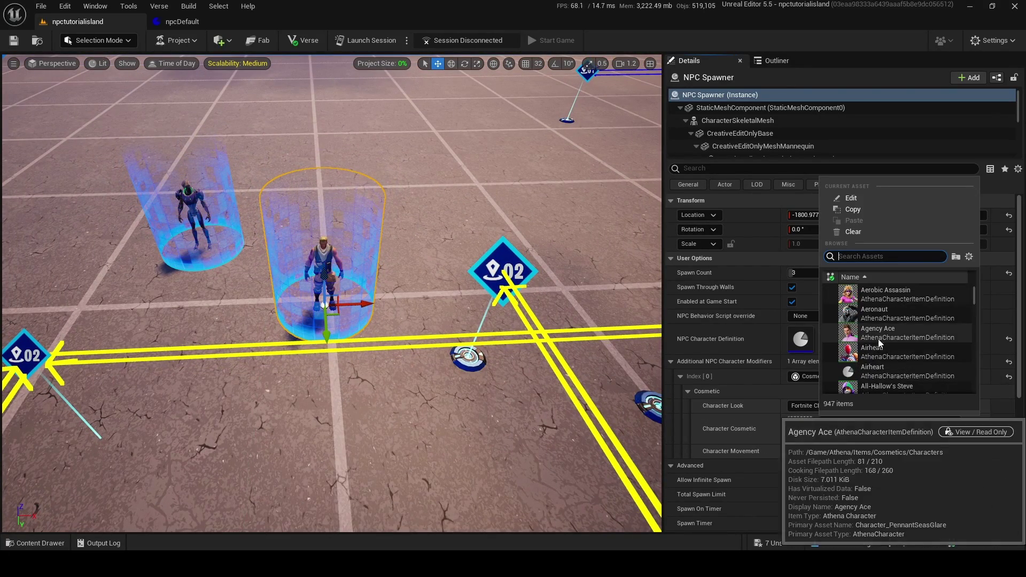
{"action": "left_click", "coordinate": [877, 370]}
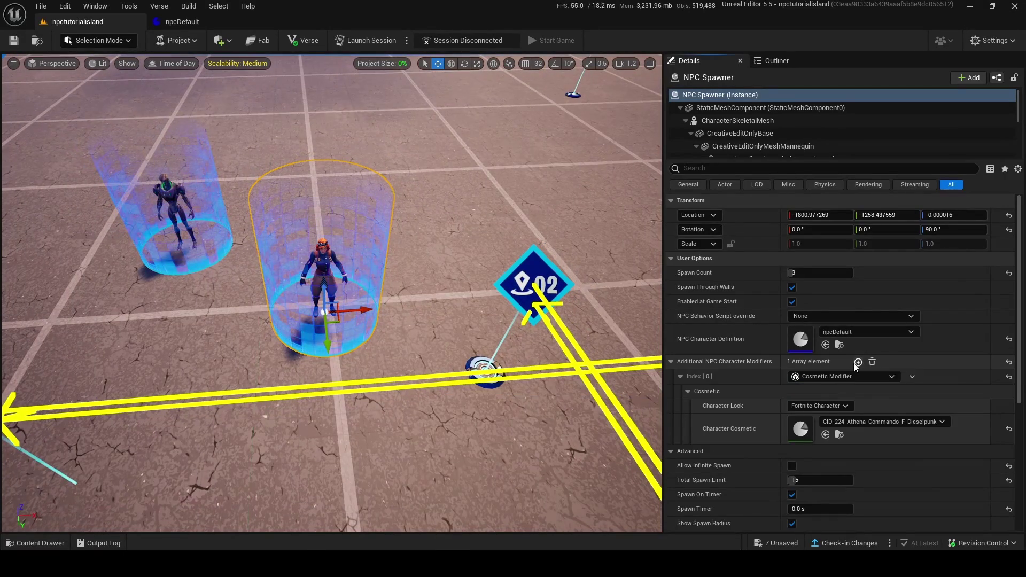
- Add an Inventory Modifier as the Airheart spawner's second additional modifier and expand its loot and inventory settings
{"action": "left_click", "coordinate": [858, 362]}
{"action": "scroll", "coordinate": [854, 374], "scroll_direction": "down", "scroll_amount": 2}
{"action": "left_click", "coordinate": [833, 400]}
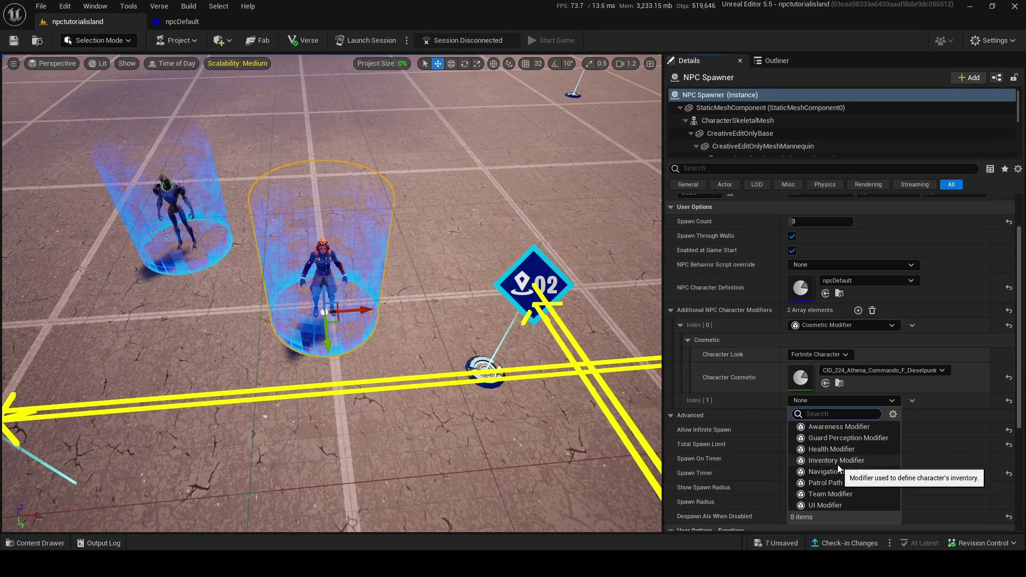
{"action": "left_click", "coordinate": [836, 460]}
{"action": "left_click", "coordinate": [681, 400]}
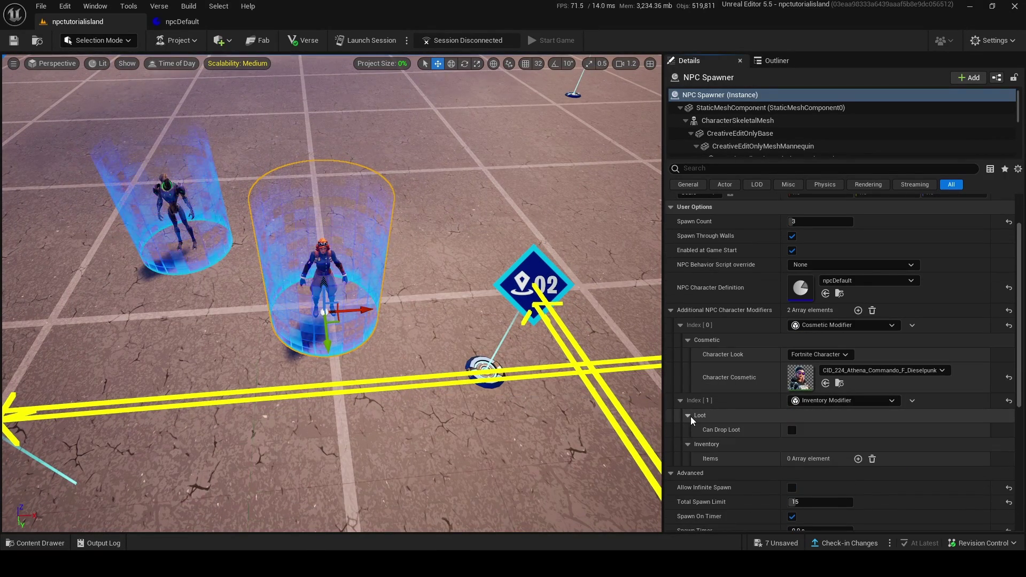
- Add a Health Modifier as the Airheart spawner's third additional modifier and turn off Is Vulnerable
{"action": "scroll", "coordinate": [852, 433], "scroll_direction": "down", "scroll_amount": 1}
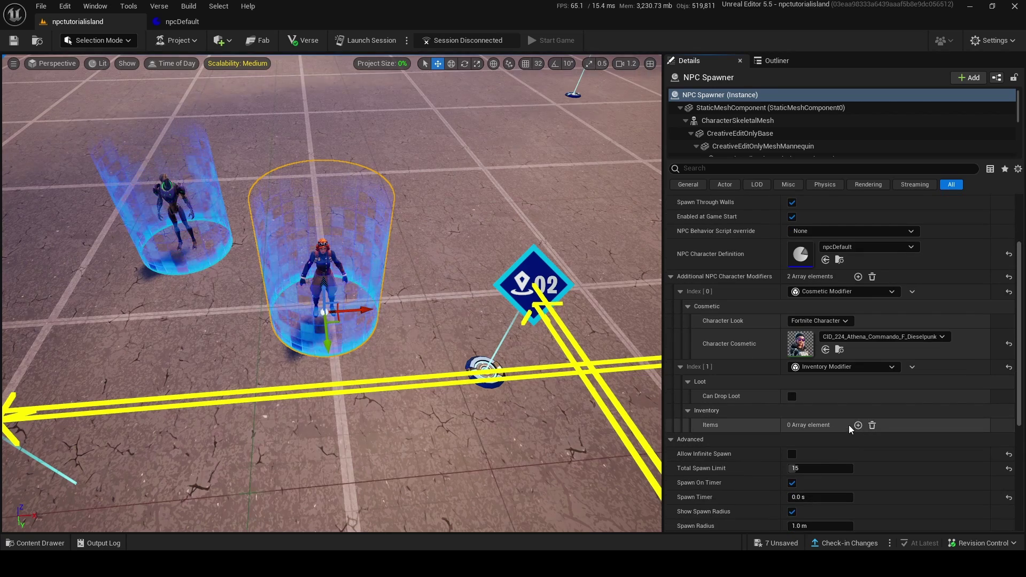
{"action": "scroll", "coordinate": [854, 373], "scroll_direction": "up", "scroll_amount": 1}
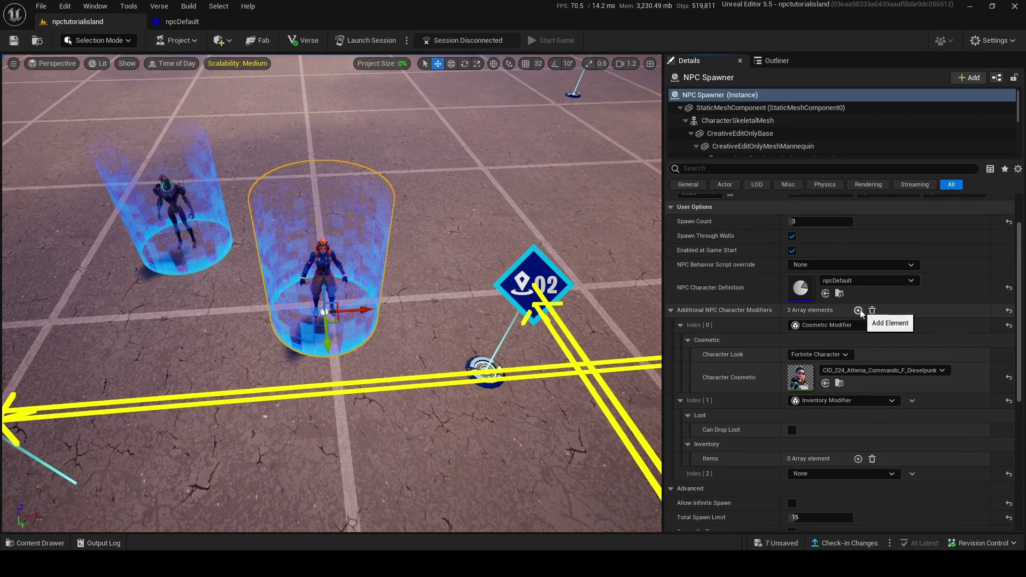
{"action": "scroll", "coordinate": [849, 400], "scroll_direction": "down", "scroll_amount": 2}
{"action": "left_click", "coordinate": [843, 423]}
{"action": "left_click", "coordinate": [845, 474]}
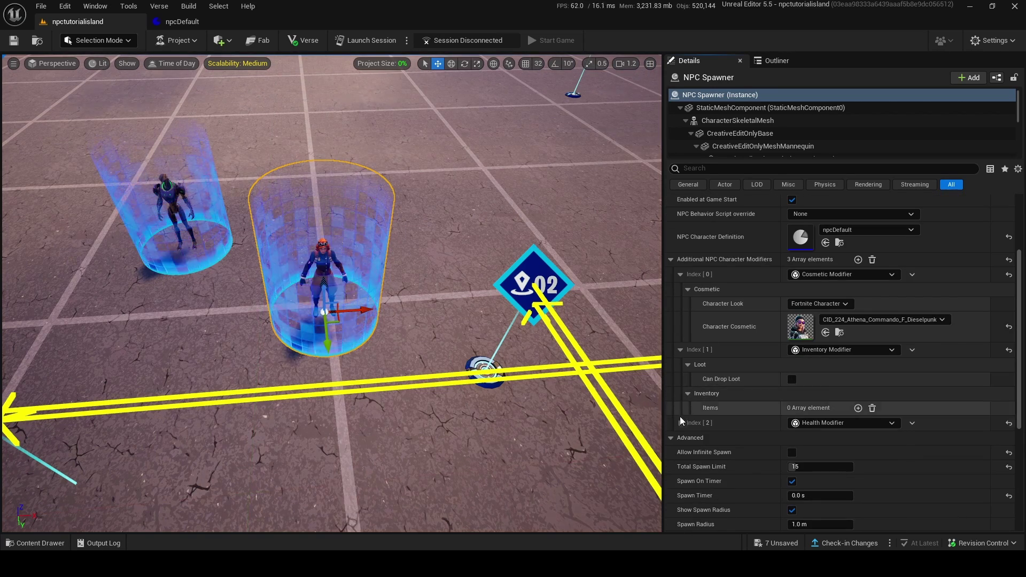
{"action": "left_click", "coordinate": [792, 453]}
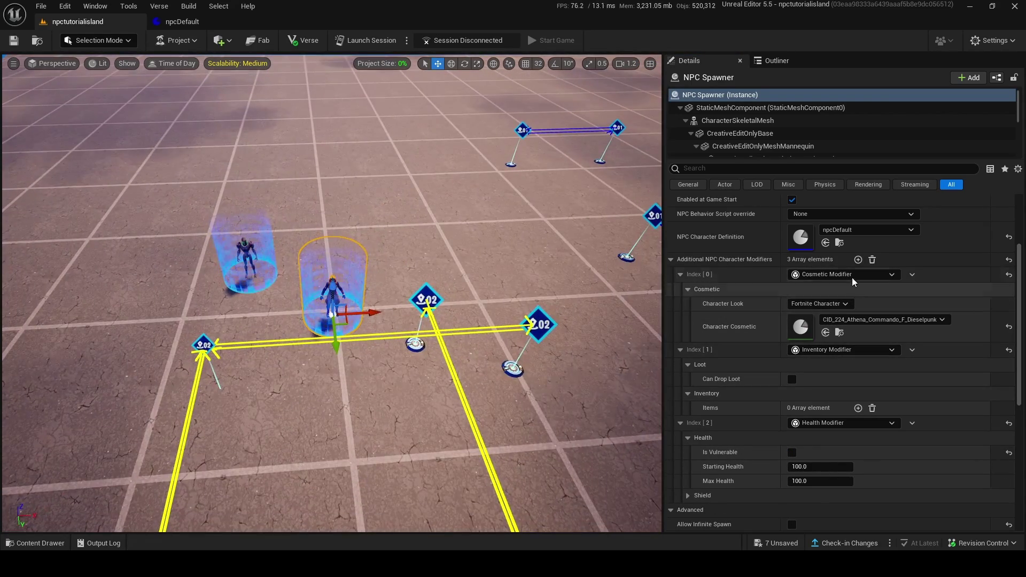
- Add a Patrol Path Modifier as the spawner's fourth additional modifier and set its Patrol Path Group to Group 2
{"action": "left_click", "coordinate": [858, 259]}
{"action": "scroll", "coordinate": [791, 444], "scroll_direction": "down", "scroll_amount": 3}
{"action": "left_click", "coordinate": [820, 463]}
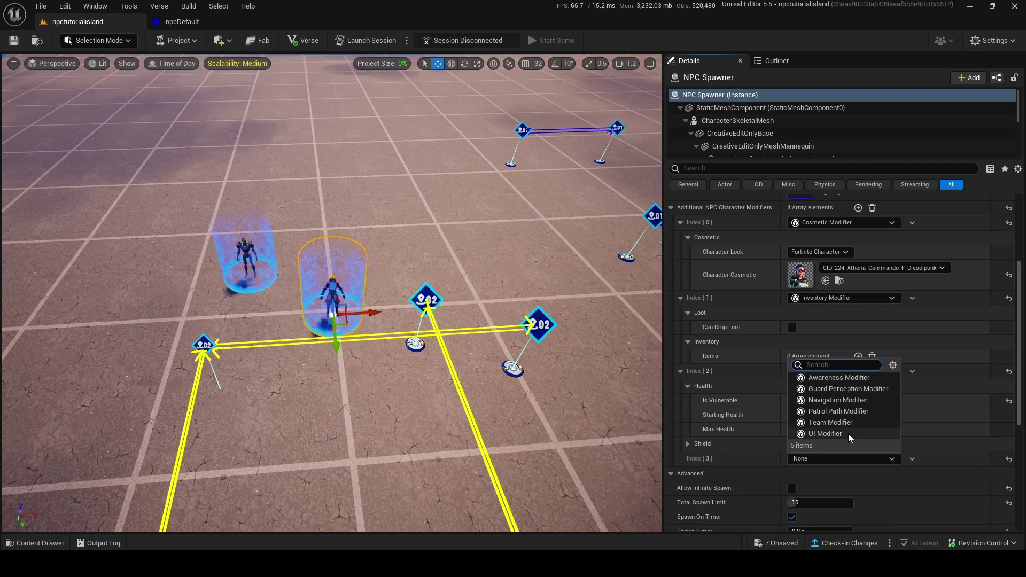
{"action": "left_click", "coordinate": [844, 414]}
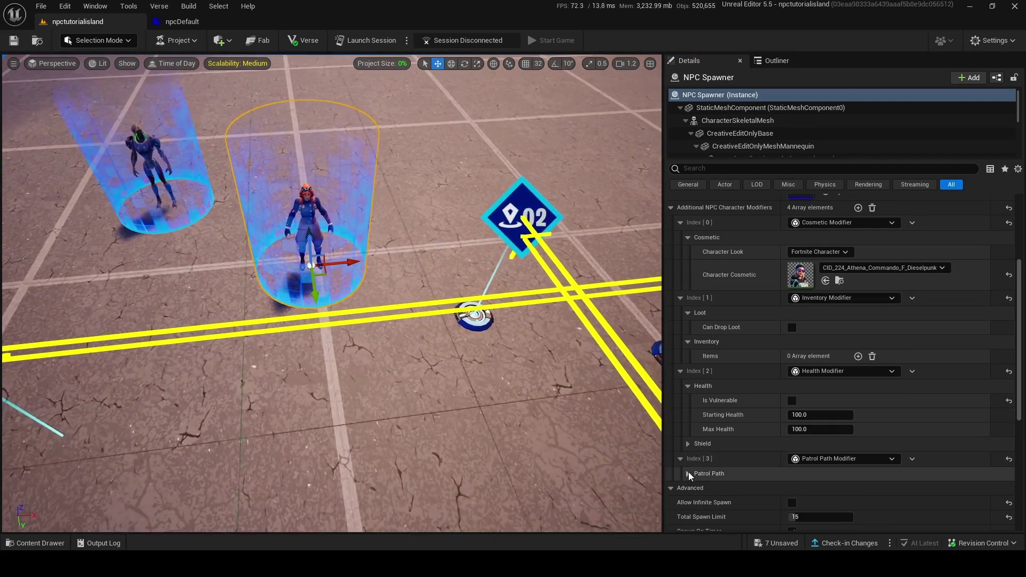
{"action": "left_click", "coordinate": [688, 473]}
{"action": "scroll", "coordinate": [791, 460], "scroll_direction": "down", "scroll_amount": 2}
{"action": "left_click", "coordinate": [829, 482]}
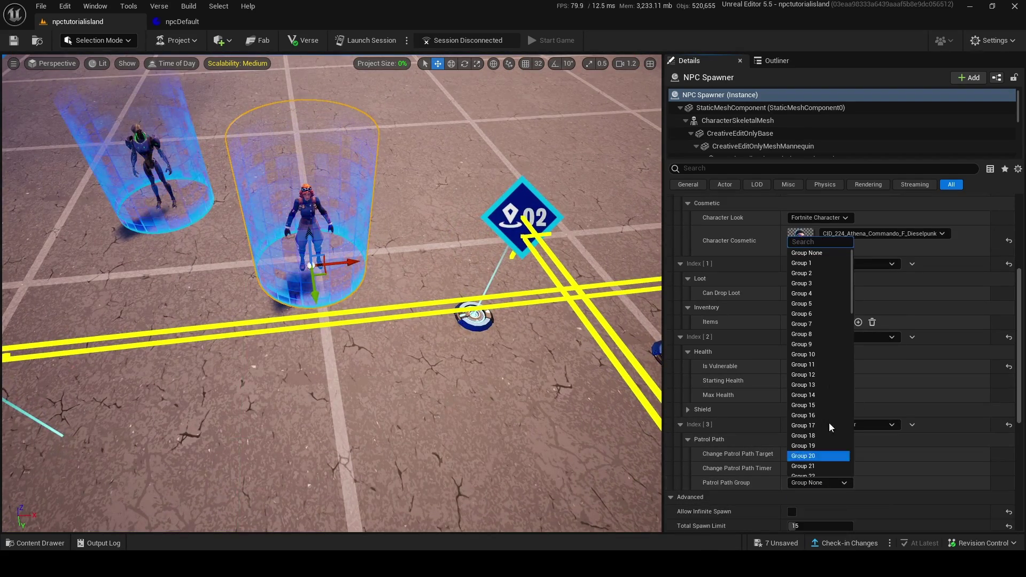
{"action": "left_click", "coordinate": [812, 264]}
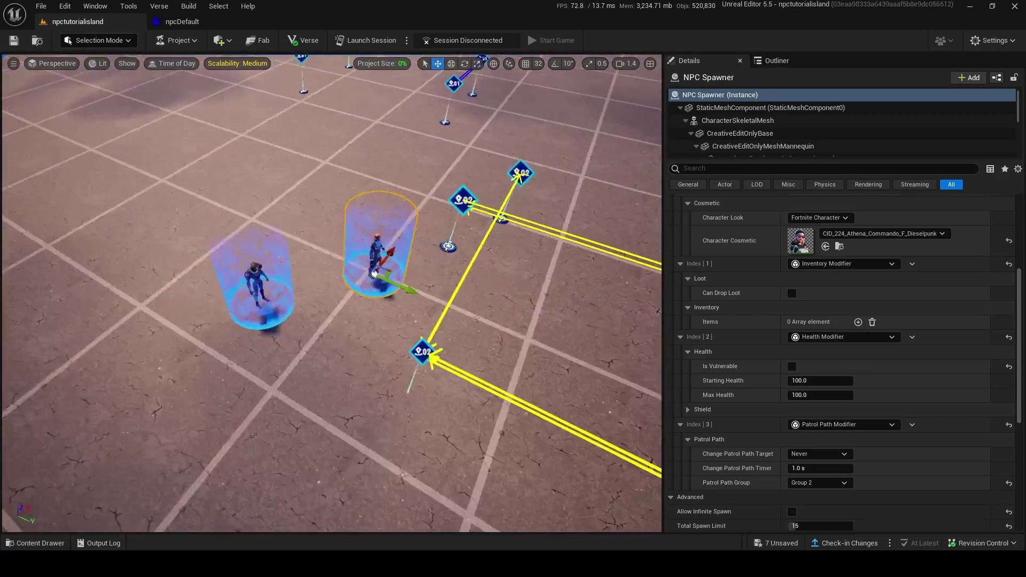
- Save the island and playtest it in a live session, following the Airheart guards to check their patrol
{"action": "mouse_move", "coordinate": [355, 325]}
{"action": "right_mouse_down"}
{"action": "mouse_move", "coordinate": [363, 277]}
{"action": "mouse_move", "coordinate": [355, 325]}
{"action": "right_mouse_up"}
{"action": "right_click_drag", "start_coordinate": [489, 369], "coordinate": [342, 422]}
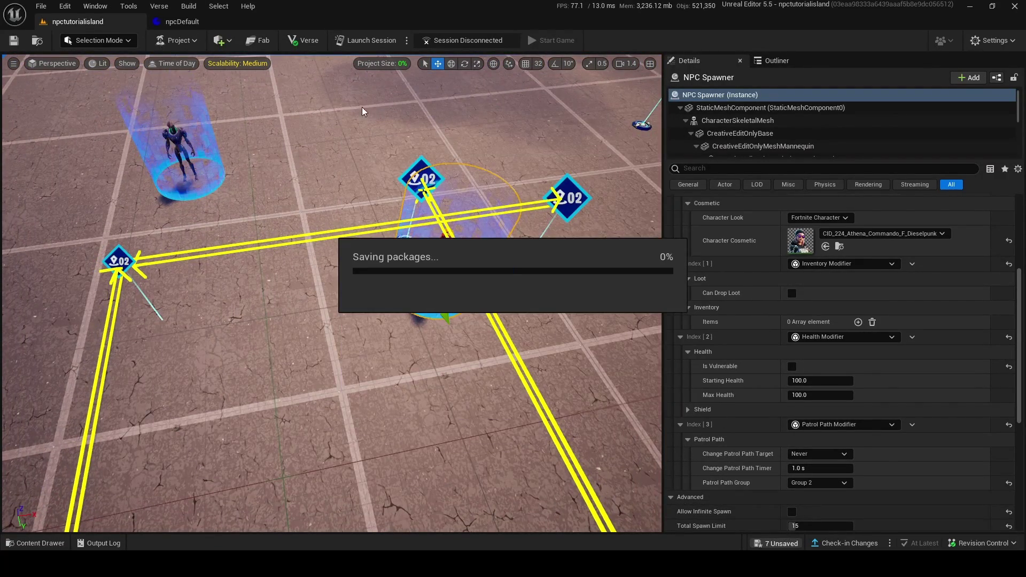
{"action": "left_click", "coordinate": [408, 41]}
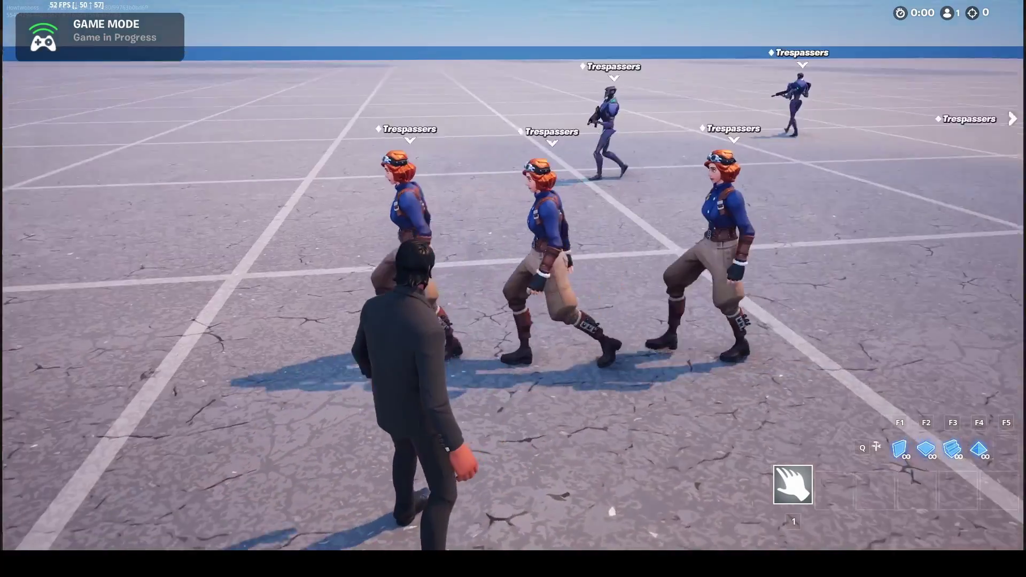
{"action": "key", "text": "w"}
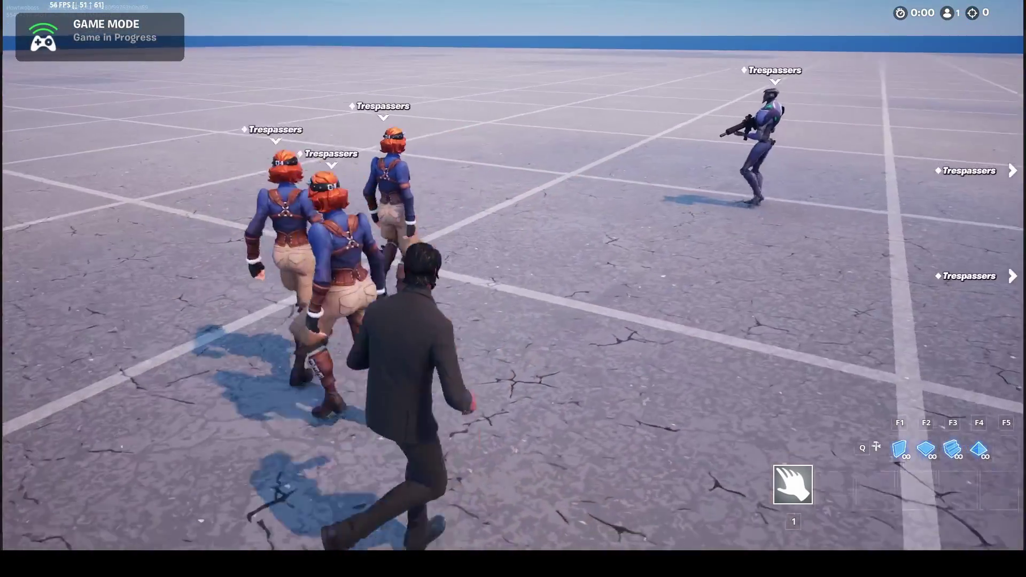
{"action": "key", "text": "d"}
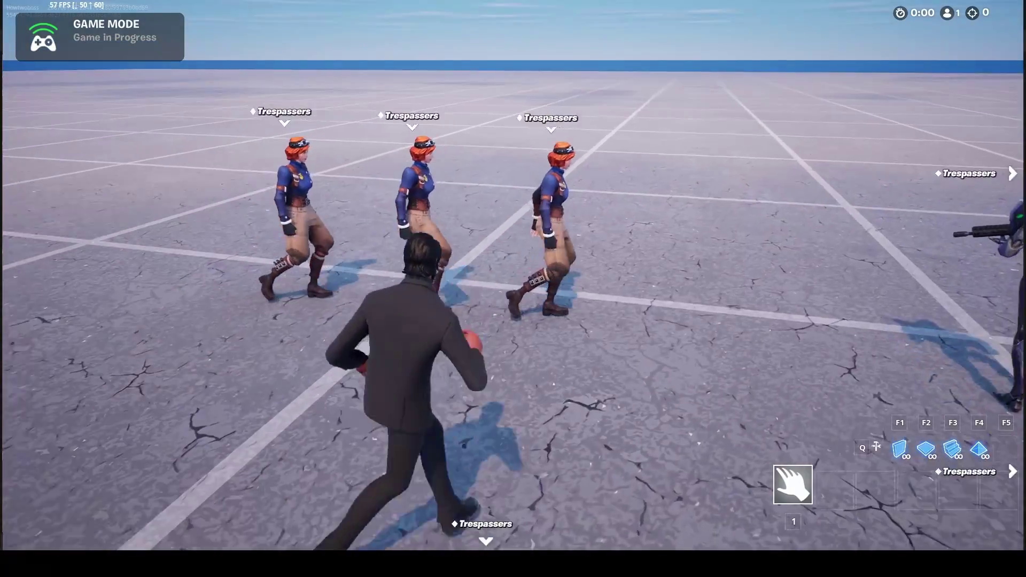
{"action": "key", "text": "d"}
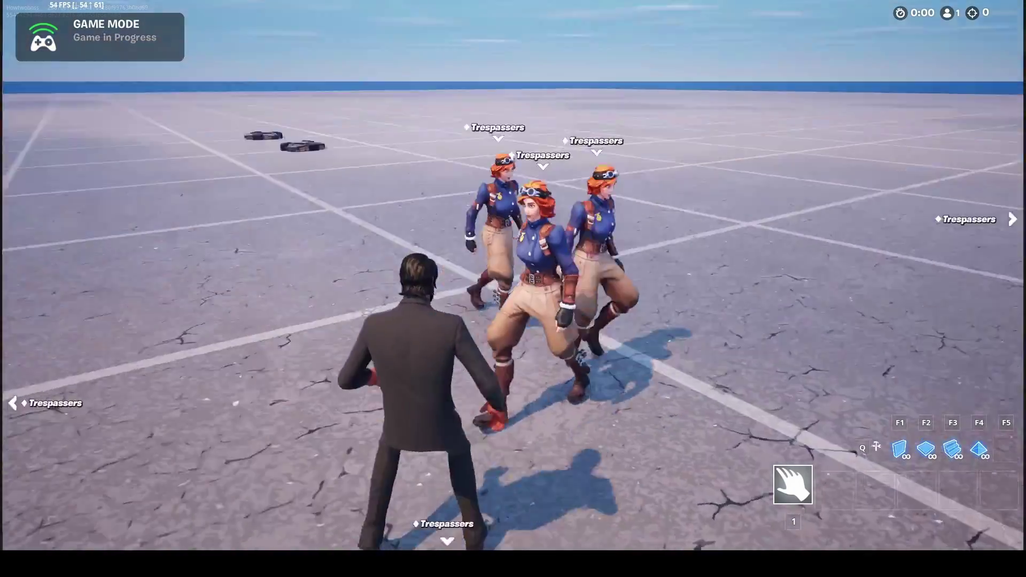
{"action": "key", "text": "a"}
{"action": "key", "text": "s"}
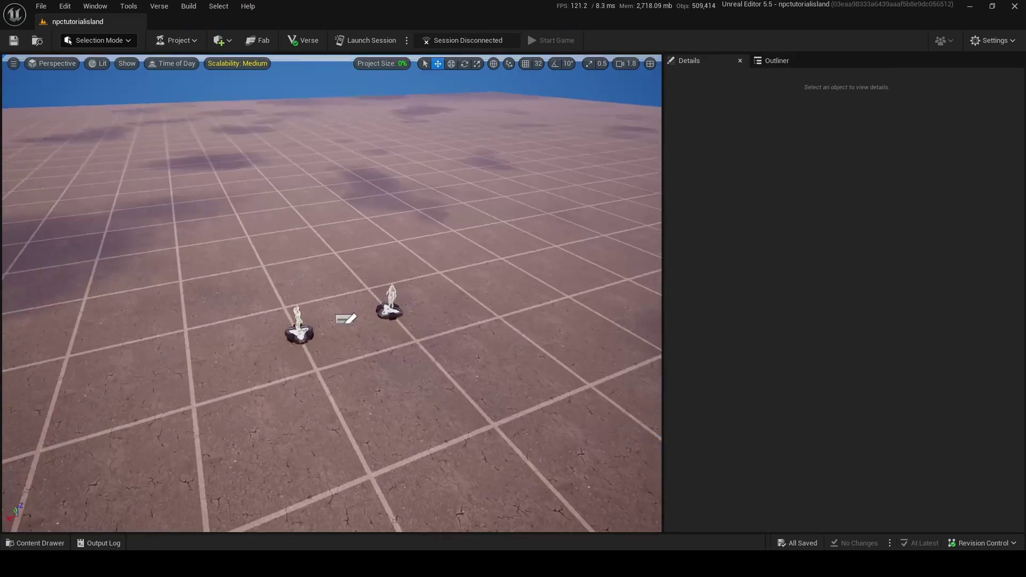
{"action": "right_click_drag", "start_coordinate": [335, 201], "coordinate": [347, 203]}
{"action": "key", "text": "w"}
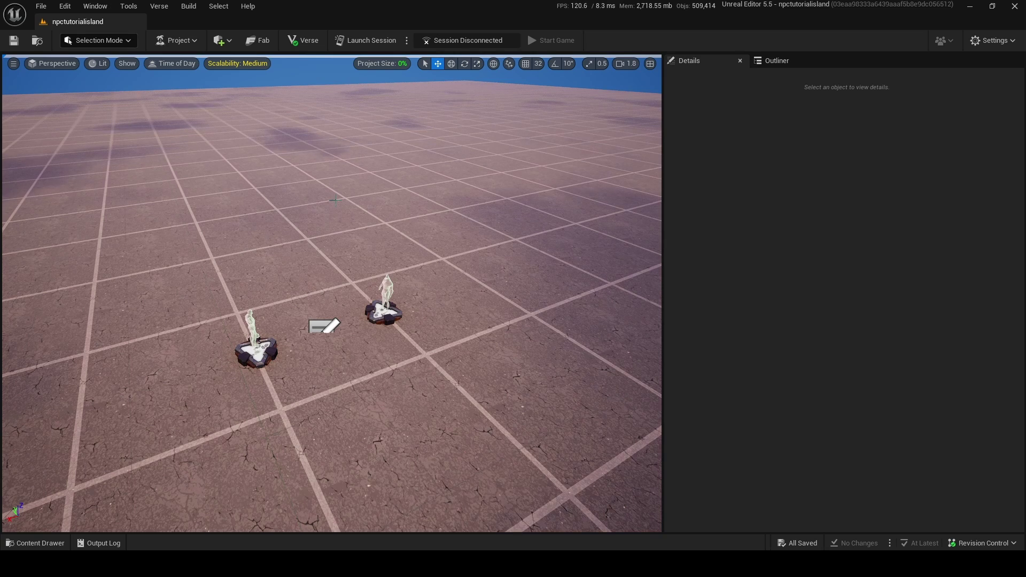
{"action": "right_click_drag", "start_coordinate": [335, 200], "coordinate": [300, 185]}
{"action": "key", "text": "d"}
{"action": "right_click_drag", "start_coordinate": [330, 223], "coordinate": [302, 214]}
{"action": "key", "text": "w"}
{"action": "key", "text": "d"}
{"action": "key", "text": "s"}
{"action": "key", "text": "w"}
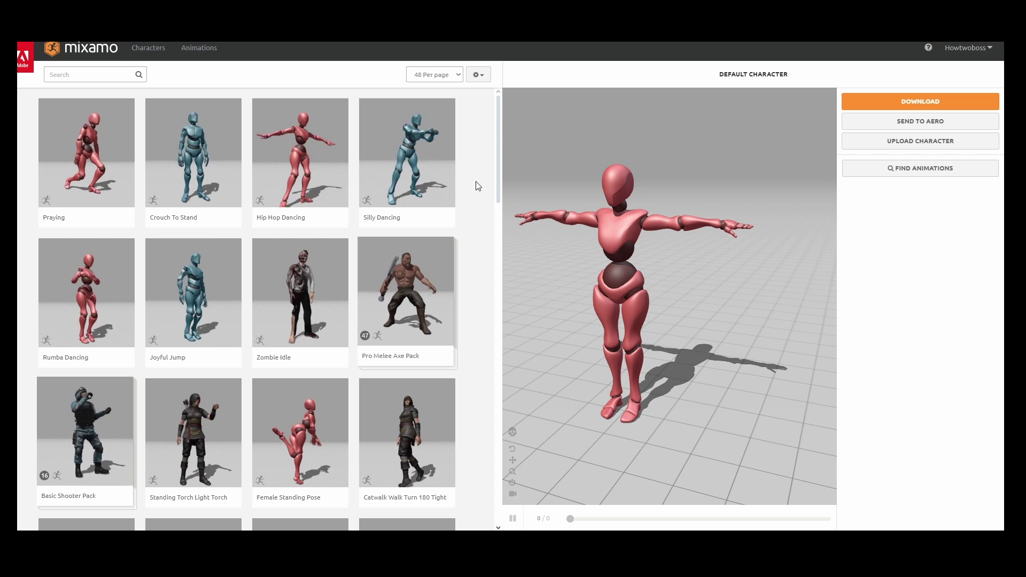
- Switch to Mixamo, browse its character library and load the Swat character into the preview
{"action": "left_click", "coordinate": [148, 47]}
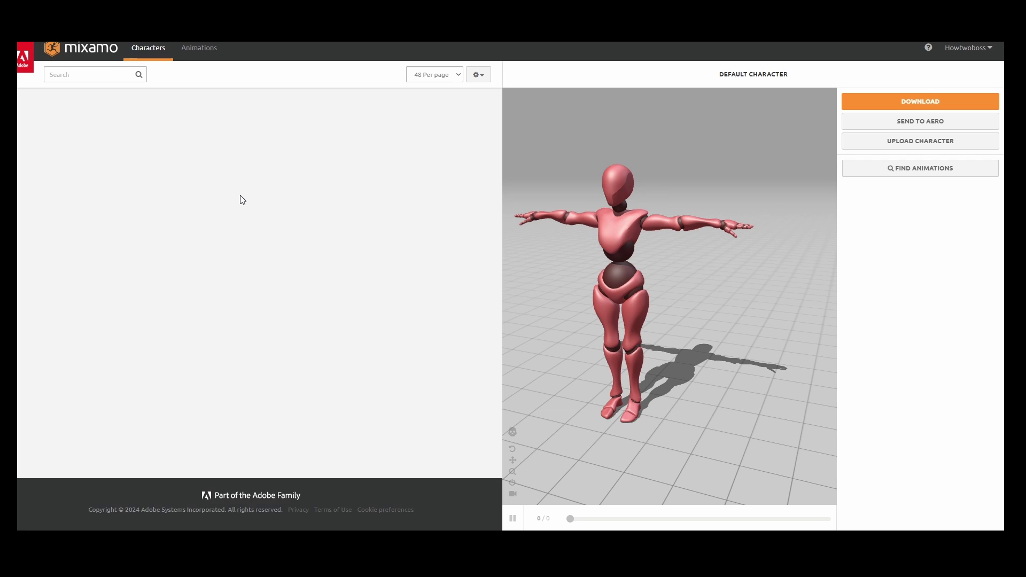
{"action": "scroll", "coordinate": [241, 199], "scroll_direction": "down", "scroll_amount": 2}
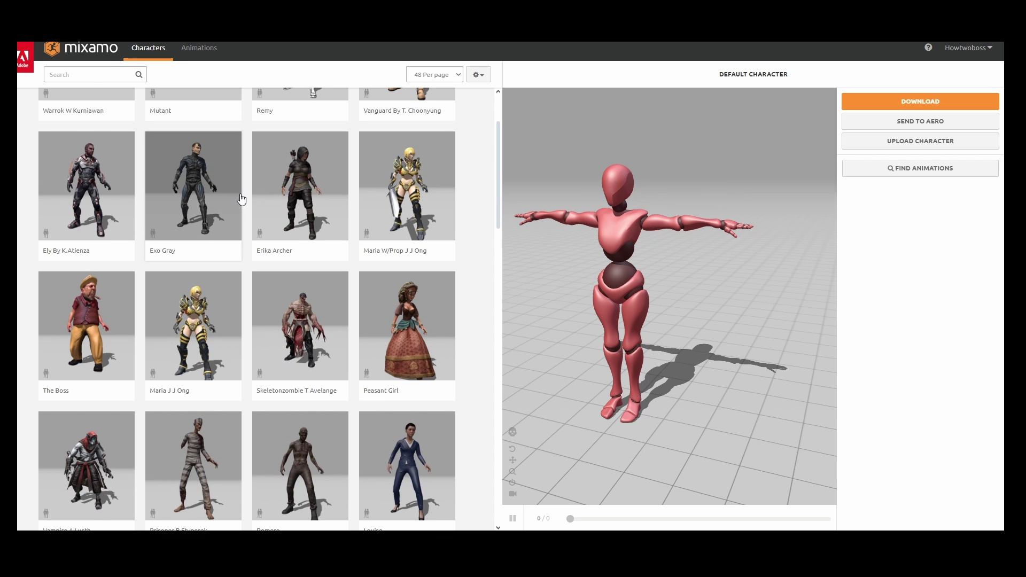
{"action": "scroll", "coordinate": [242, 202], "scroll_direction": "down", "scroll_amount": 5}
{"action": "left_click", "coordinate": [300, 299]}
{"action": "left_click_drag", "start_coordinate": [626, 226], "coordinate": [834, 177]}
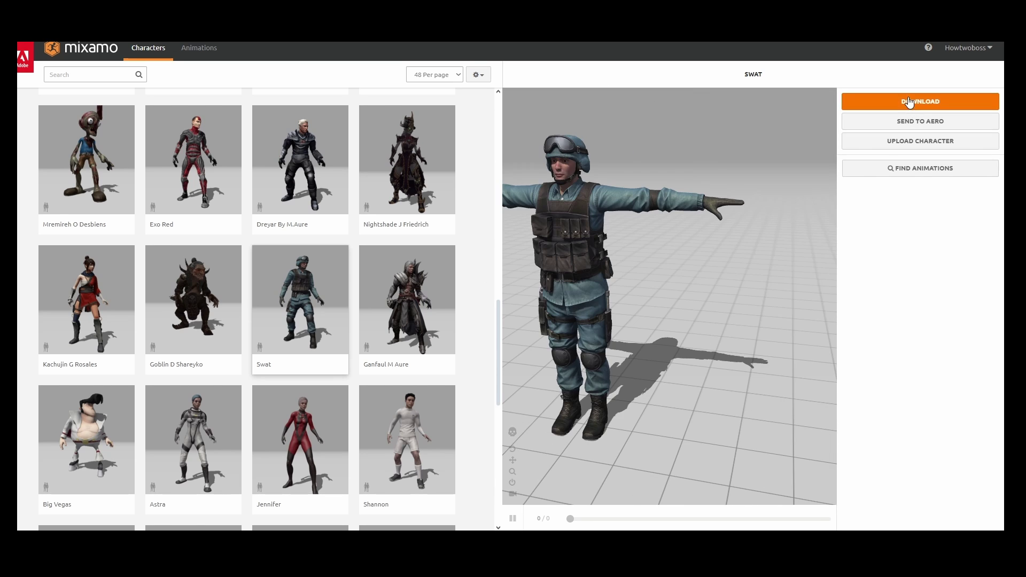
- Download the Swat character in FBX Binary (.fbx) format with the T-pose
{"action": "left_click", "coordinate": [909, 102]}
{"action": "left_click", "coordinate": [470, 146]}
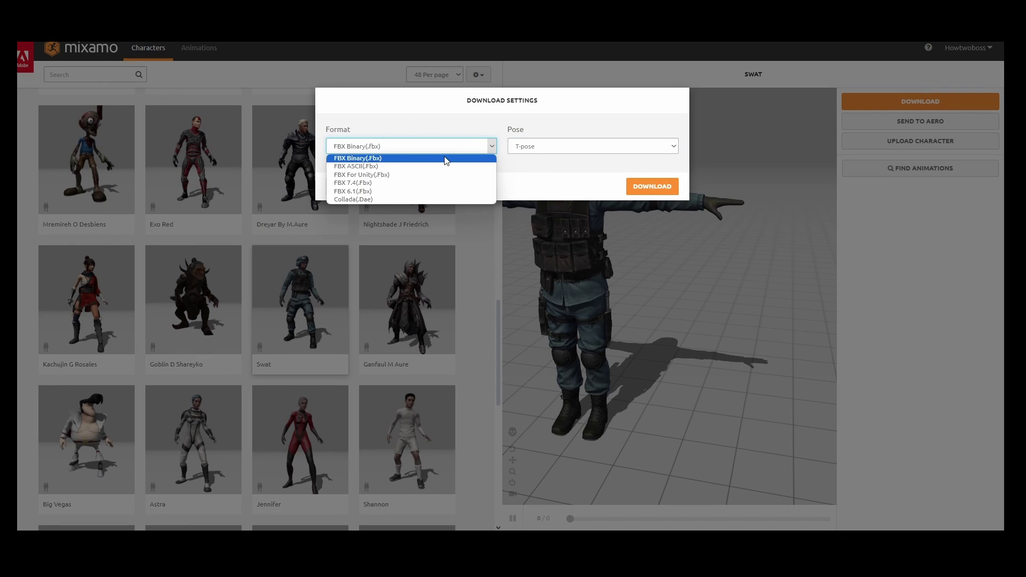
{"action": "left_click", "coordinate": [392, 159]}
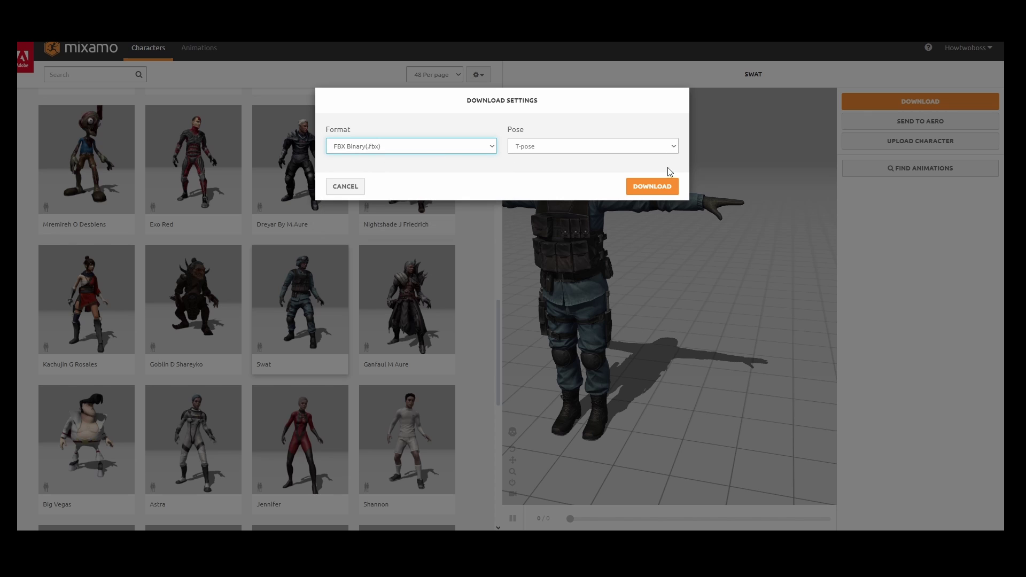
{"action": "left_click", "coordinate": [638, 188]}
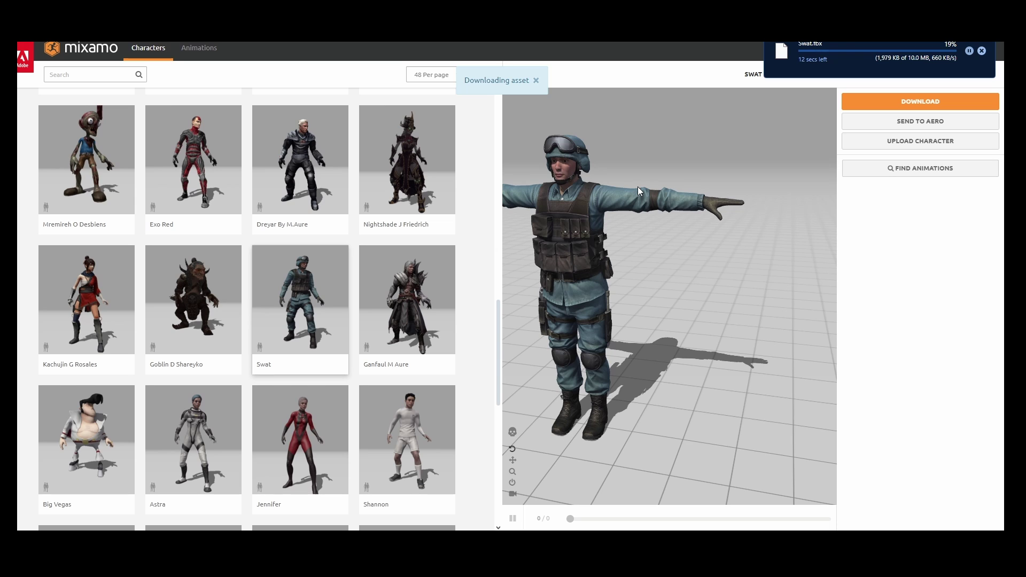
{"action": "left_click_drag", "start_coordinate": [621, 327], "coordinate": [681, 187]}
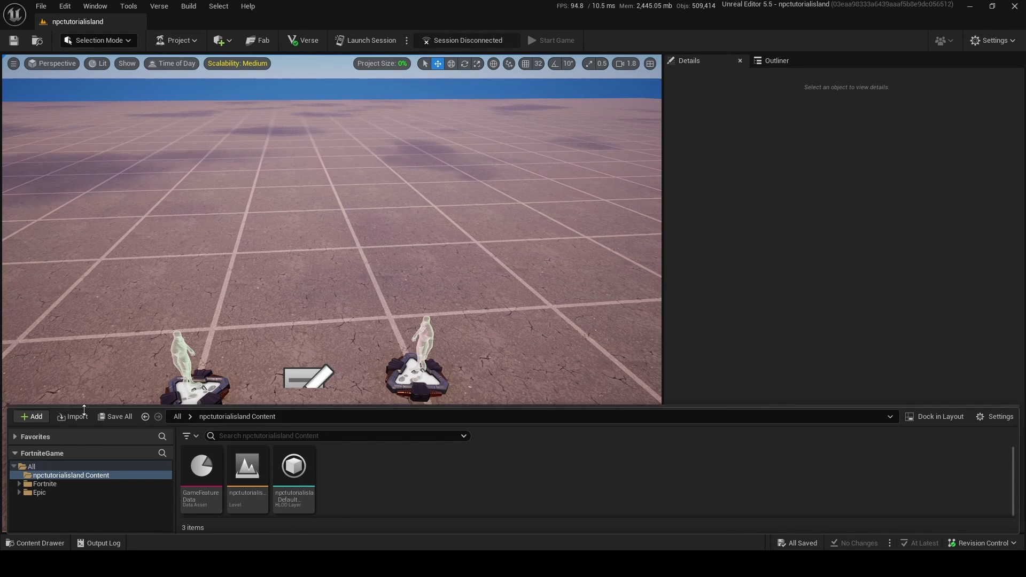
- Switch to Unreal Editor and import all of the Swat FBX as a skeletal mesh into the npctutorialisland Content folder
{"action": "left_click", "coordinate": [74, 416]}
{"action": "scroll", "coordinate": [516, 299], "scroll_direction": "down", "scroll_amount": 10}
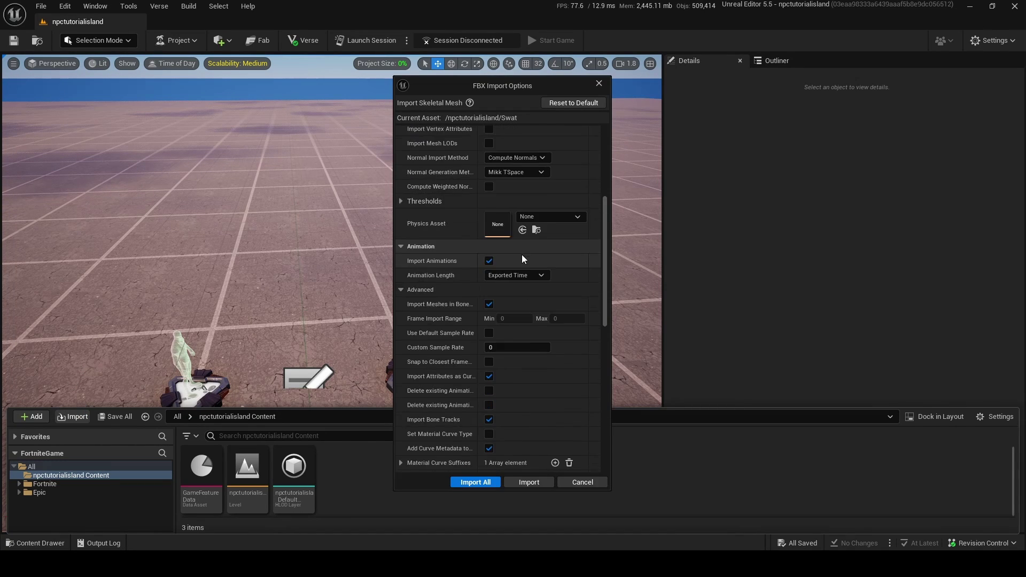
{"action": "scroll", "coordinate": [516, 289], "scroll_direction": "up", "scroll_amount": 10}
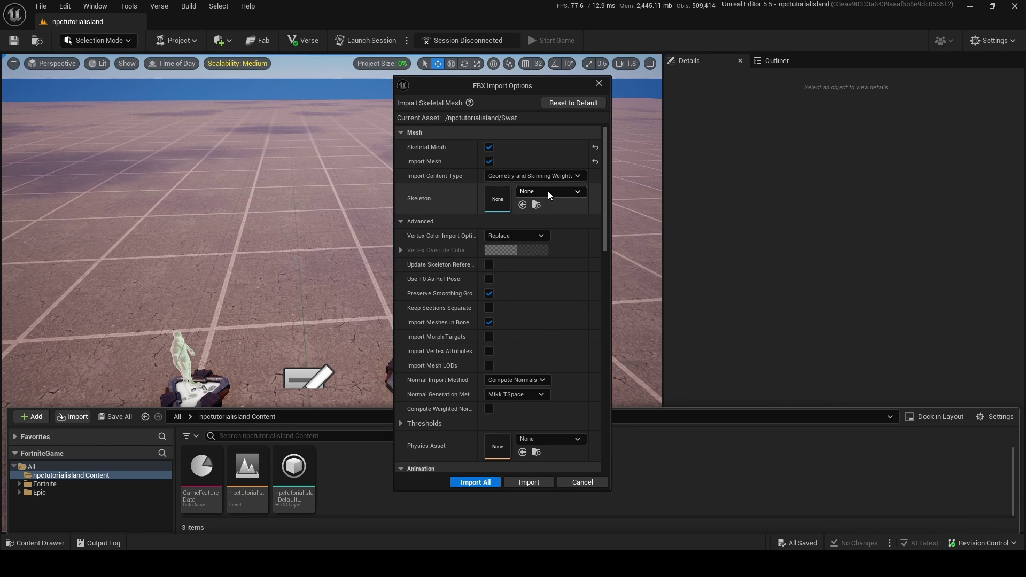
{"action": "scroll", "coordinate": [555, 224], "scroll_direction": "down", "scroll_amount": 8}
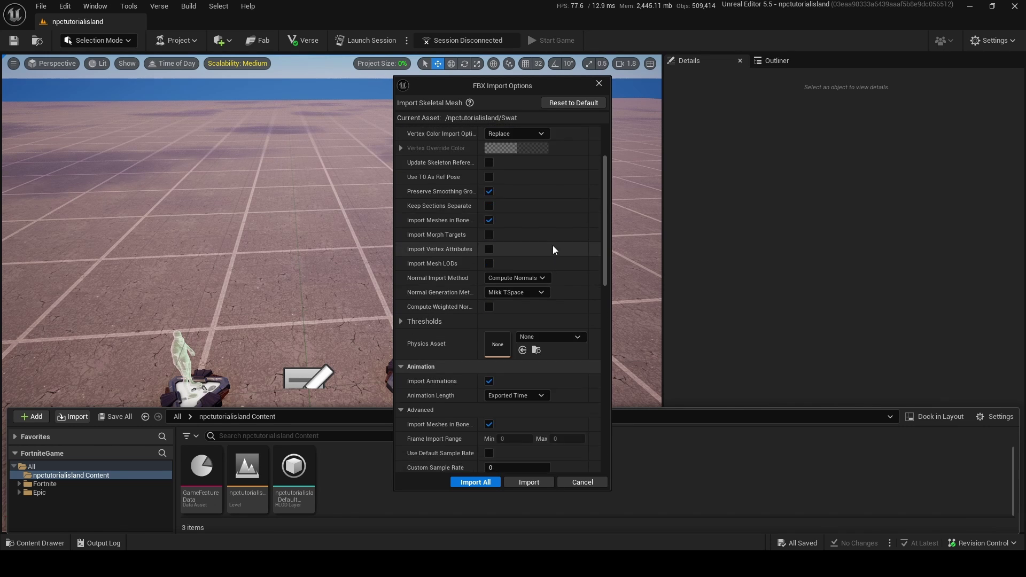
{"action": "left_click", "coordinate": [480, 482]}
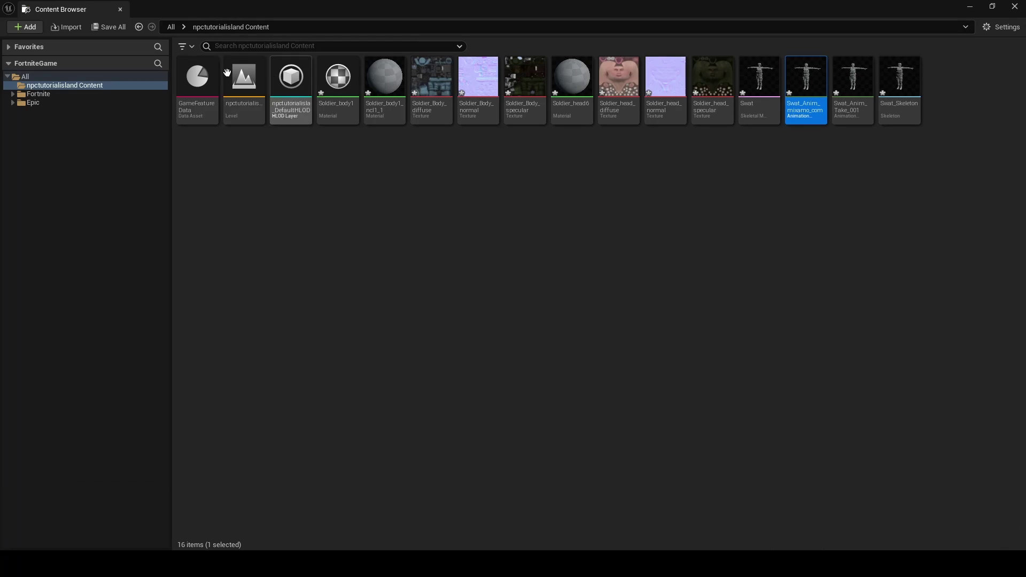
{"action": "left_click", "coordinate": [1015, 6]}
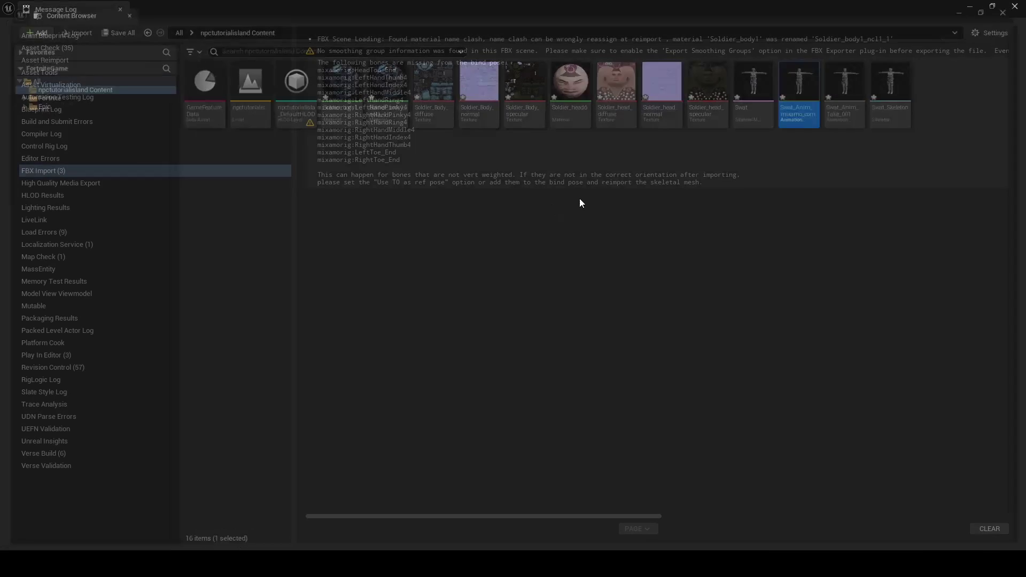
{"action": "left_click", "coordinate": [1015, 6]}
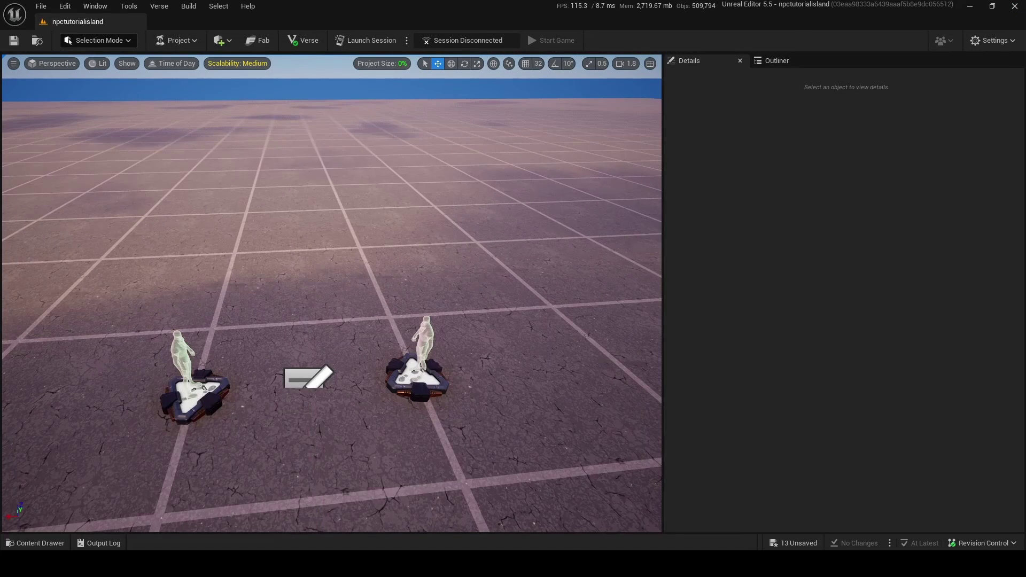
- Place the imported Swat skeletal mesh in the level in front of the player spawn pads
{"action": "left_click_drag", "start_coordinate": [759, 479], "coordinate": [326, 321]}
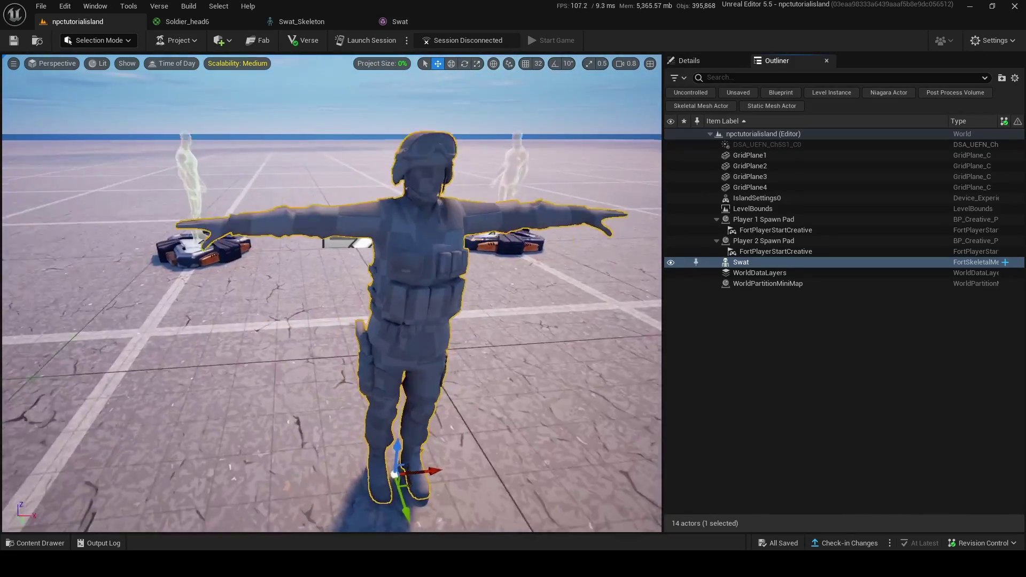
{"action": "right_click_drag", "start_coordinate": [300, 274], "coordinate": [310, 291]}
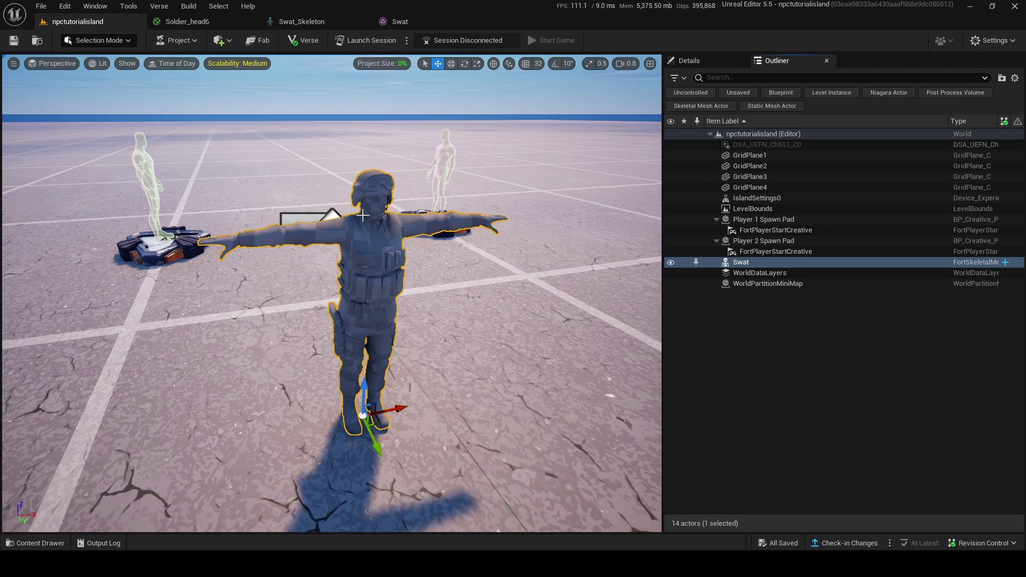
- Open the Swat skeletal mesh asset to examine its bones and material slots, and return to the island level
{"action": "left_click", "coordinate": [54, 545]}
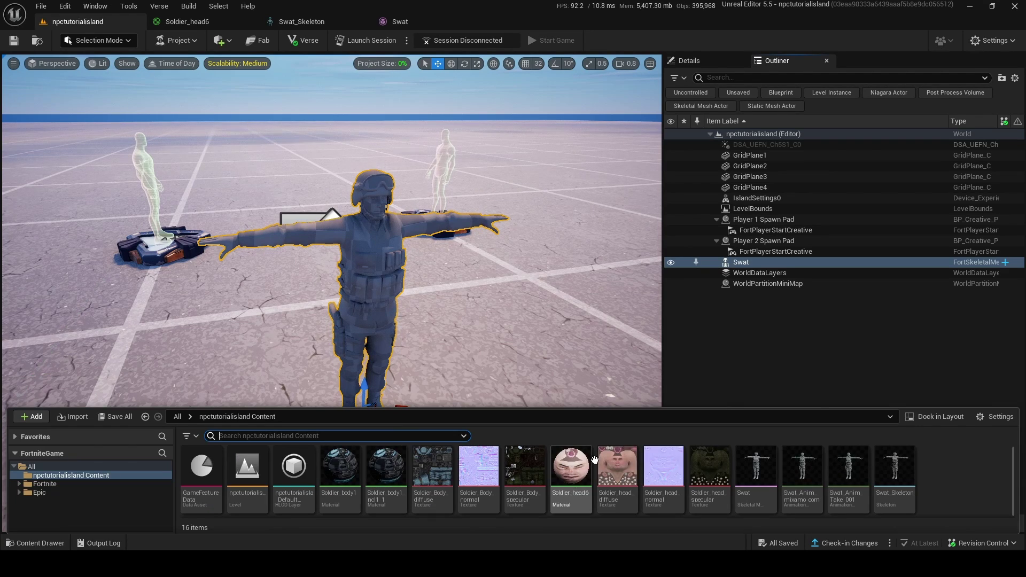
{"action": "double_click", "coordinate": [756, 475]}
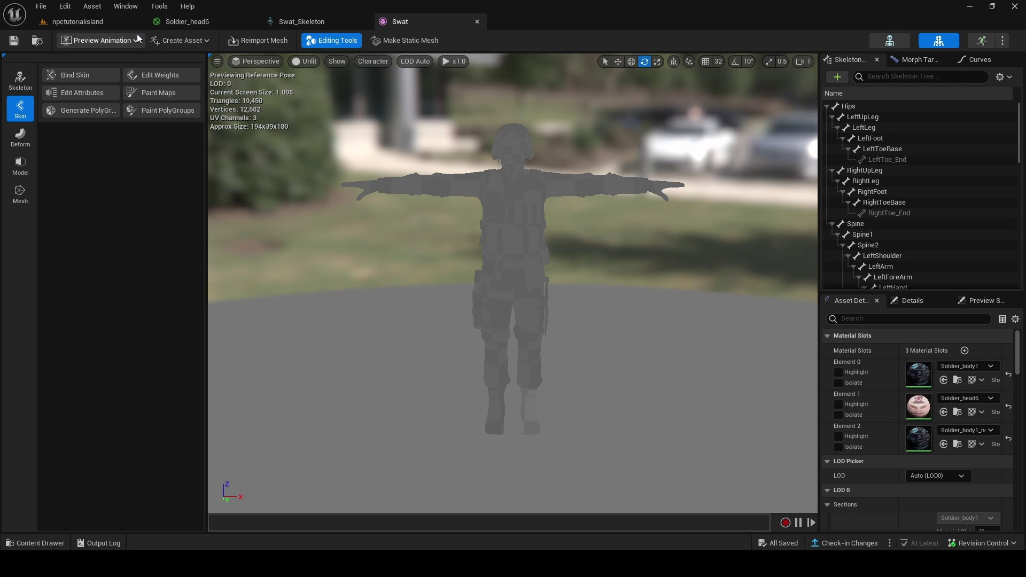
{"action": "left_click", "coordinate": [86, 21]}
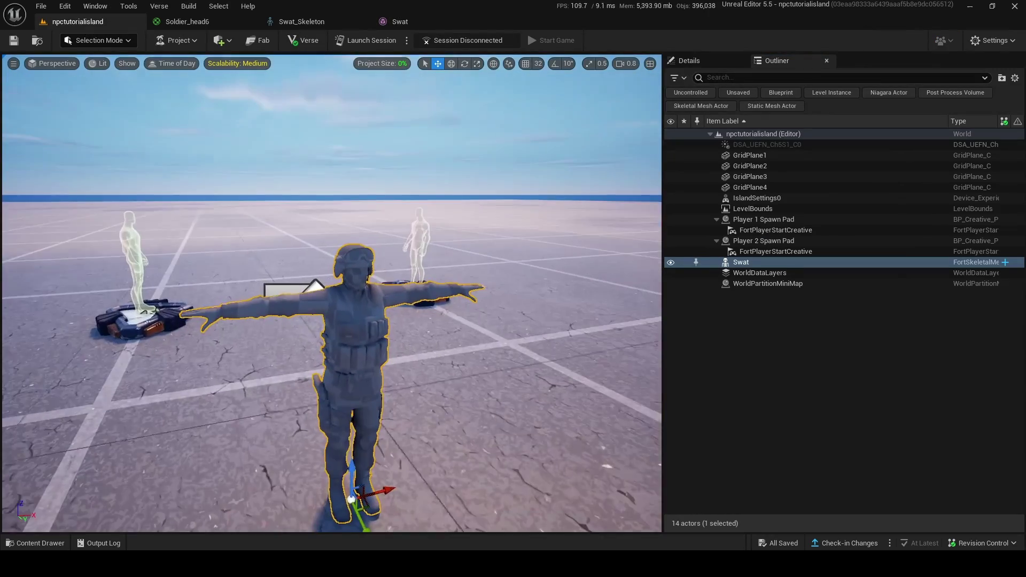
{"action": "mouse_move", "coordinate": [386, 313]}
{"action": "right_mouse_down"}
{"action": "mouse_move", "coordinate": [371, 312]}
{"action": "mouse_move", "coordinate": [404, 316]}
{"action": "right_mouse_up"}
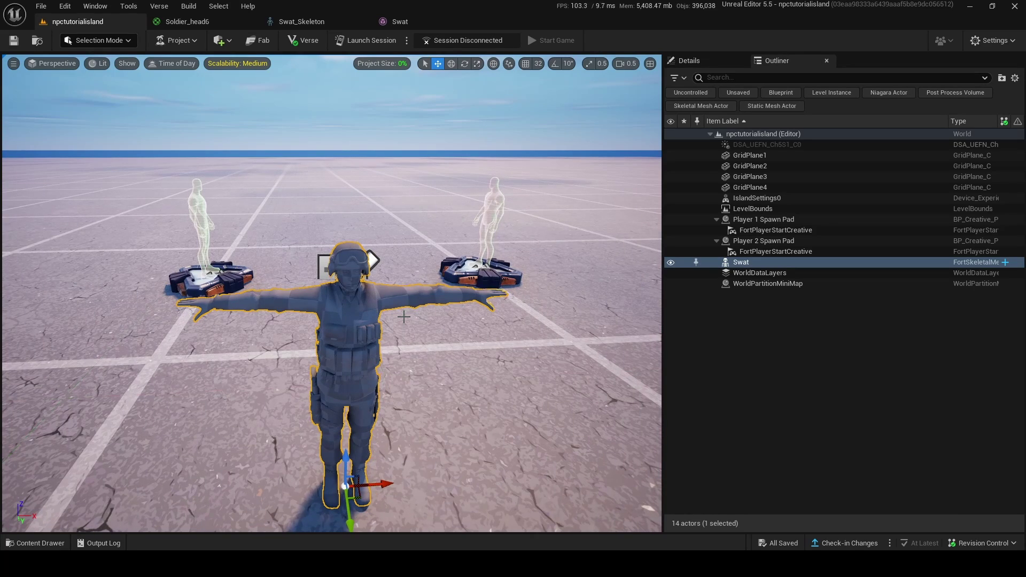
- Create a folder named ik in npctutorialisland Content and add an IK Retargeter named Swatguy inside it
{"action": "left_click", "coordinate": [34, 543]}
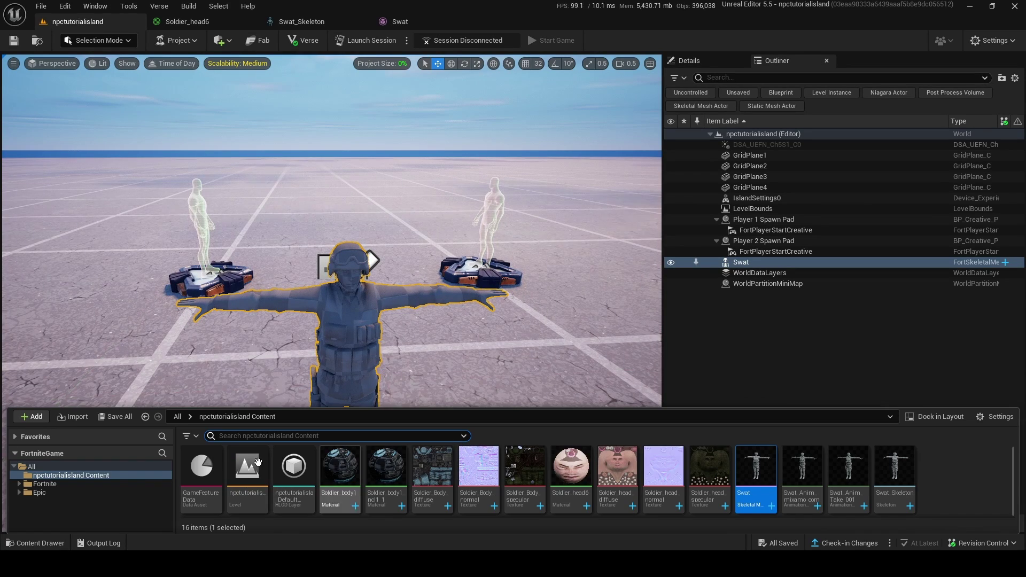
{"action": "right_click", "coordinate": [935, 485]}
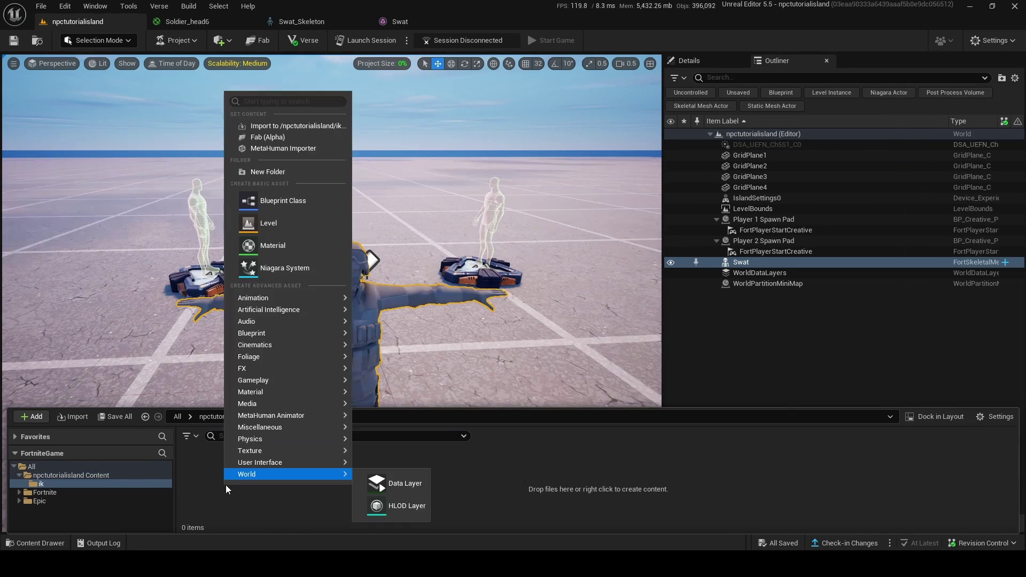
{"action": "mouse_move", "coordinate": [254, 304]}
{"action": "mouse_move", "coordinate": [389, 316]}
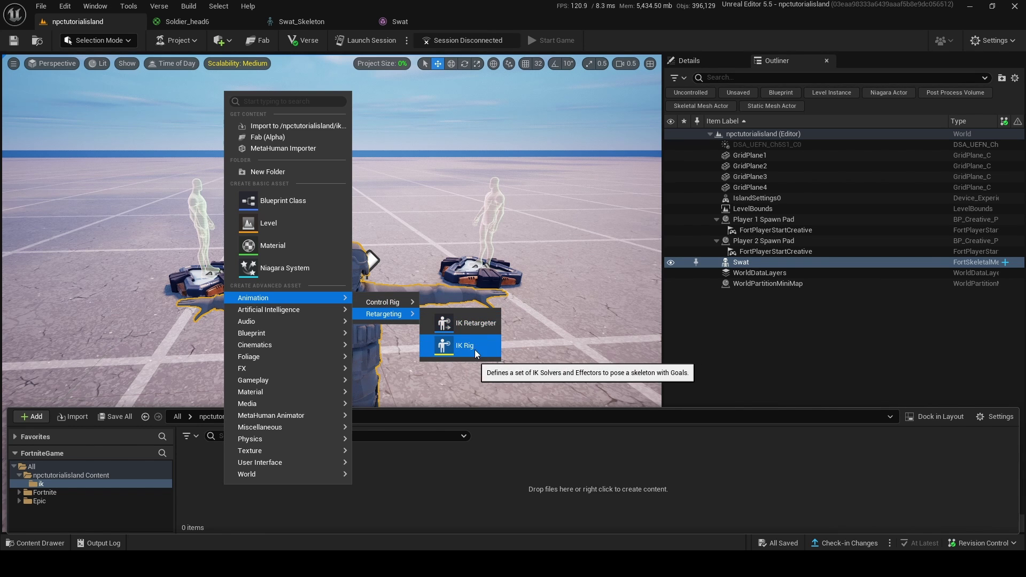
{"action": "left_click", "coordinate": [469, 323]}
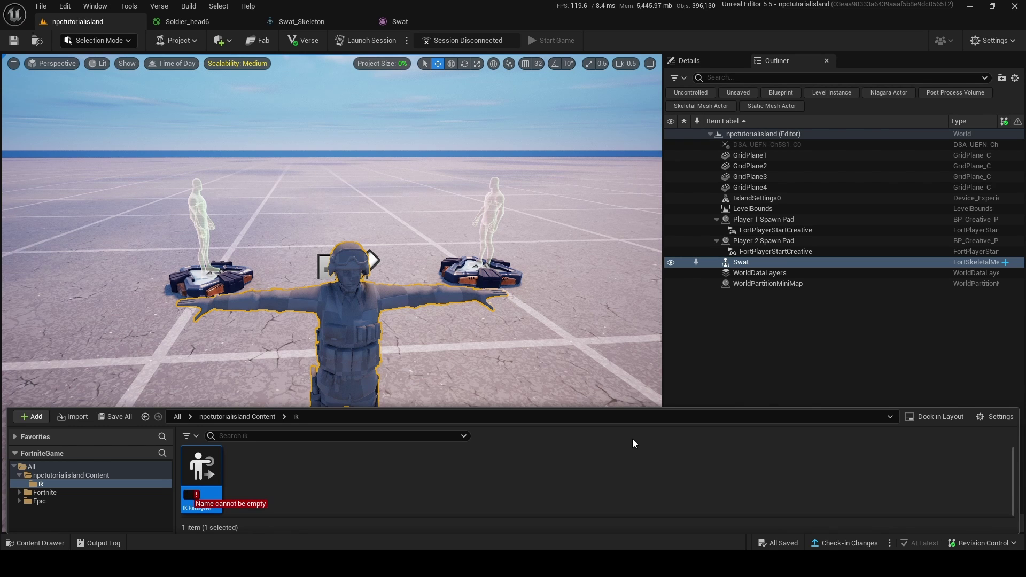
{"action": "type", "text": "Swatguy"}
{"action": "key", "text": "Return"}
- Create an IK Rig named SwatguyIkrig in the ik folder
{"action": "right_click", "coordinate": [334, 475]}
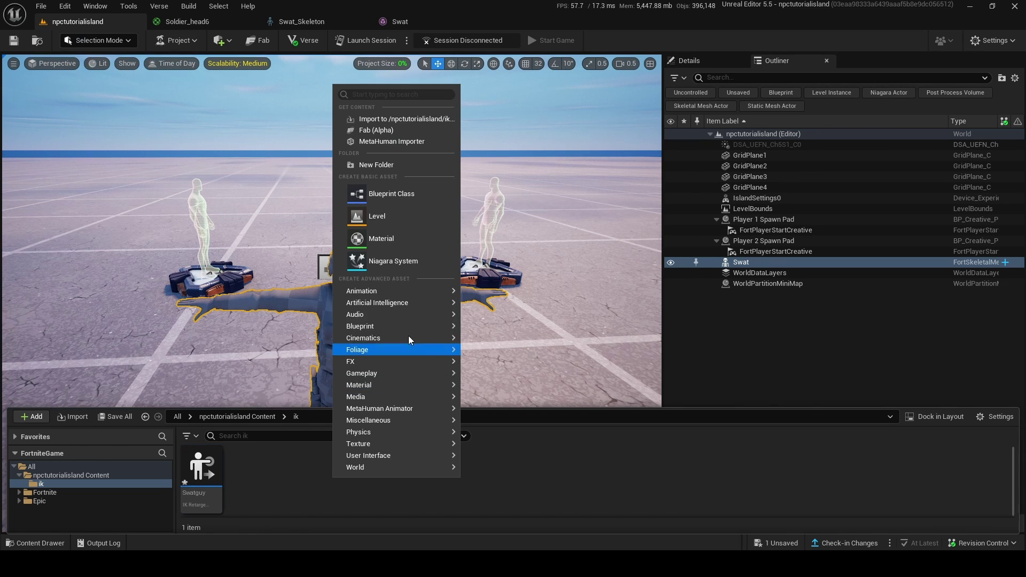
{"action": "mouse_move", "coordinate": [406, 291]}
{"action": "mouse_move", "coordinate": [502, 296]}
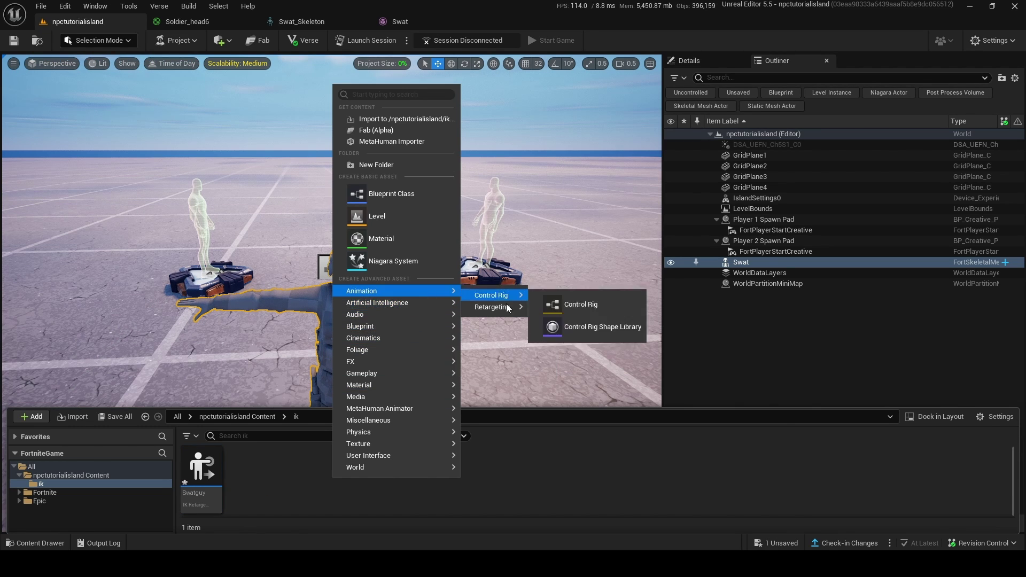
{"action": "left_click", "coordinate": [566, 316]}
{"action": "type", "text": "Sw"}
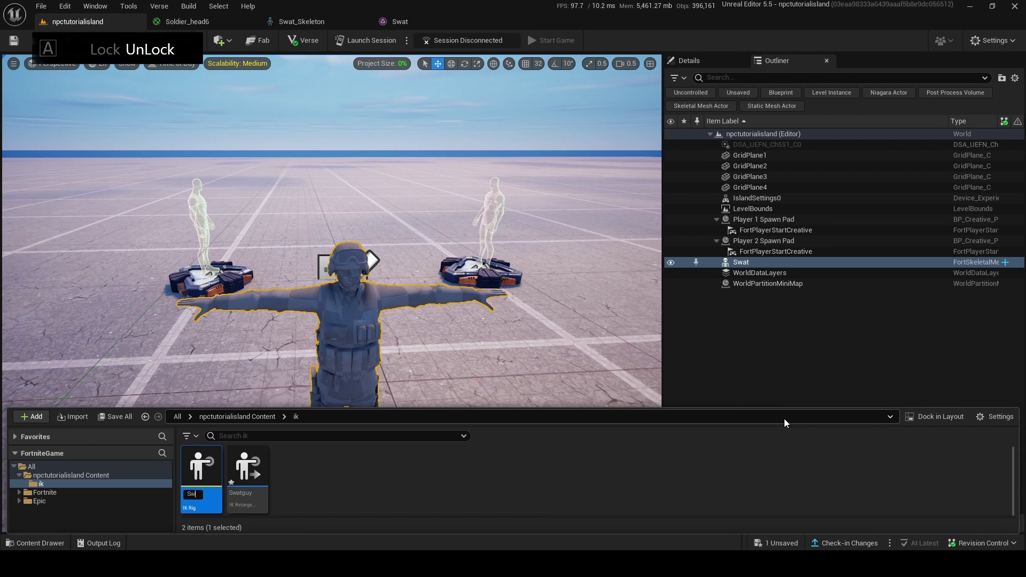
- Create a second IK Rig named FortManniquienIkrig in the ik folder
{"action": "right_click", "coordinate": [317, 480]}
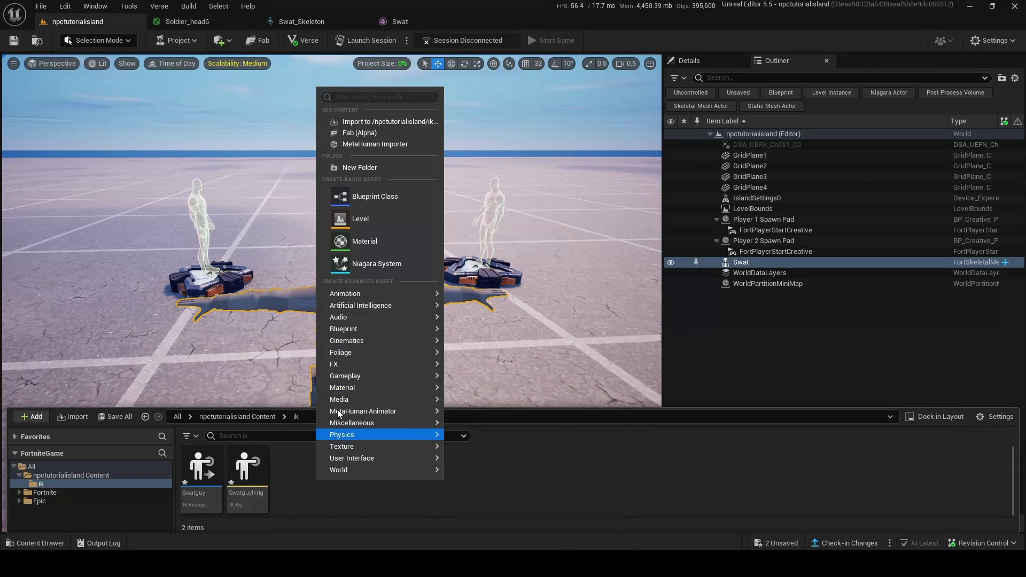
{"action": "mouse_move", "coordinate": [345, 291]}
{"action": "mouse_move", "coordinate": [481, 307]}
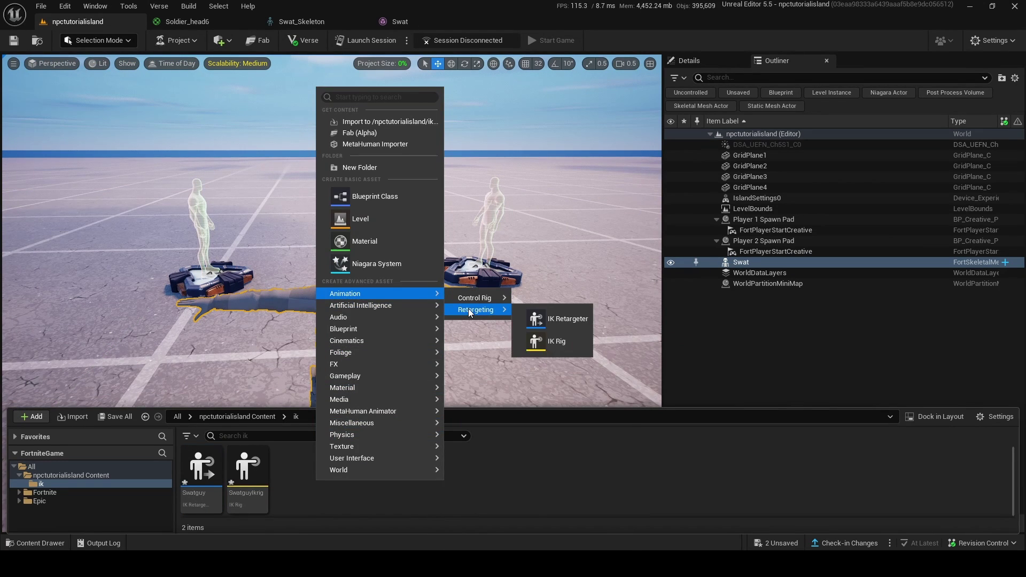
{"action": "left_click", "coordinate": [561, 341]}
{"action": "type", "text": "FortMann"}
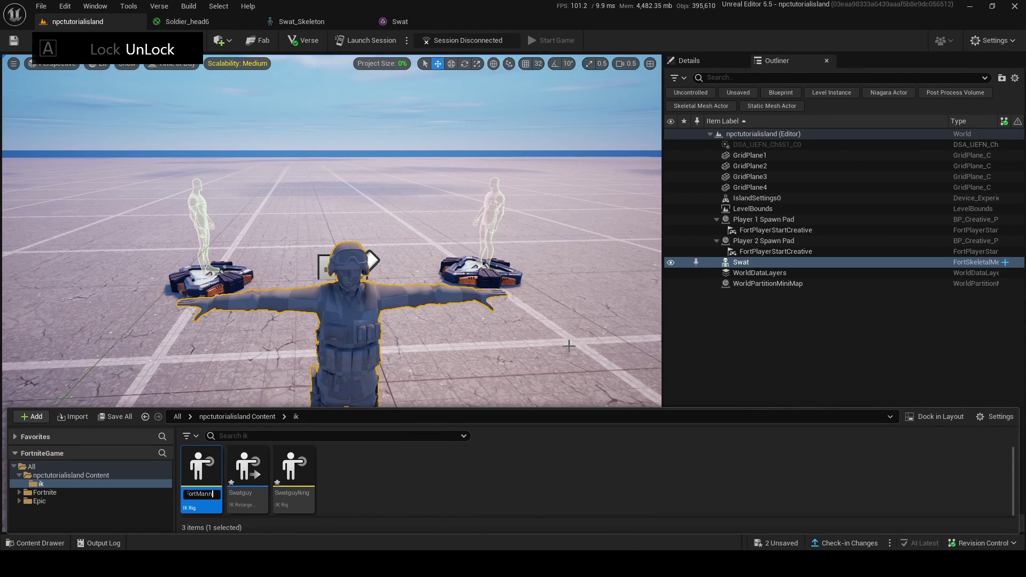
{"action": "type", "text": "Ikrig"}
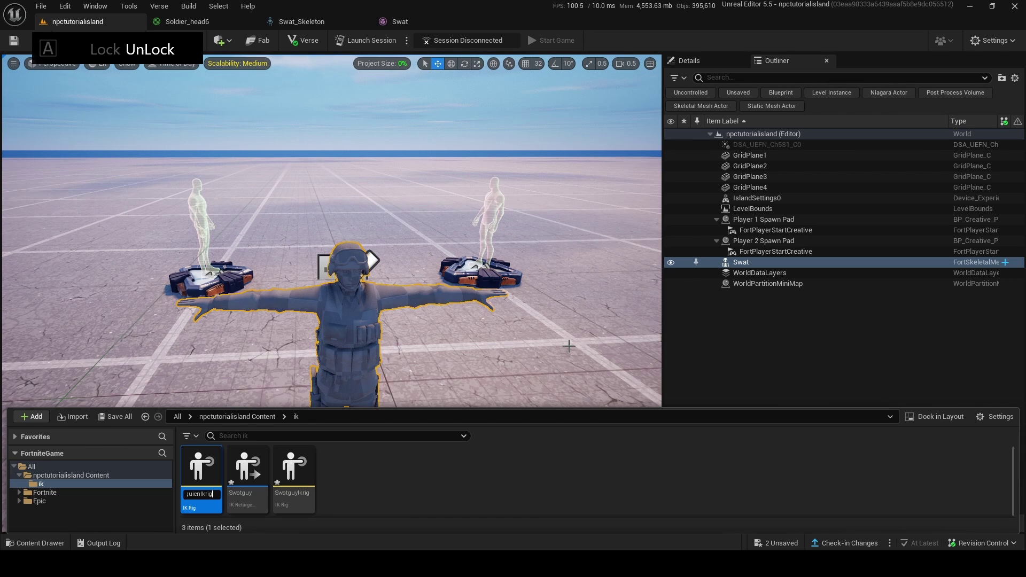
{"action": "key", "text": "Return"}
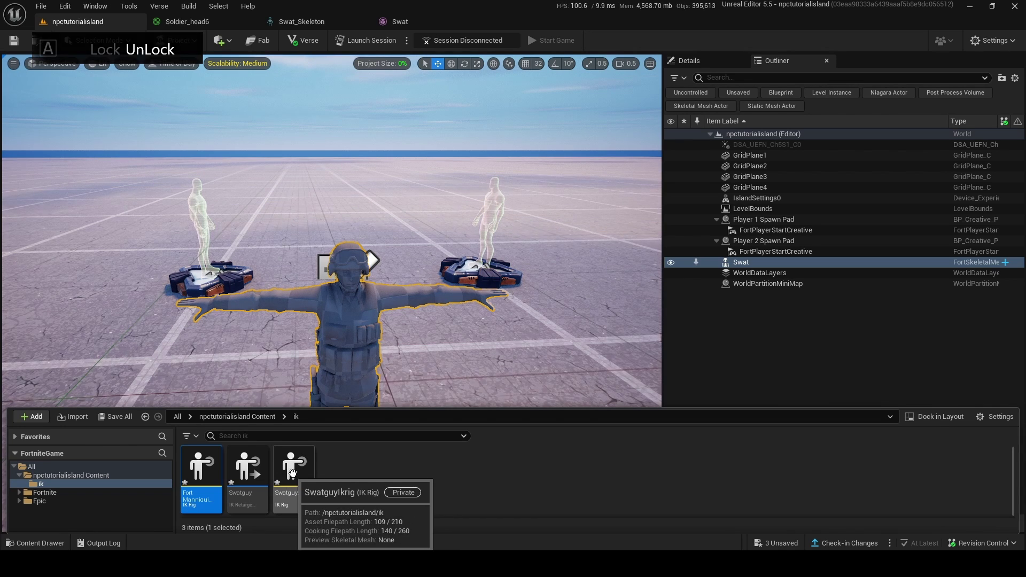
- Open SwatguyIkrig and set its preview skeletal mesh to Swat
{"action": "double_click", "coordinate": [293, 468]}
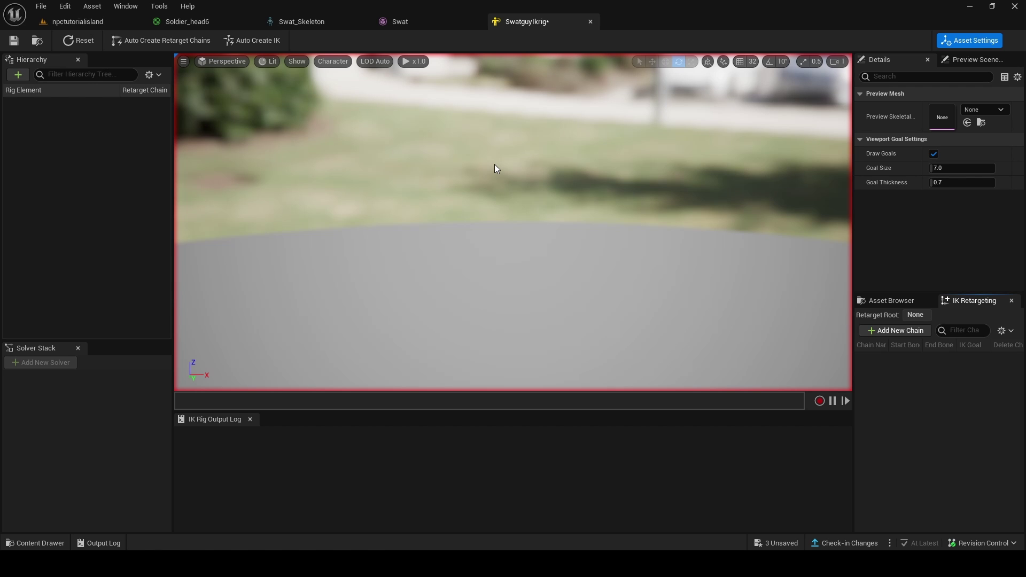
{"action": "left_click", "coordinate": [978, 110]}
{"action": "scroll", "coordinate": [943, 293], "scroll_direction": "down", "scroll_amount": 2}
{"action": "left_click", "coordinate": [941, 270]}
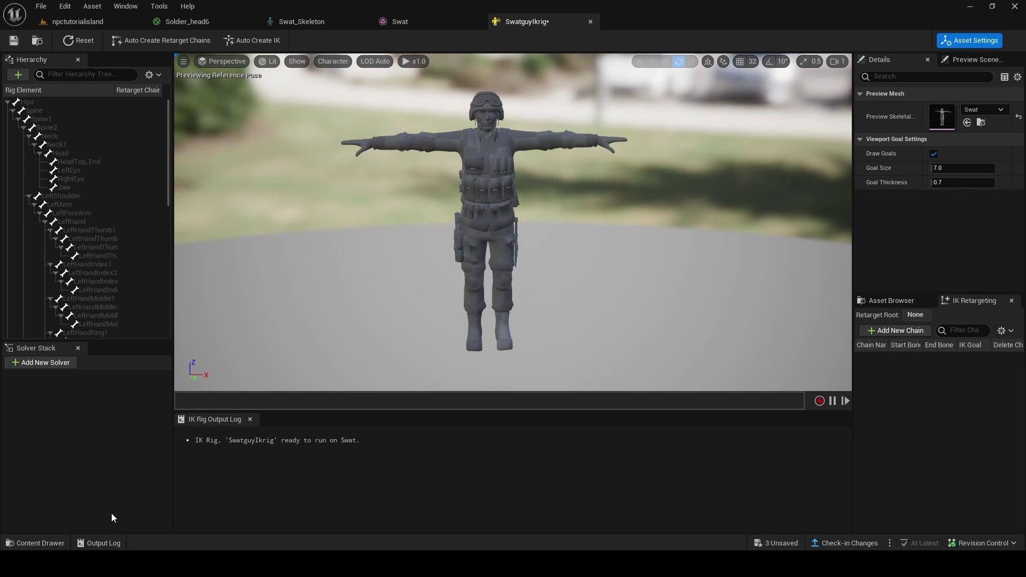
- Open FortManniquienIkrig and set its preview skeletal mesh to FN Mannequin
{"action": "key", "text": "ctrl+space"}
{"action": "double_click", "coordinate": [202, 453]}
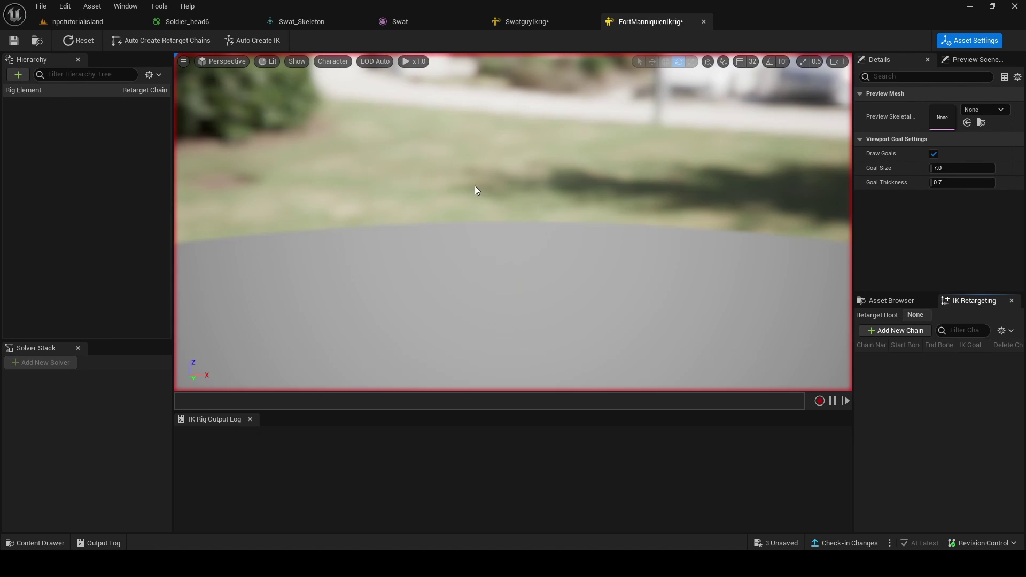
{"action": "left_click", "coordinate": [987, 110]}
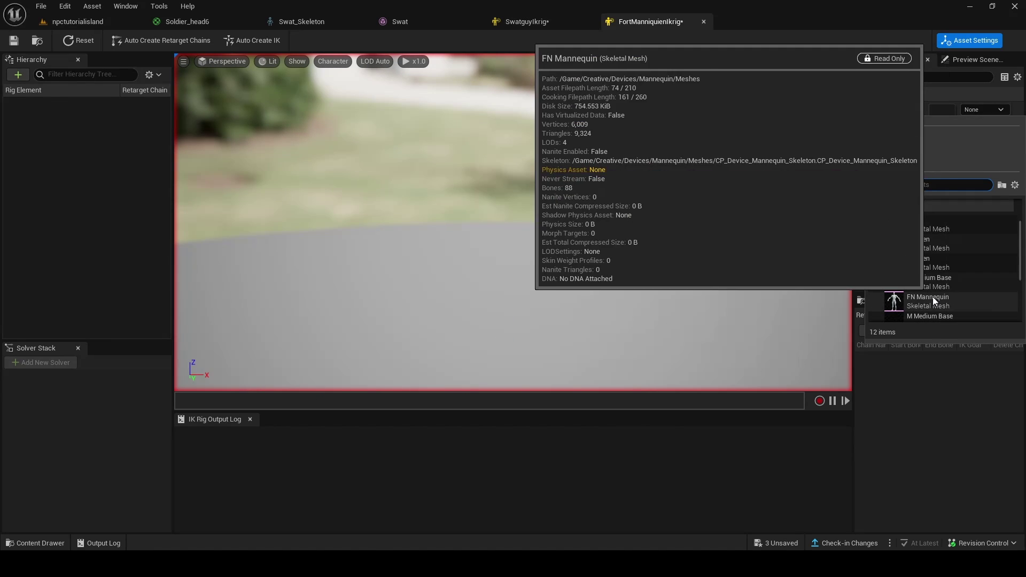
{"action": "left_click", "coordinate": [932, 297]}
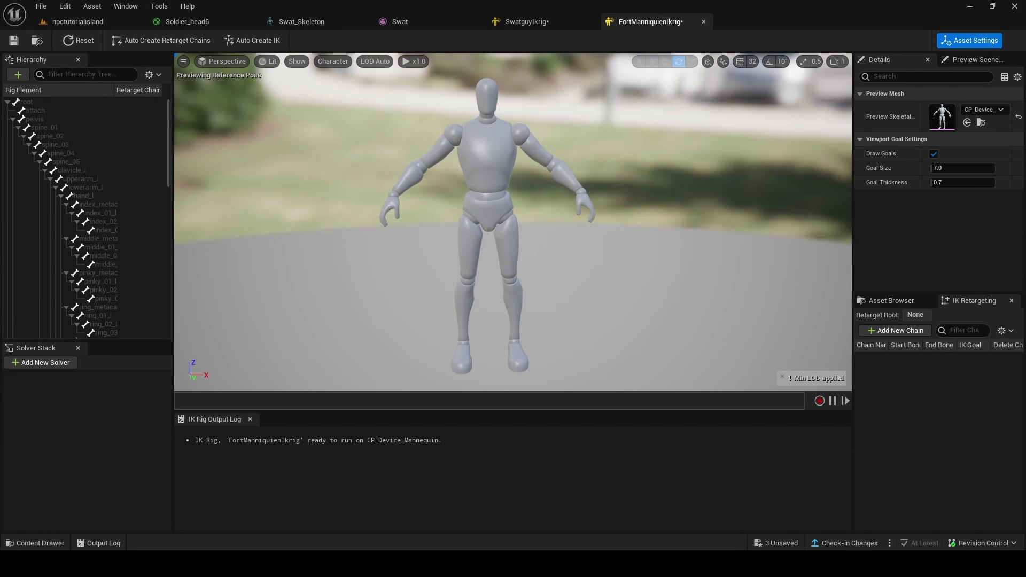
- Compare the reference poses and bone hierarchies of the SwatguyIkrig and FortManniquienIkrig rigs
{"action": "left_click", "coordinate": [565, 19]}
{"action": "left_click", "coordinate": [646, 21]}
{"action": "left_click", "coordinate": [566, 18]}
{"action": "left_click", "coordinate": [647, 21]}
{"action": "left_click", "coordinate": [564, 22]}
{"action": "left_click", "coordinate": [651, 20]}
- Auto-create the retarget chains and full-body IK for SwatguyIkrig and for FortManniquienIkrig
{"action": "left_click", "coordinate": [555, 21]}
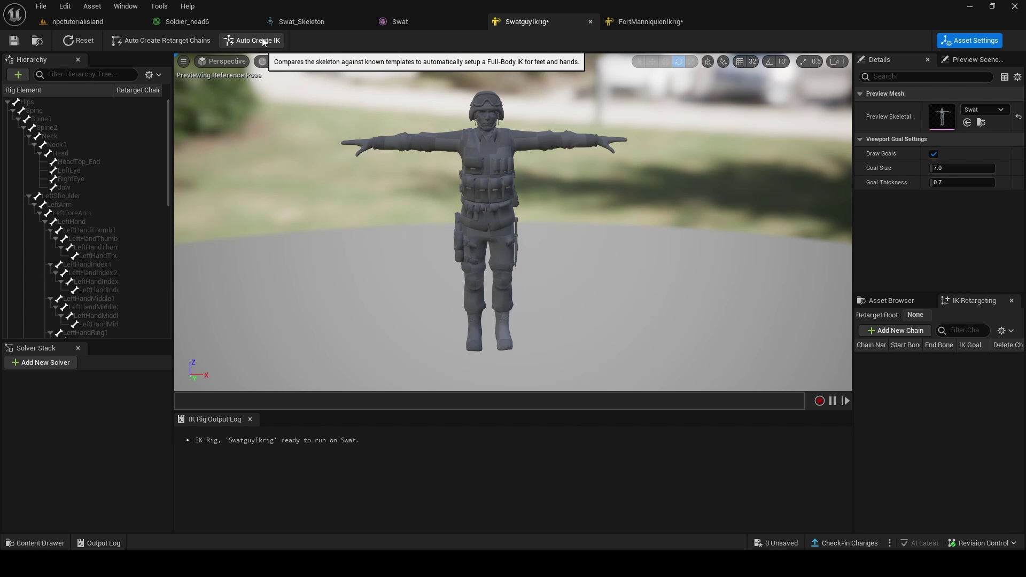
{"action": "left_click", "coordinate": [146, 43]}
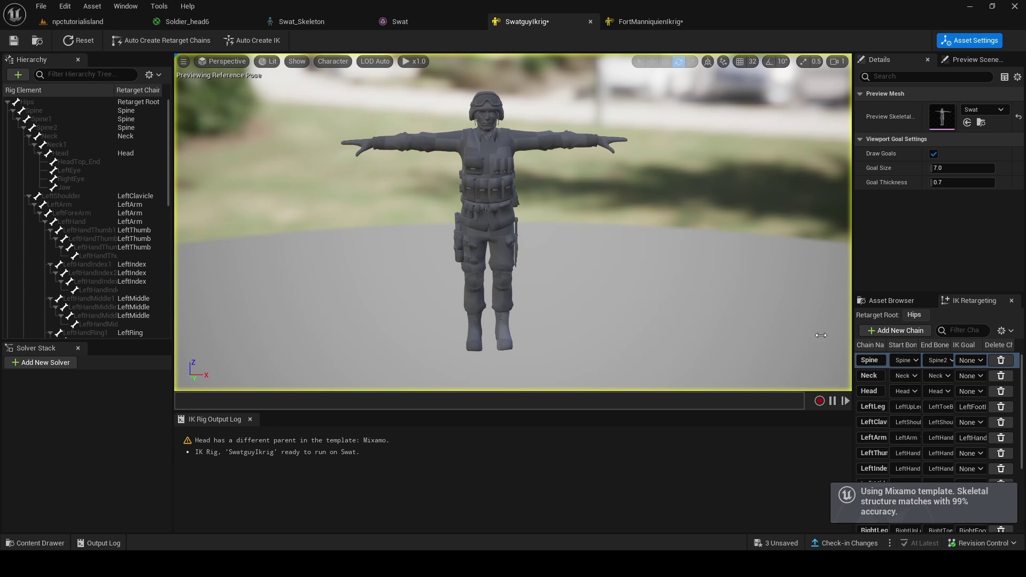
{"action": "left_click", "coordinate": [250, 40]}
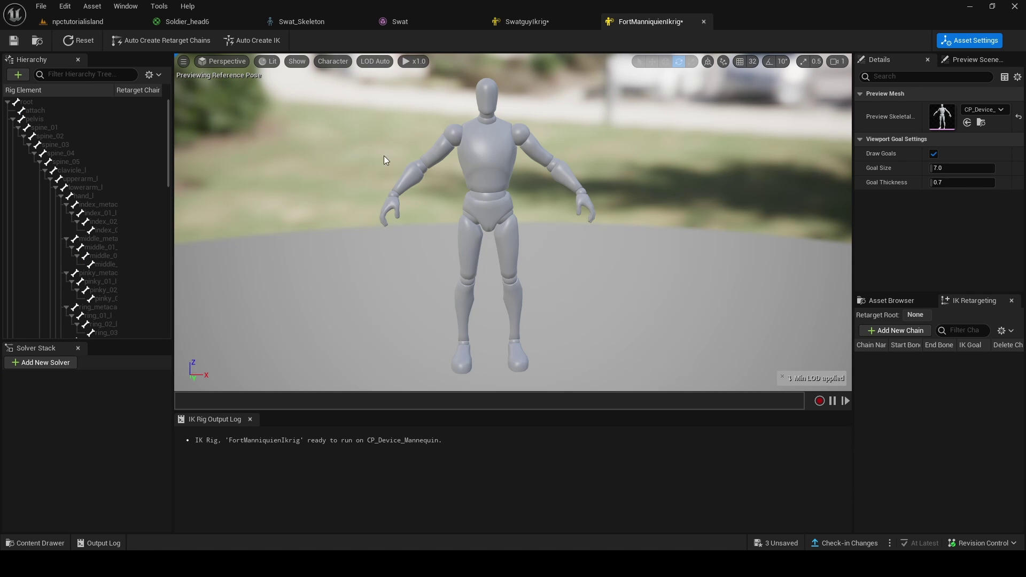
{"action": "left_click", "coordinate": [146, 37]}
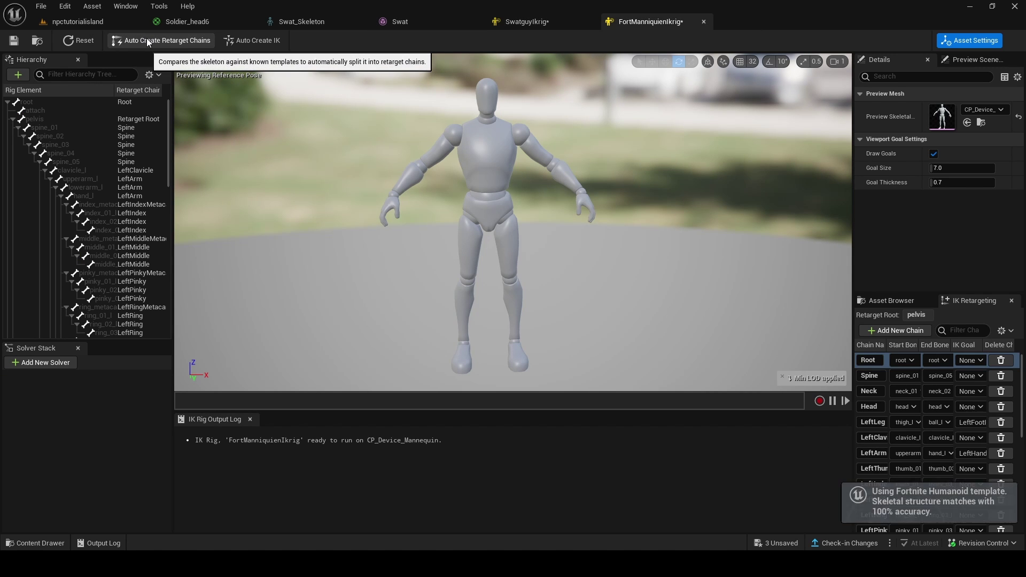
{"action": "left_click", "coordinate": [269, 37]}
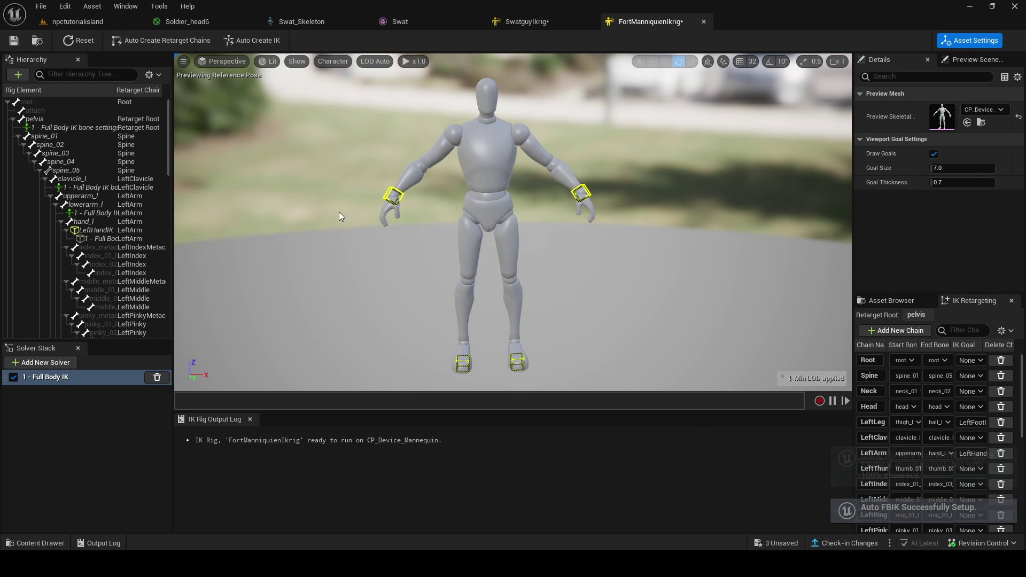
- Open the Swatguy retargeter and set FortManniquienIkrig as its source IK rig and SwatguyIkrig as its target
{"action": "left_click", "coordinate": [35, 543]}
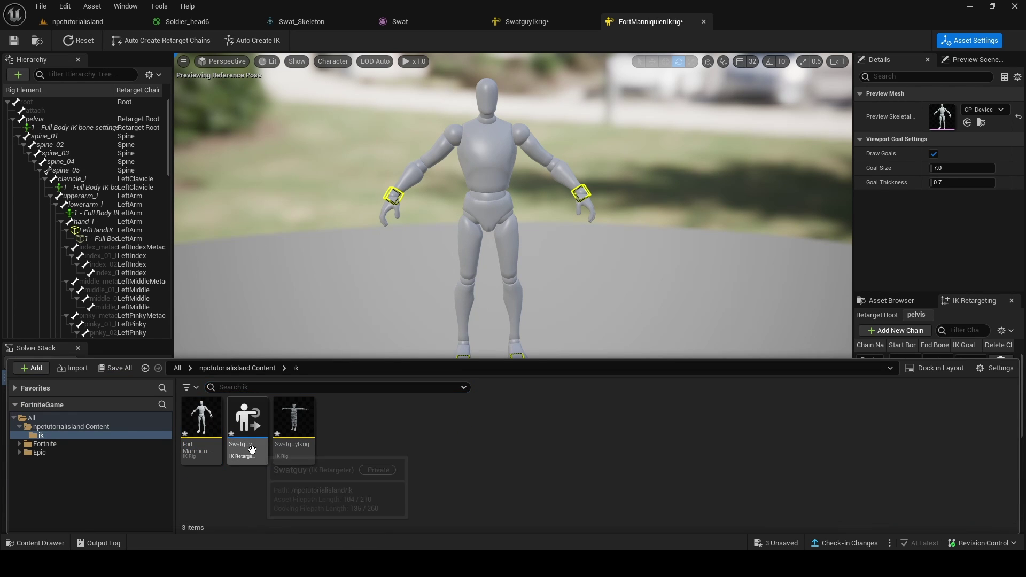
{"action": "double_click", "coordinate": [247, 422]}
{"action": "left_click", "coordinate": [978, 110]}
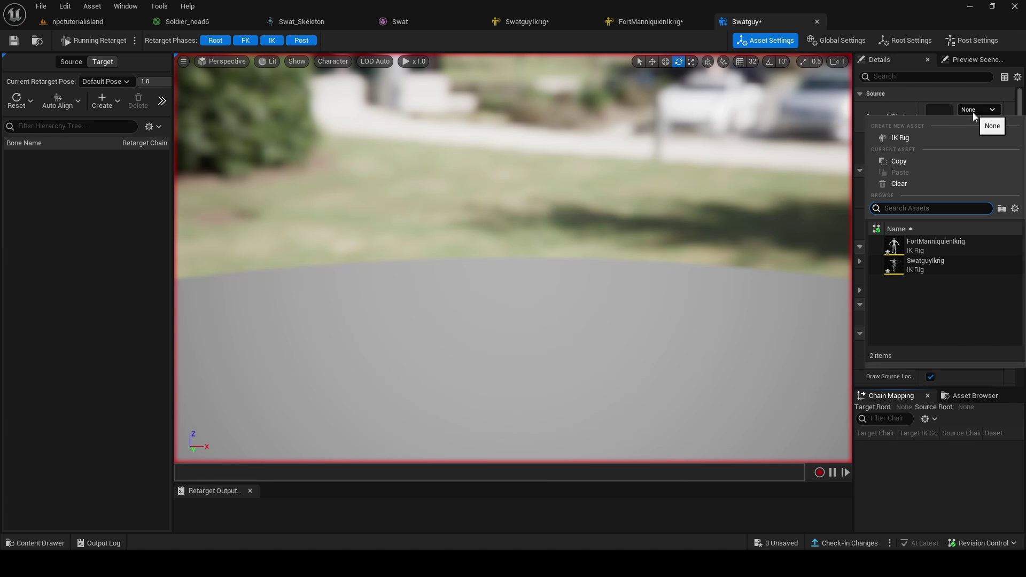
{"action": "left_click", "coordinate": [929, 244]}
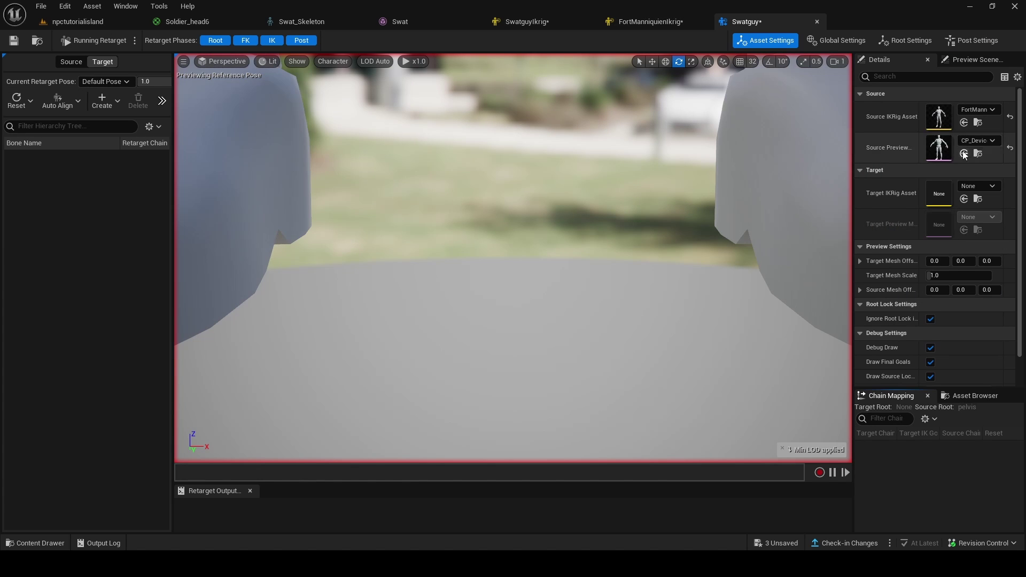
{"action": "left_click", "coordinate": [970, 185]}
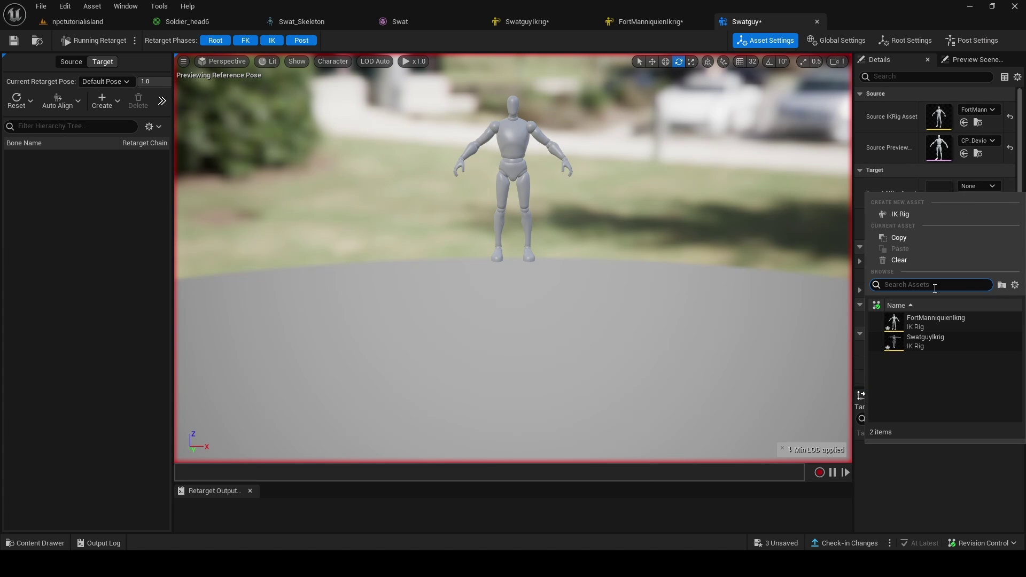
{"action": "left_click", "coordinate": [921, 341]}
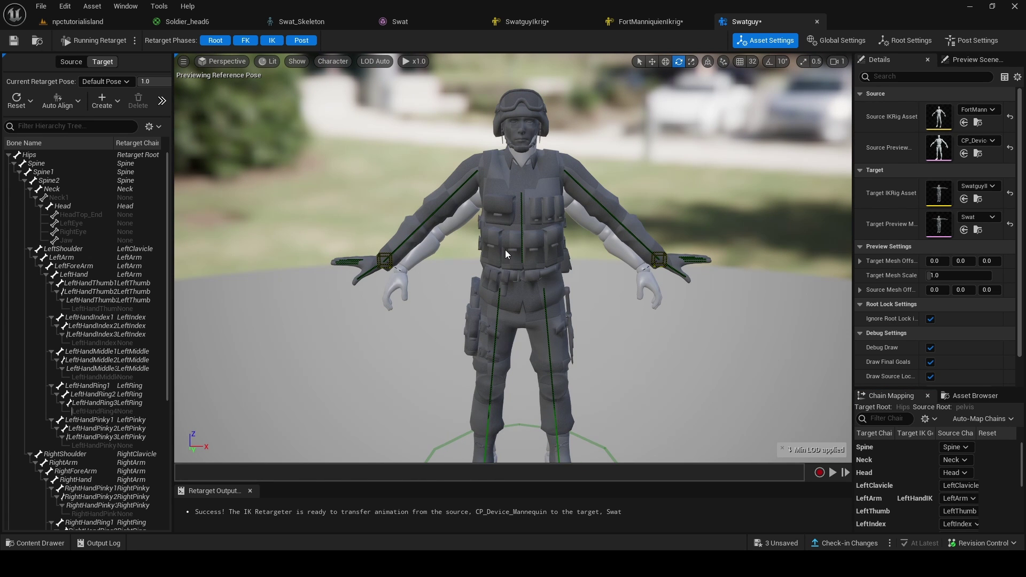
- Switch the Swatguy retargeter from running the retarget to editing the target's retarget pose
{"action": "mouse_move", "coordinate": [584, 342]}
{"action": "left_mouse_down"}
{"action": "mouse_move", "coordinate": [584, 377]}
{"action": "mouse_move", "coordinate": [595, 356]}
{"action": "left_mouse_up"}
{"action": "right_click_drag", "start_coordinate": [565, 355], "coordinate": [561, 329]}
{"action": "scroll", "coordinate": [566, 355], "scroll_direction": "down", "scroll_amount": 1}
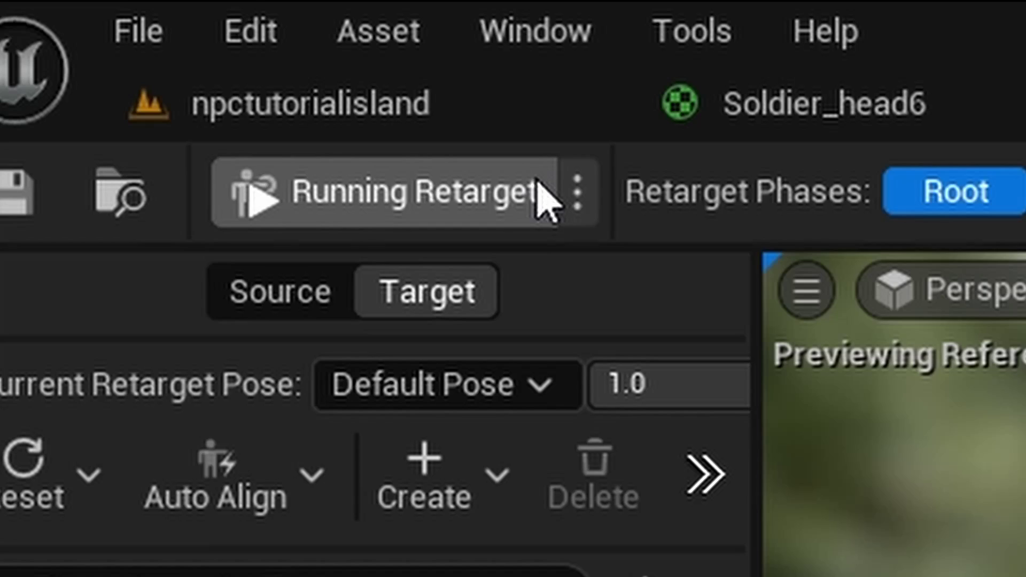
{"action": "left_click", "coordinate": [508, 197]}
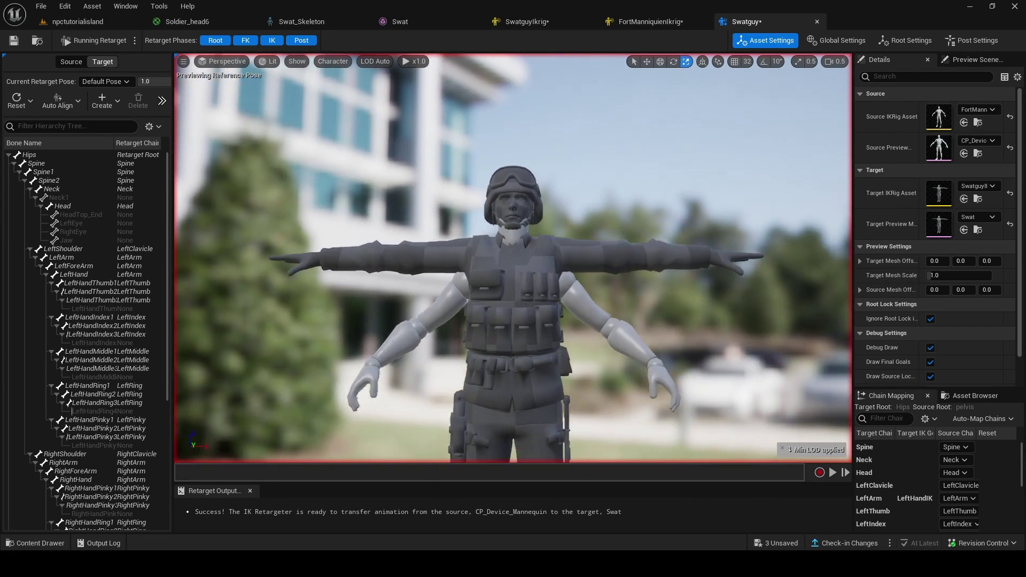
{"action": "right_click_drag", "start_coordinate": [513, 278], "coordinate": [465, 280]}
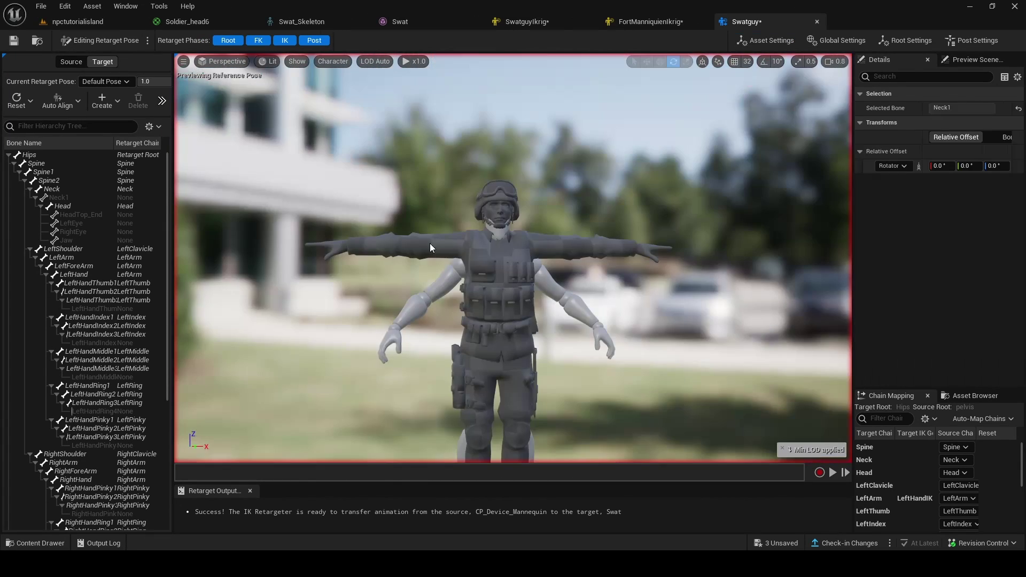
{"action": "right_click_drag", "start_coordinate": [456, 262], "coordinate": [495, 245]}
{"action": "scroll", "coordinate": [489, 262], "scroll_direction": "down", "scroll_amount": 2}
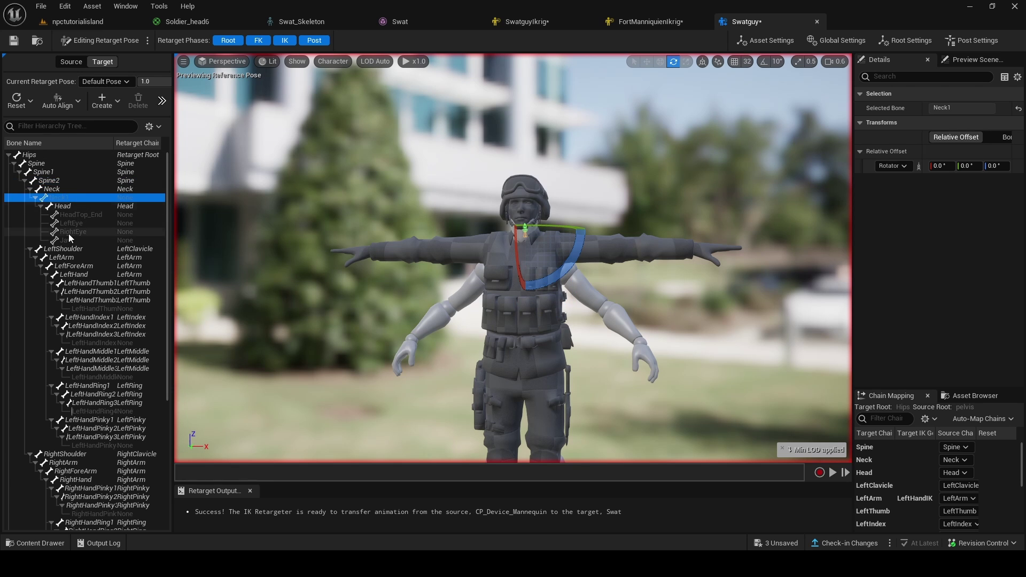
- Rotate the target's LeftShoulder and RightShoulder bones about 42° each to lower the Swat's arms onto the mannequin's arms
{"action": "key", "text": "w"}
{"action": "right_click_drag", "start_coordinate": [467, 258], "coordinate": [422, 259]}
{"action": "key", "text": "w"}
{"action": "key", "text": "d"}
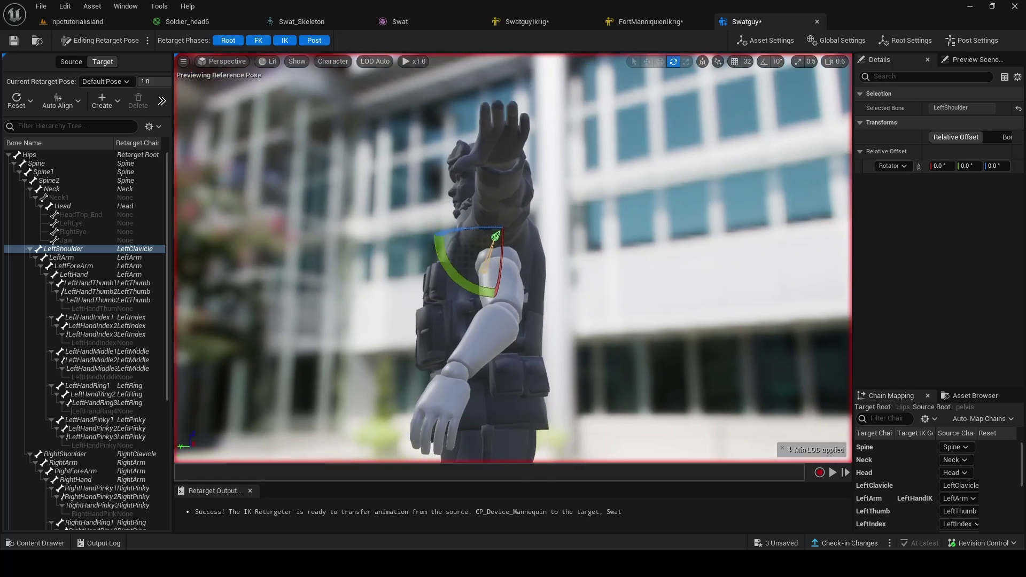
{"action": "left_click_drag", "start_coordinate": [480, 235], "coordinate": [609, 252], "text": "alt"}
{"action": "left_click_drag", "start_coordinate": [497, 234], "coordinate": [479, 211]}
{"action": "left_click_drag", "start_coordinate": [548, 251], "coordinate": [565, 244]}
{"action": "scroll", "coordinate": [463, 223], "scroll_direction": "down", "scroll_amount": 4}
{"action": "middle_click_drag", "start_coordinate": [464, 223], "coordinate": [505, 309]}
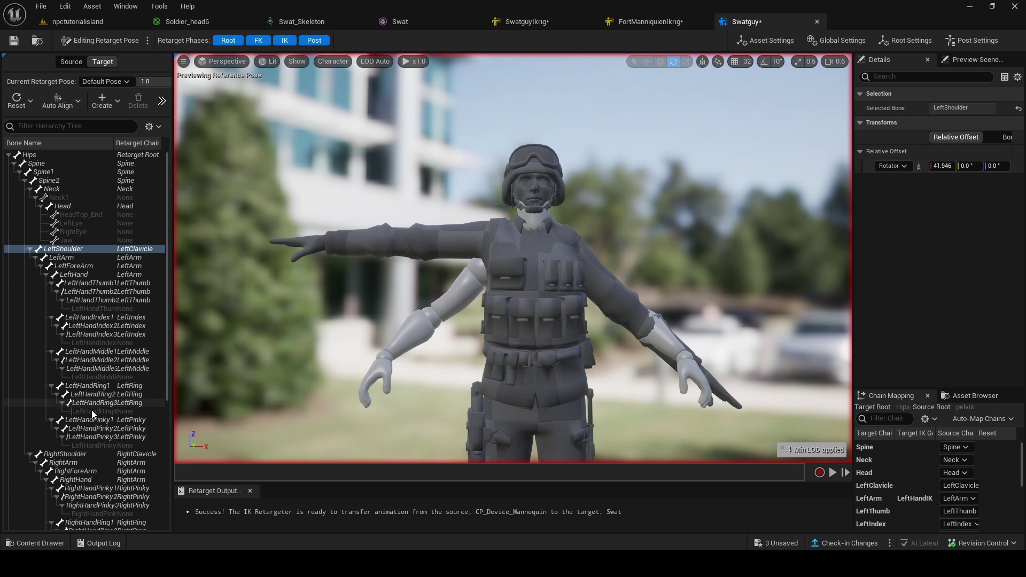
{"action": "left_click_drag", "start_coordinate": [556, 294], "coordinate": [522, 302]}
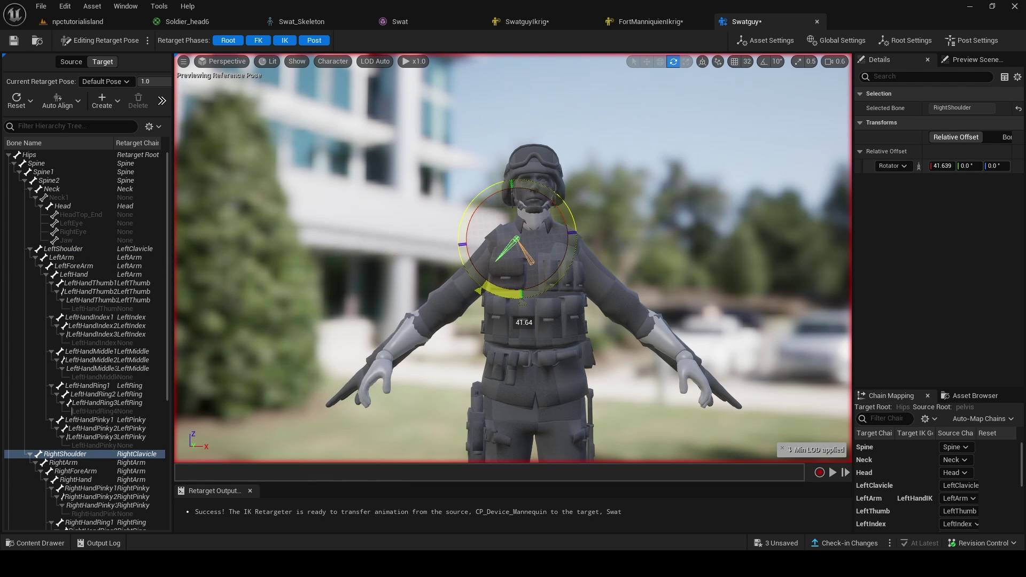
{"action": "right_click_drag", "start_coordinate": [513, 257], "coordinate": [446, 255]}
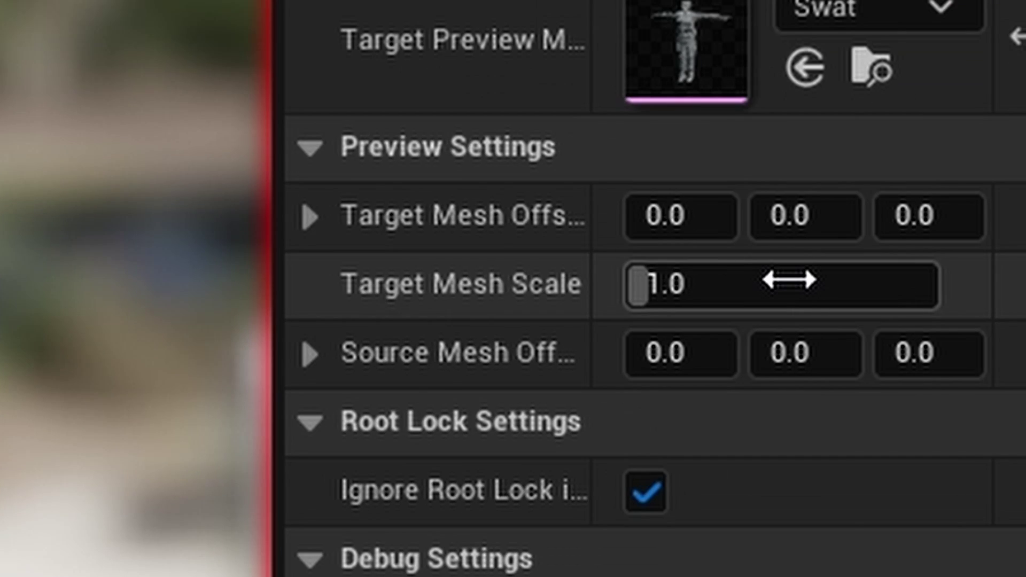
- Set the target mesh scale of the Swatguy retargeter to about 0.96 so the Swat overlaps the mannequin
{"action": "left_click_drag", "start_coordinate": [956, 274], "coordinate": [932, 274]}
{"action": "right_click_drag", "start_coordinate": [513, 257], "coordinate": [486, 208]}
{"action": "left_click", "coordinate": [77, 41]}
{"action": "left_click_drag", "start_coordinate": [965, 274], "coordinate": [968, 274]}
{"action": "right_click_drag", "start_coordinate": [472, 292], "coordinate": [366, 276]}
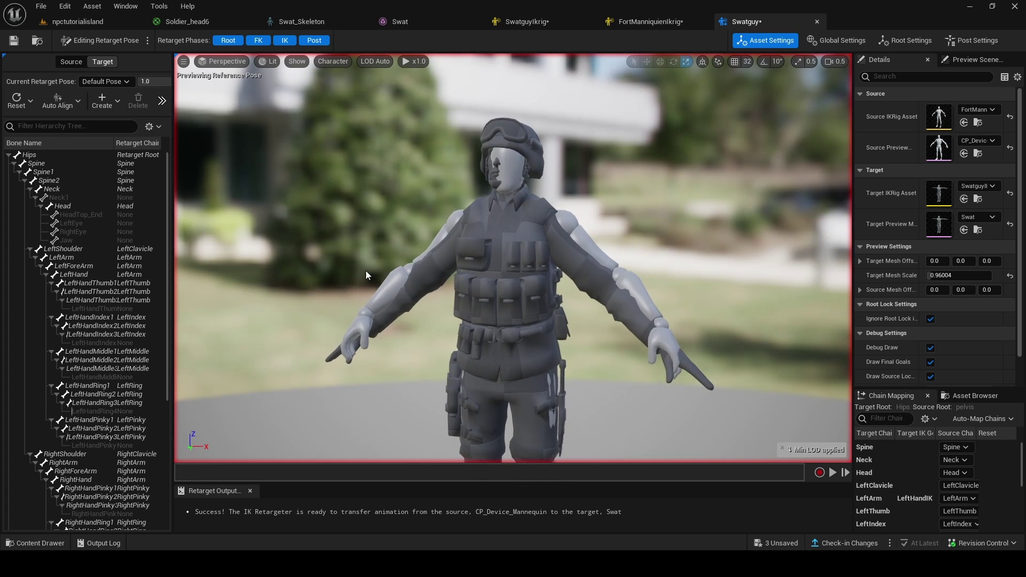
- Fine-tune the rotation of the target's LeftShoulder bone to bring the Swat's arm closer to the mannequin's arm
{"action": "left_click", "coordinate": [83, 256]}
{"action": "left_click", "coordinate": [81, 249]}
{"action": "key", "text": "f"}
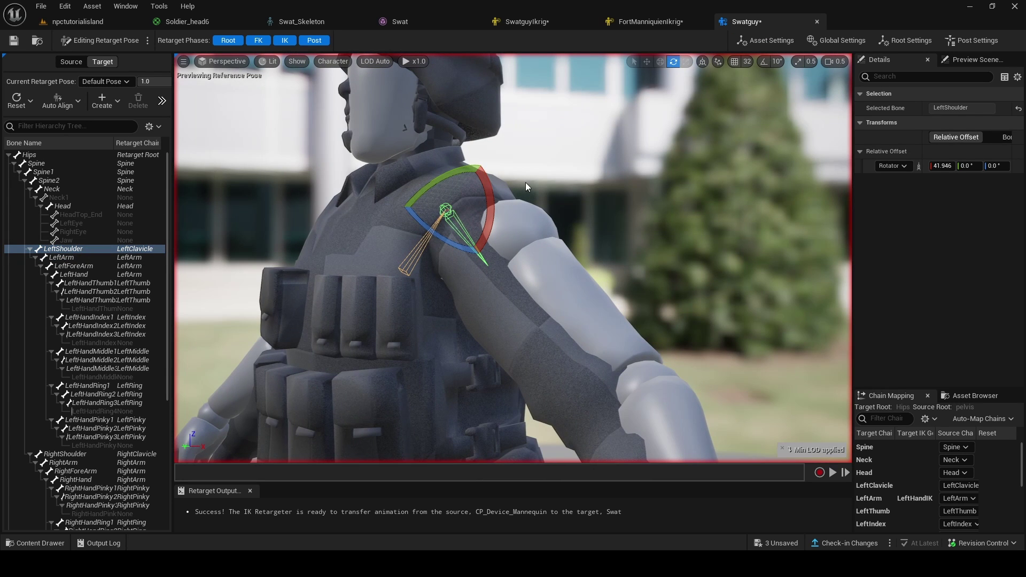
{"action": "right_click_drag", "start_coordinate": [528, 261], "coordinate": [527, 292]}
{"action": "left_click_drag", "start_coordinate": [488, 182], "coordinate": [486, 169]}
{"action": "right_click_drag", "start_coordinate": [486, 167], "coordinate": [455, 184]}
- Rotate the target's LeftForeArm bone to about 12.5°, -4.6° and -29.4°, and select the LeftHand bone
{"action": "left_click", "coordinate": [95, 300]}
{"action": "left_click", "coordinate": [93, 291]}
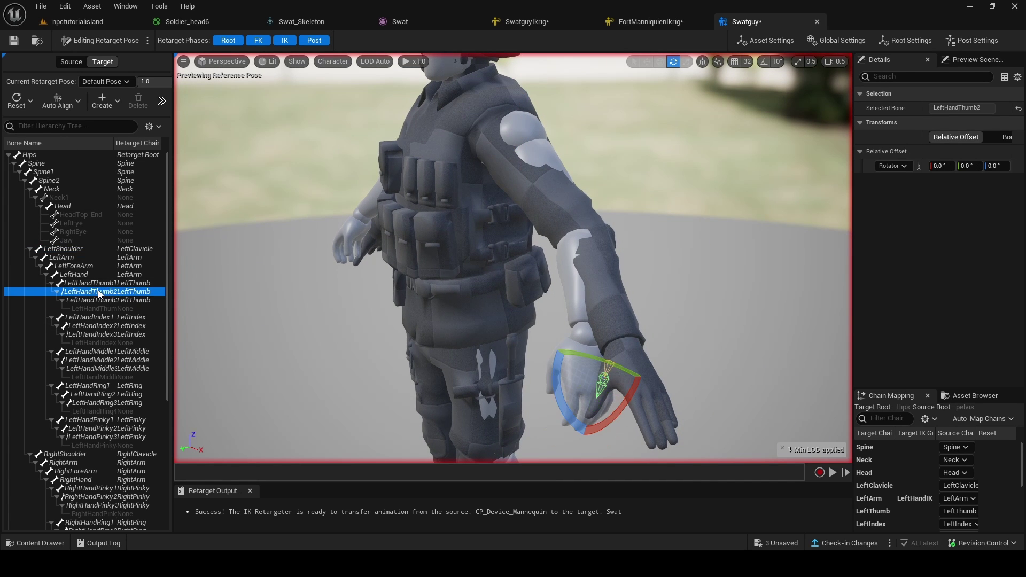
{"action": "left_click", "coordinate": [90, 266]}
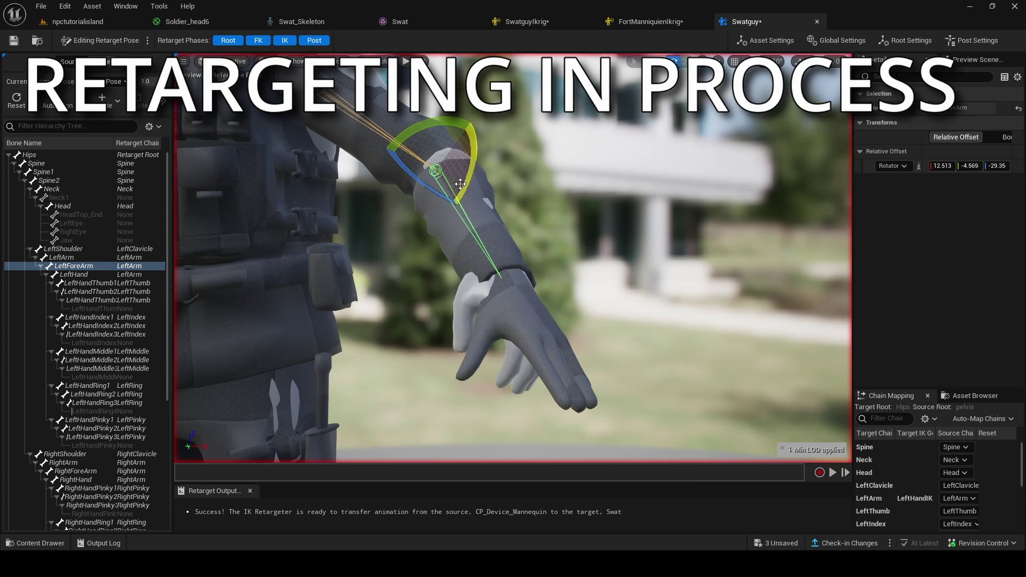
{"action": "left_click", "coordinate": [73, 274]}
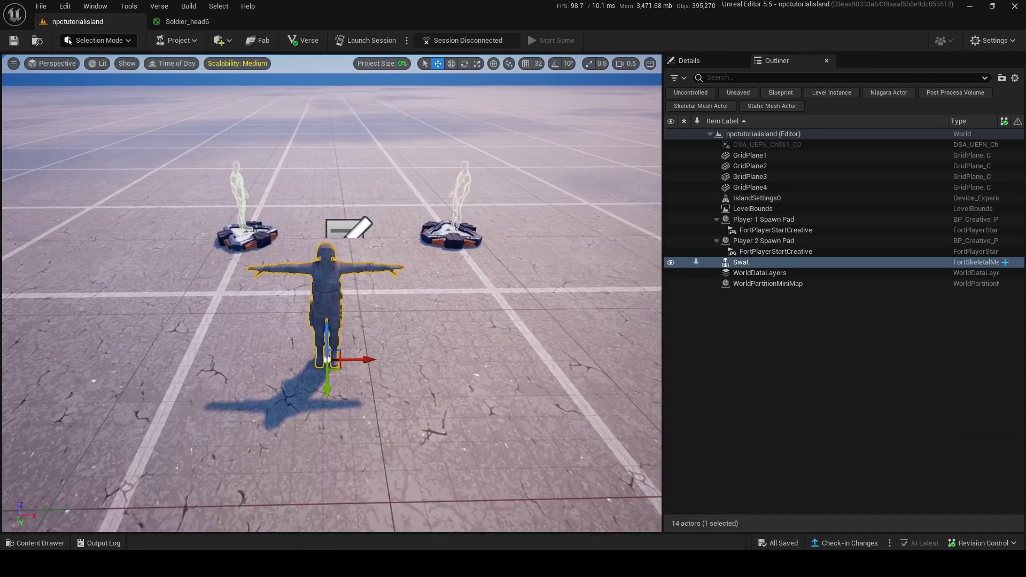
- Find the NPC Spawner device in the Fortnite content with the search "NPC" and place it in the level
{"action": "scroll", "coordinate": [503, 282], "scroll_direction": "down", "scroll_amount": 5}
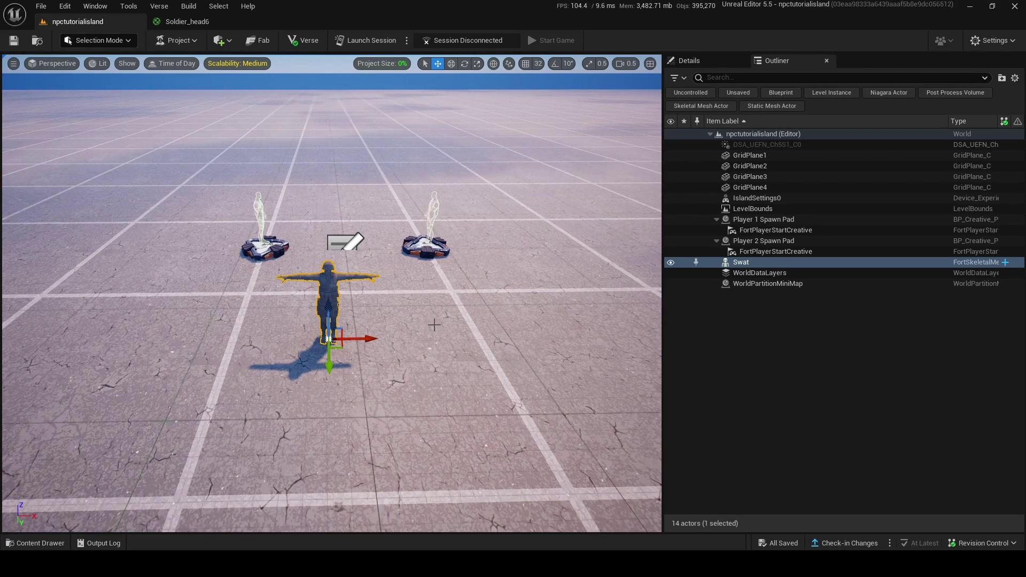
{"action": "left_click", "coordinate": [35, 543]}
{"action": "left_click", "coordinate": [45, 492]}
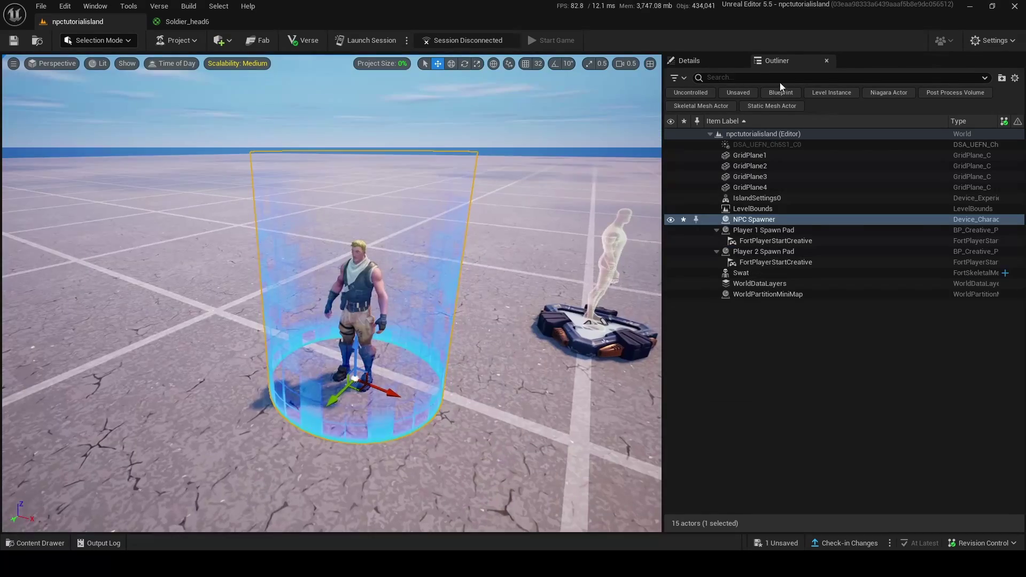
- Assign the Soldier character definition to the NPC Spawner
{"action": "left_click", "coordinate": [684, 60]}
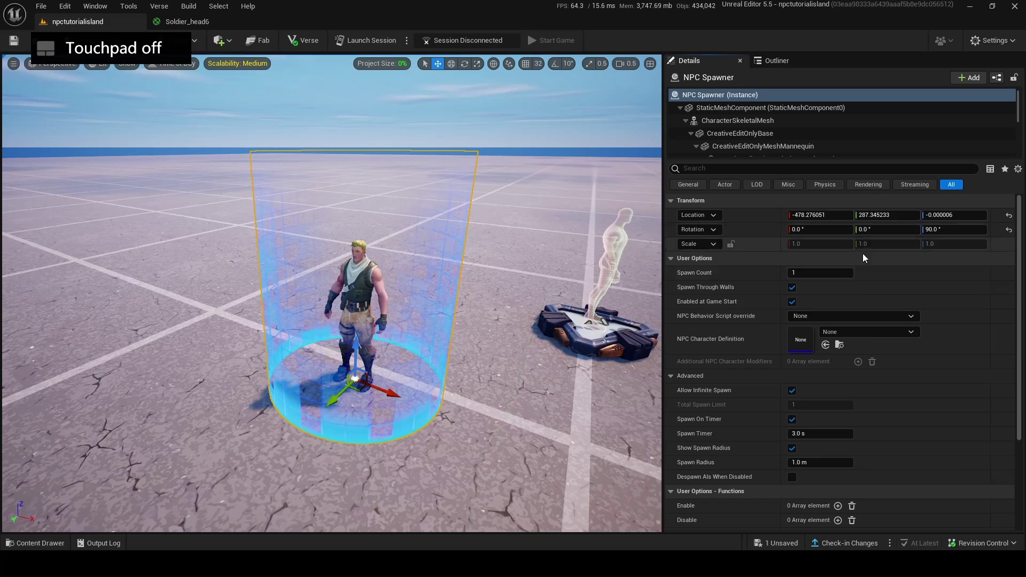
{"action": "left_click", "coordinate": [840, 332]}
{"action": "left_click", "coordinate": [883, 107]}
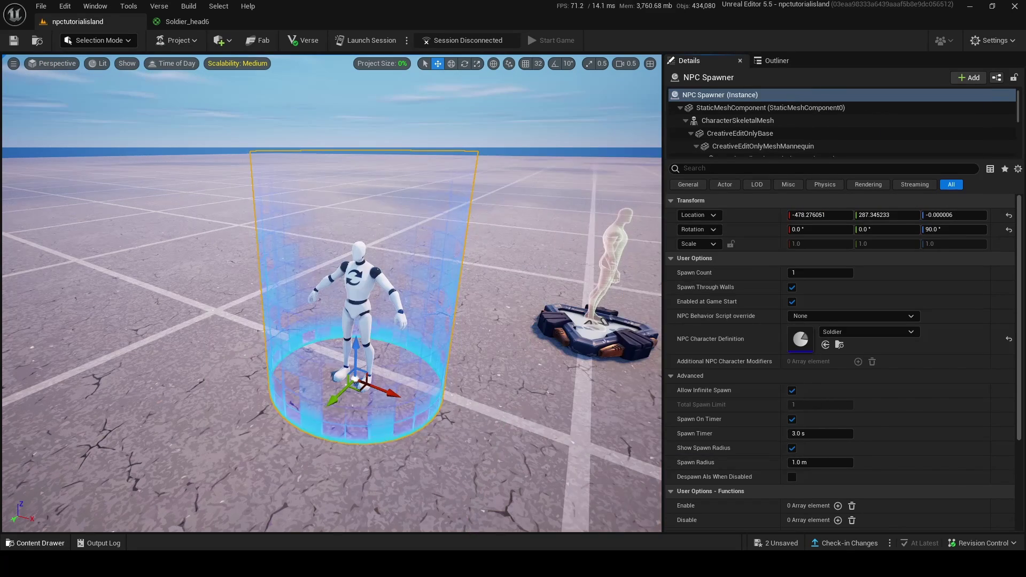
- Open the Soldier character definition from the island's content and set its cosmetic Character Look to Custom Character
{"action": "key", "text": "ctrl+space"}
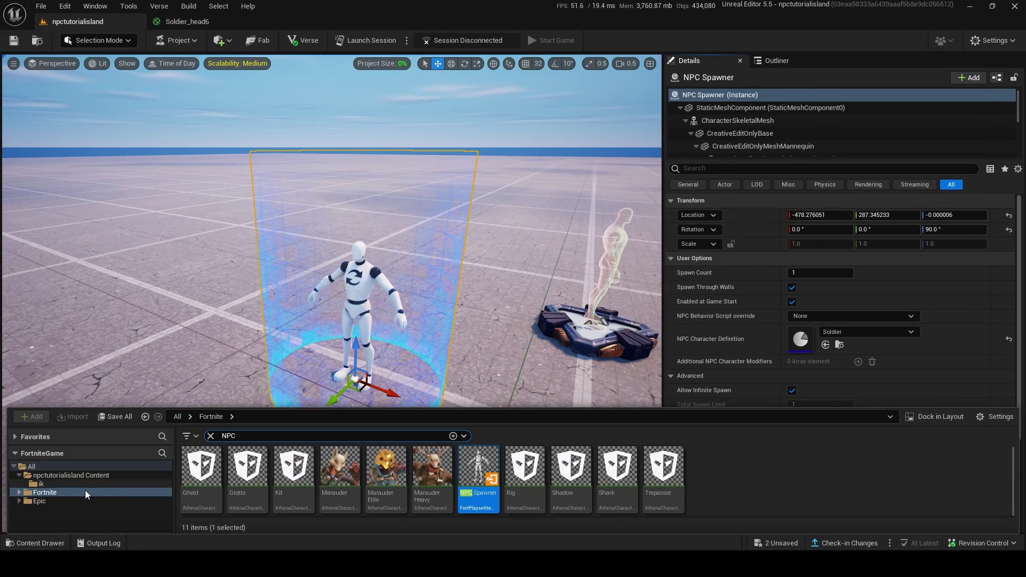
{"action": "left_click", "coordinate": [87, 477]}
{"action": "double_click", "coordinate": [400, 478]}
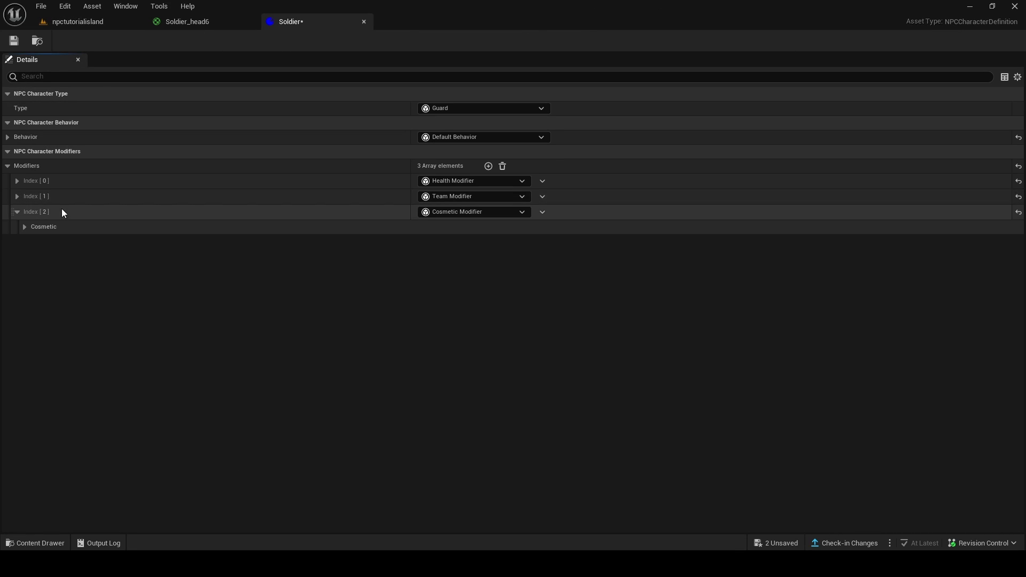
{"action": "left_click", "coordinate": [25, 227]}
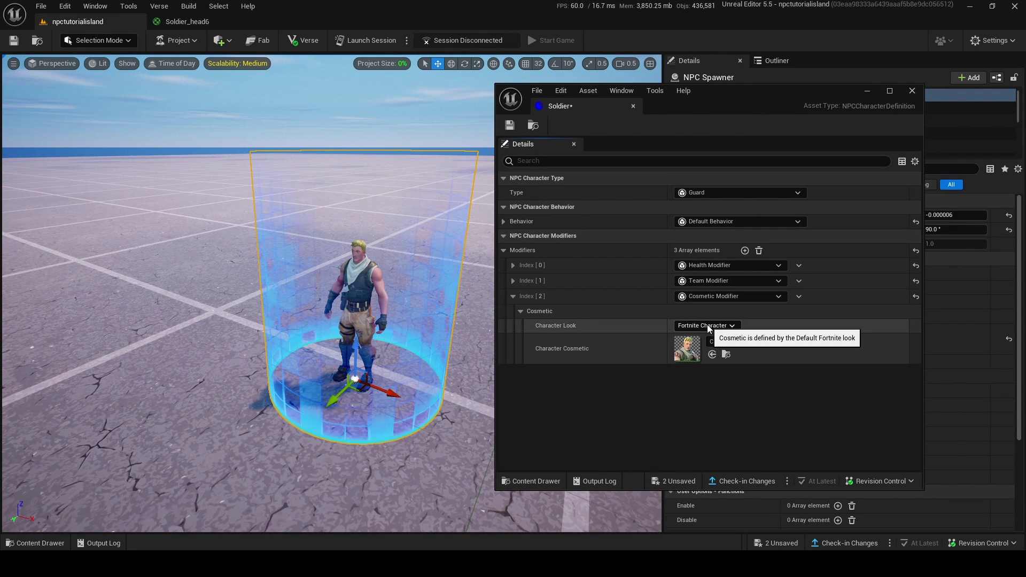
{"action": "left_click", "coordinate": [706, 324]}
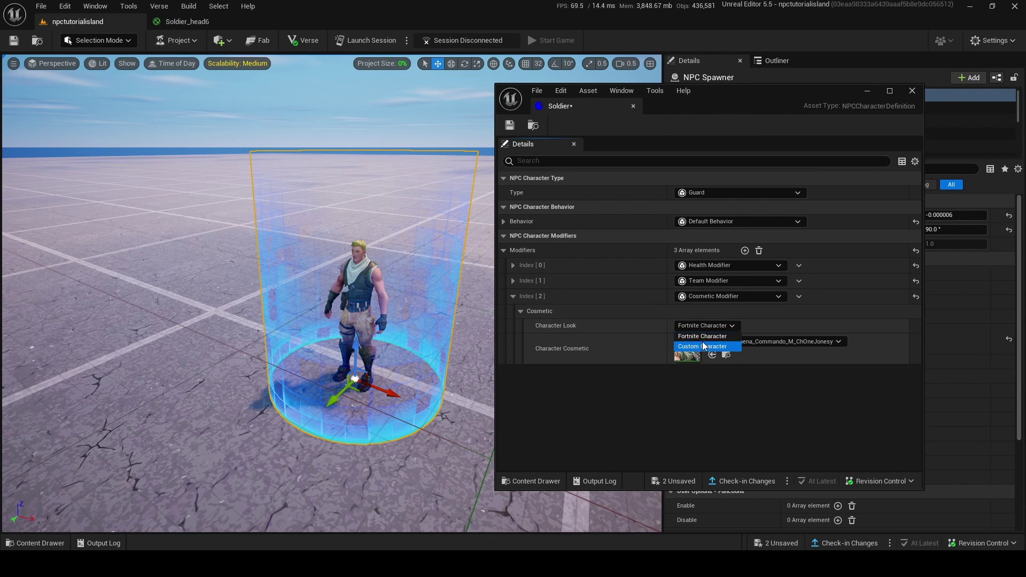
{"action": "left_click", "coordinate": [702, 342]}
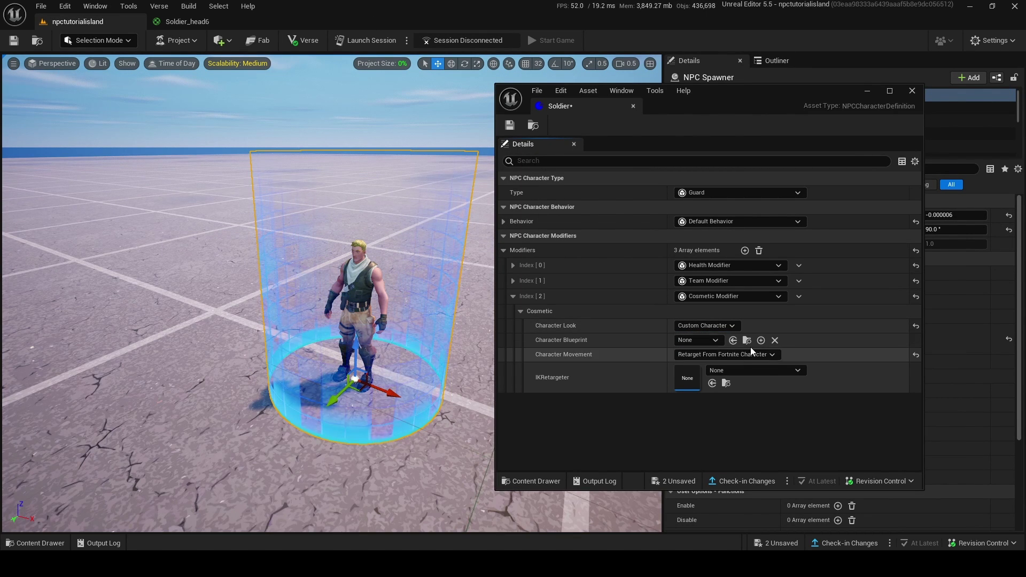
- Create a new character blueprint named SoldierActor in the npctutorialisland Content folder for the Soldier's cosmetic
{"action": "left_click", "coordinate": [761, 340]}
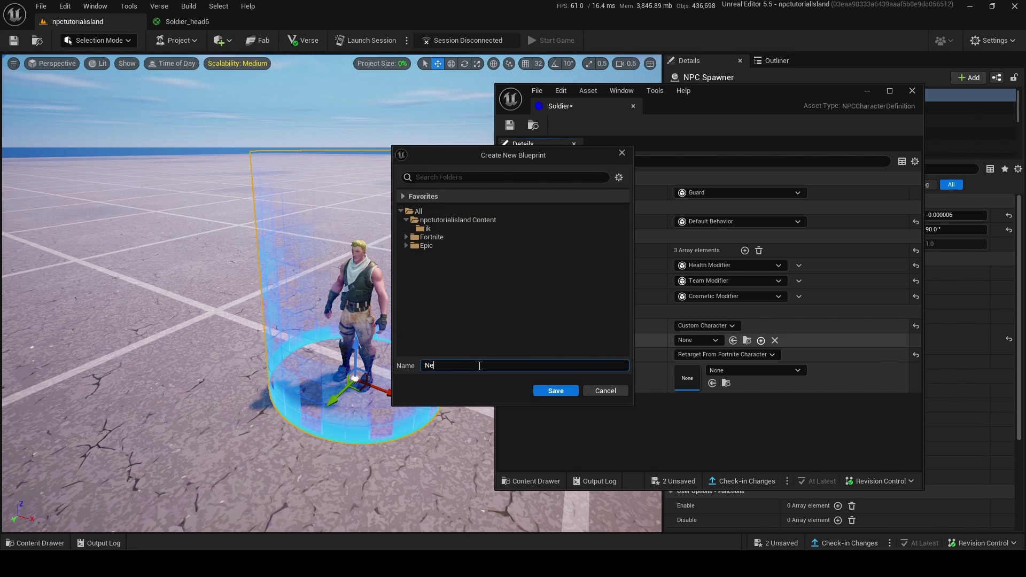
{"action": "key", "text": "BackSpace"}
{"action": "key", "text": "BackSpace"}
{"action": "key", "text": "BackSpace"}
{"action": "type", "text": "SoldierA"}
{"action": "left_click", "coordinate": [421, 221]}
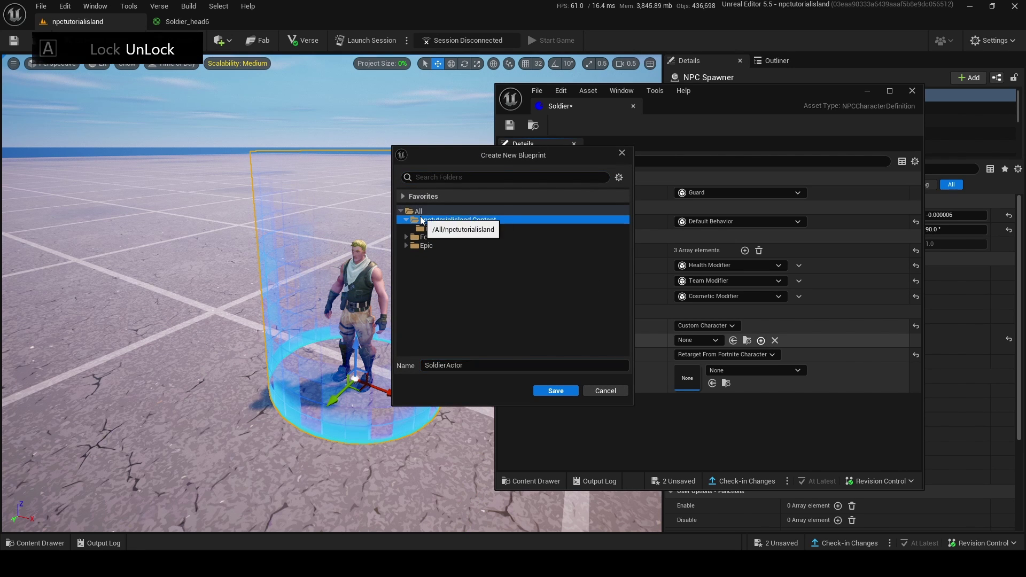
{"action": "left_click", "coordinate": [568, 392]}
{"action": "left_click", "coordinate": [867, 91]}
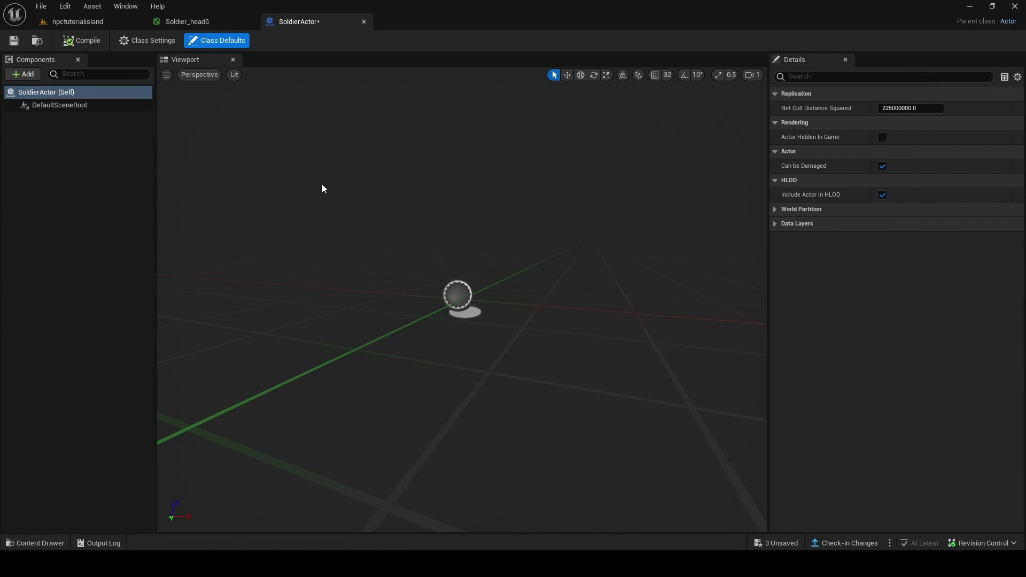
- Add a Skeletal Mesh component to SoldierActor, assign the Swat mesh to it, and save the changes
{"action": "left_click", "coordinate": [27, 73]}
{"action": "left_click", "coordinate": [34, 154]}
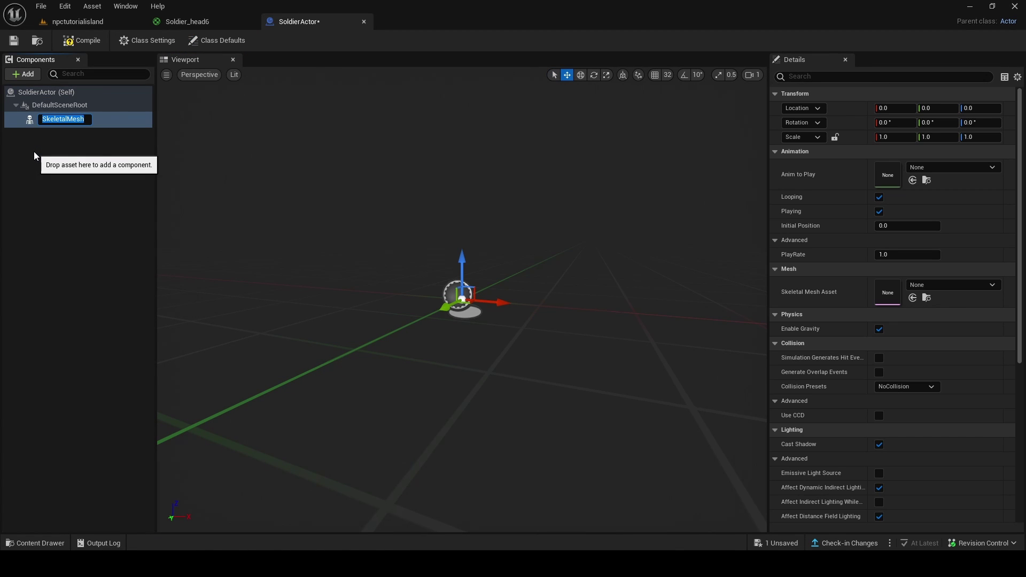
{"action": "left_click", "coordinate": [942, 280]}
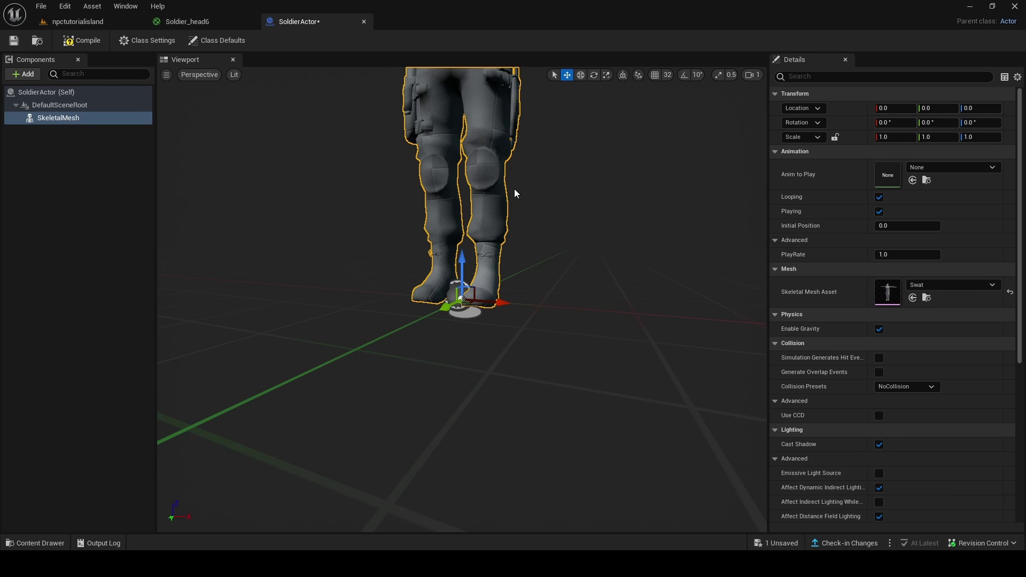
{"action": "right_click_drag", "start_coordinate": [514, 188], "coordinate": [513, 80]}
{"action": "key", "text": "w"}
{"action": "right_click_drag", "start_coordinate": [698, 398], "coordinate": [698, 347]}
{"action": "scroll", "coordinate": [699, 398], "scroll_direction": "down", "scroll_amount": 1}
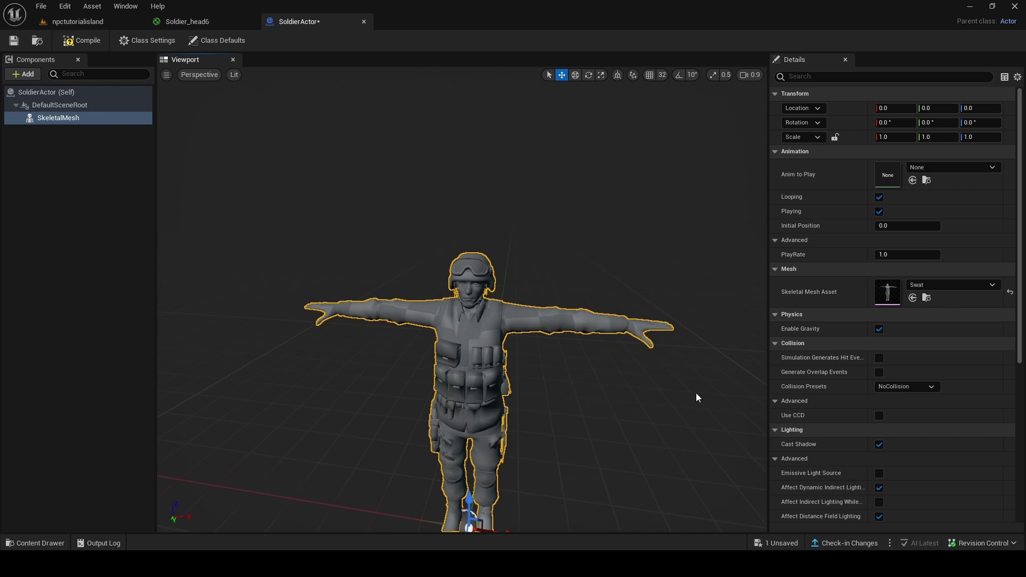
{"action": "left_click", "coordinate": [798, 543]}
{"action": "left_click", "coordinate": [598, 403]}
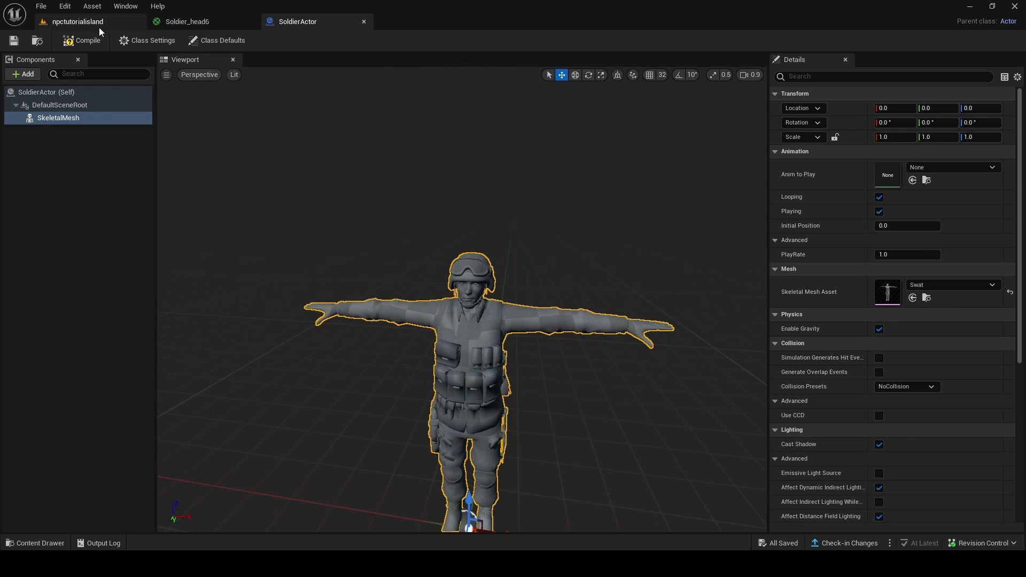
- Set the Soldier definition's IKRetargeter to Swatguy and save the change
{"action": "left_click", "coordinate": [98, 23]}
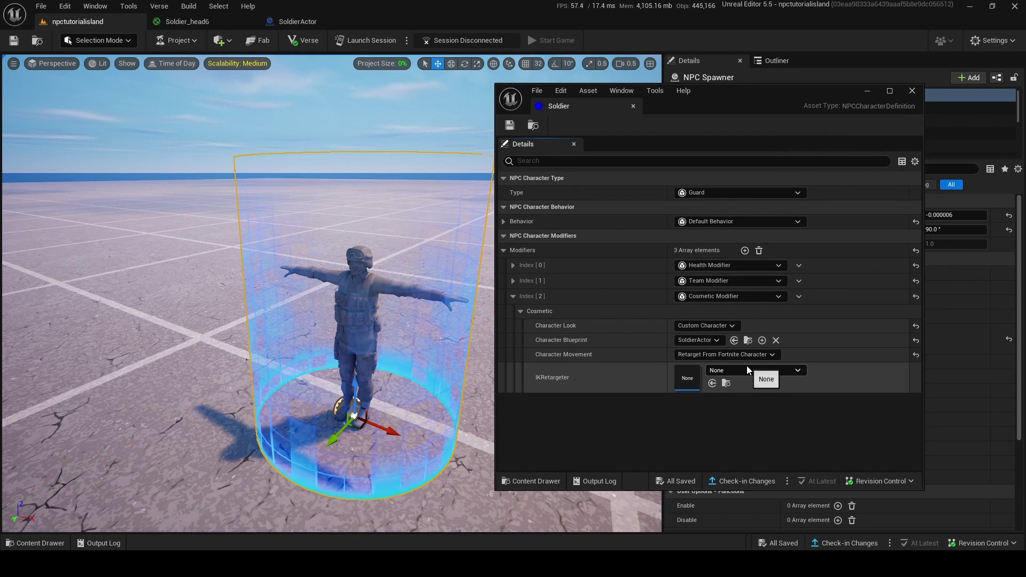
{"action": "left_click", "coordinate": [747, 368]}
{"action": "left_click", "coordinate": [758, 242]}
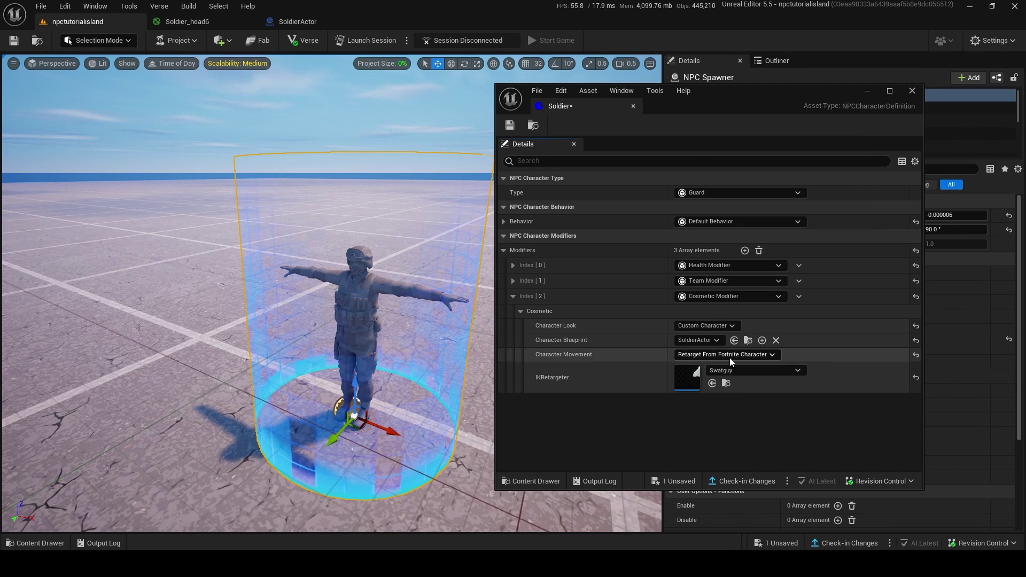
{"action": "key", "text": "ctrl+s"}
{"action": "left_click", "coordinate": [617, 397]}
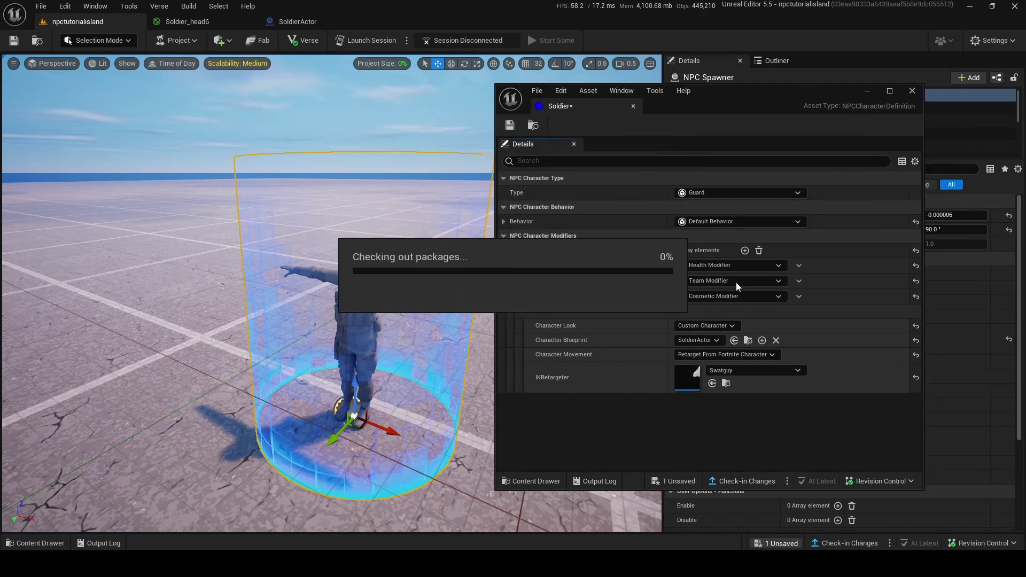
- Add a fourth modifier to the Soldier definition, make it an Inventory Modifier, and expand the Team Modifier's settings
{"action": "left_click", "coordinate": [745, 250]}
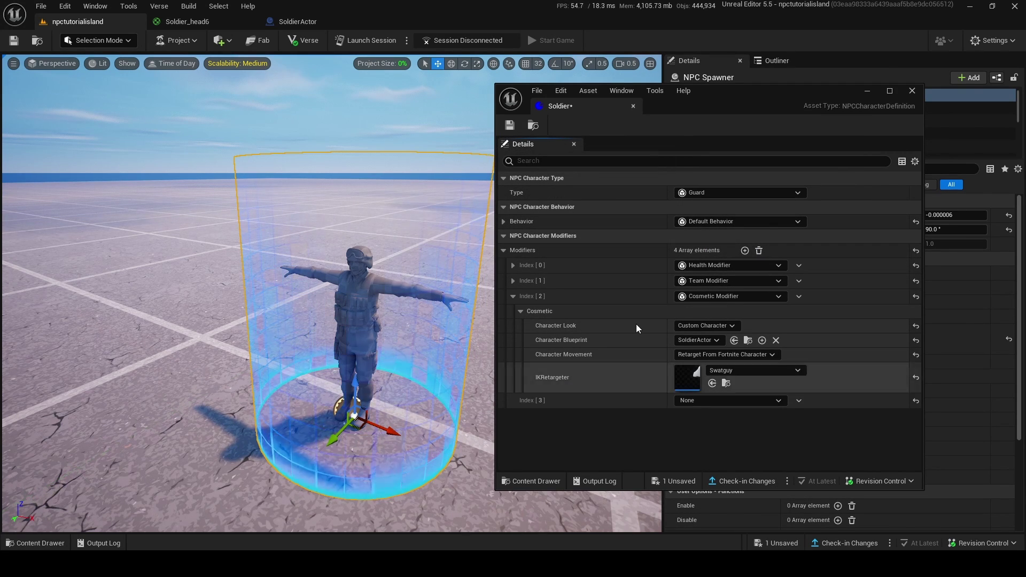
{"action": "left_click", "coordinate": [696, 401]}
{"action": "left_click", "coordinate": [748, 374]}
{"action": "scroll", "coordinate": [748, 374], "scroll_direction": "down", "scroll_amount": 3}
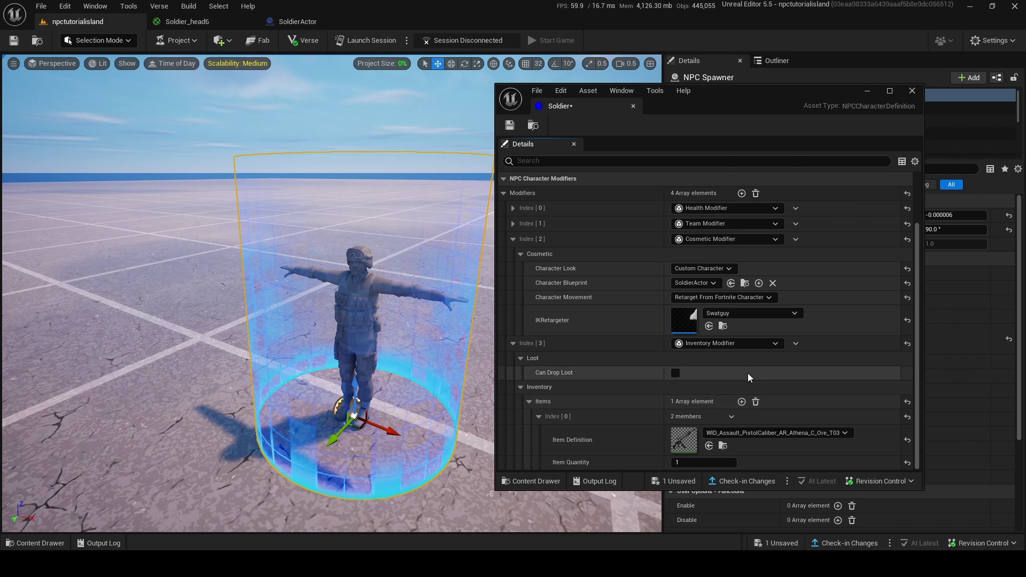
{"action": "scroll", "coordinate": [748, 373], "scroll_direction": "up", "scroll_amount": 3}
{"action": "left_click", "coordinate": [512, 280]}
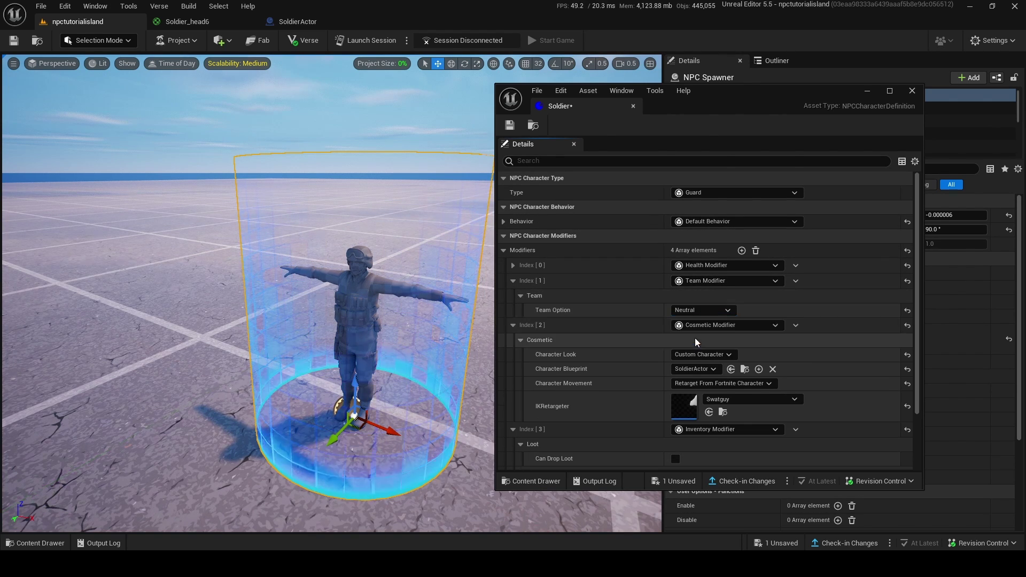
- Save the modified Soldier definition and launch a session of the island
{"action": "left_click", "coordinate": [867, 91]}
{"action": "left_click", "coordinate": [777, 542]}
{"action": "left_click", "coordinate": [593, 402]}
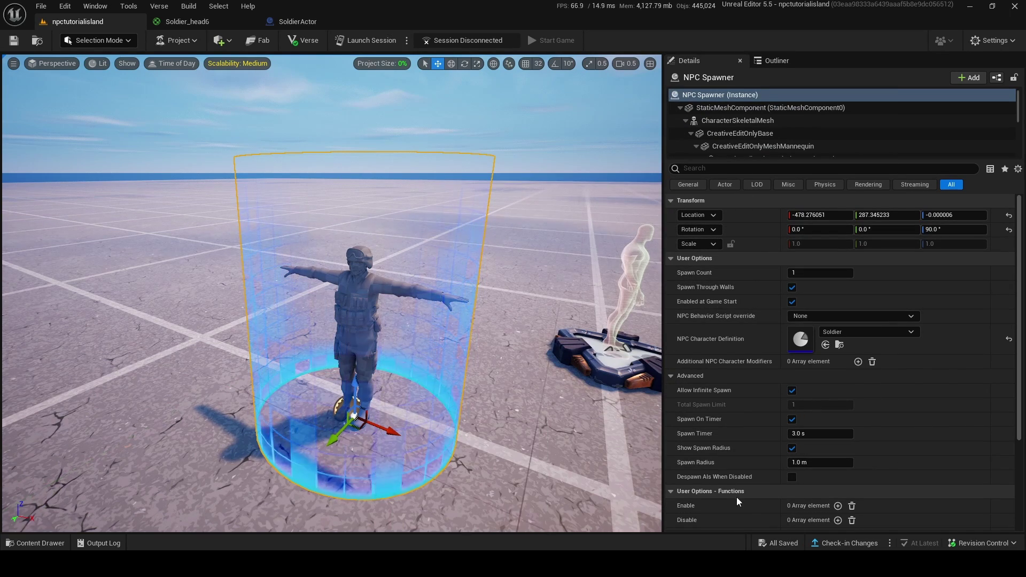
{"action": "left_click", "coordinate": [369, 40]}
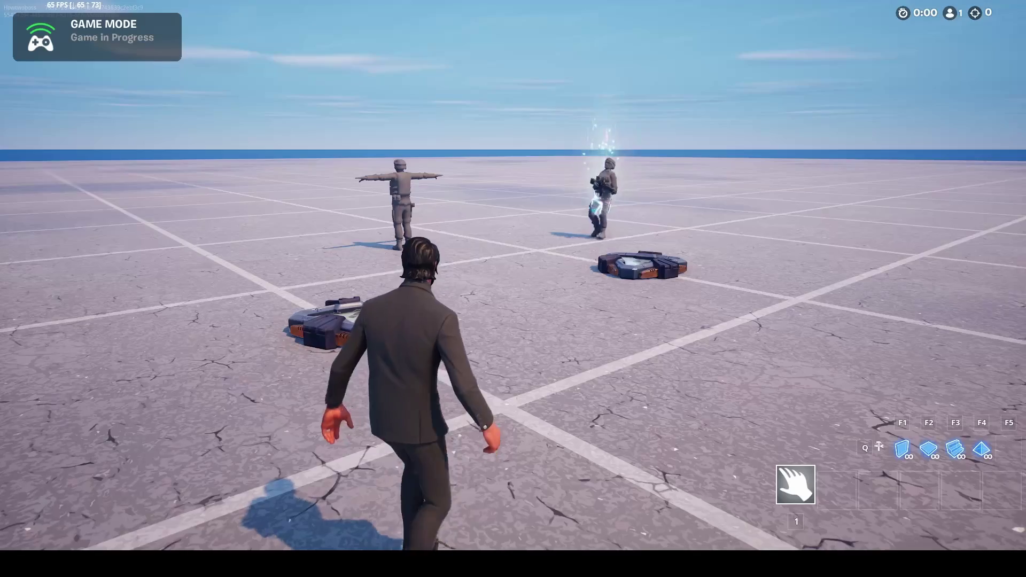
- Walk around the spawned Swat NPC in the play session and examine its retargeted pose, movement and weapon from several angles
{"action": "key", "text": "w"}
{"action": "key", "text": "d"}
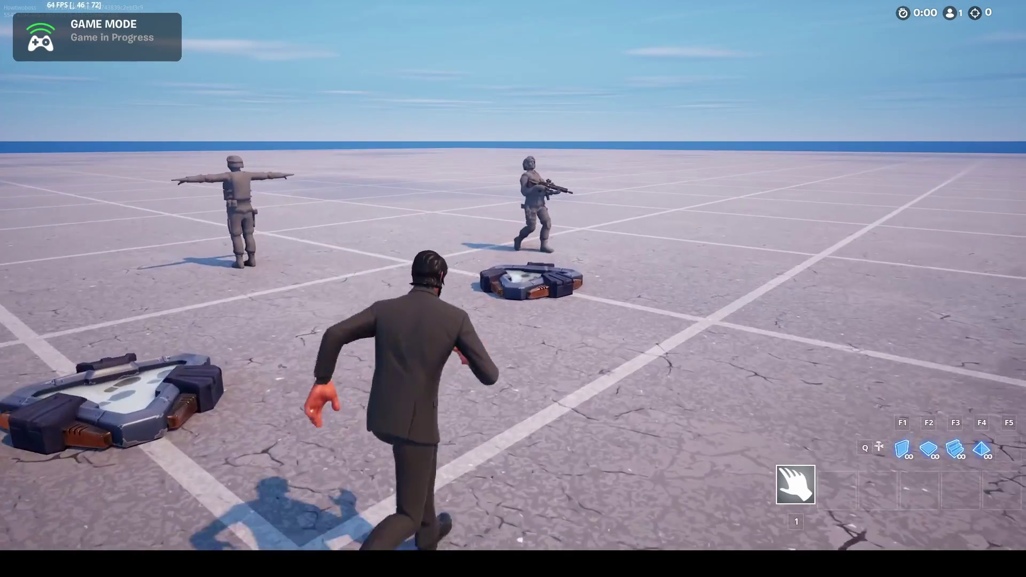
{"action": "key", "text": "w"}
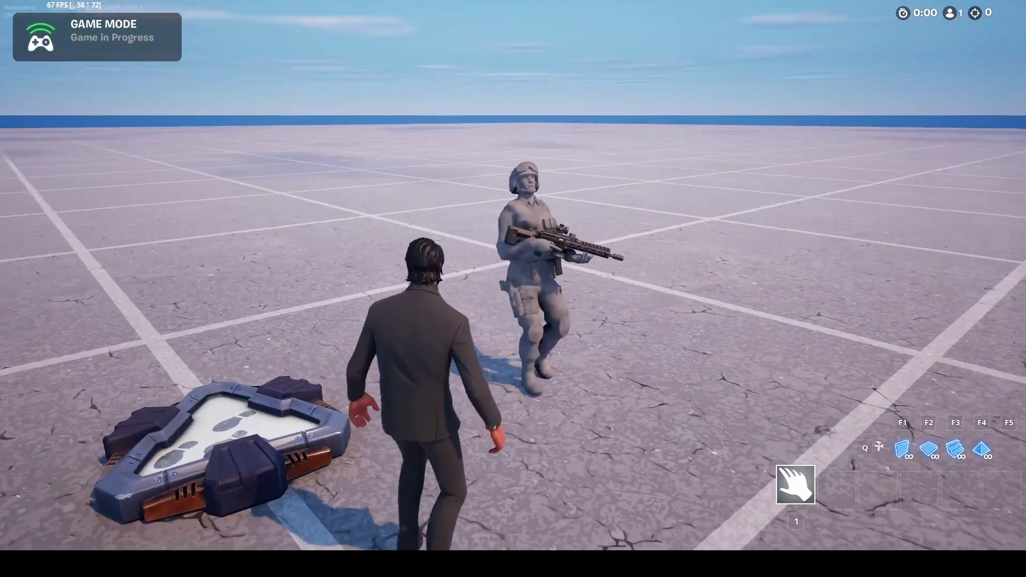
{"action": "key", "text": "w"}
{"action": "key", "text": "w"}
{"action": "key", "text": "s"}
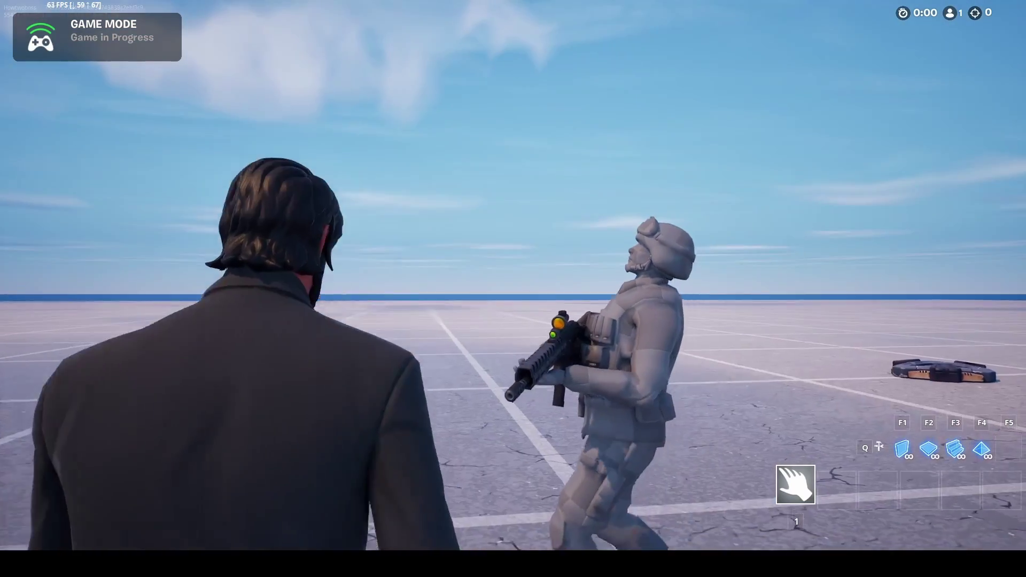
{"action": "key", "text": "a"}
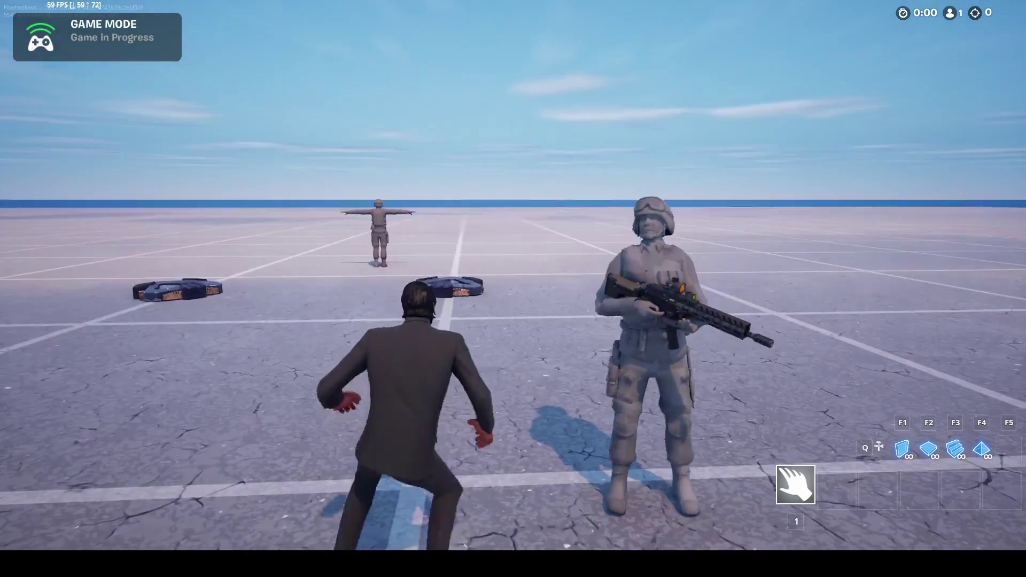
{"action": "key", "text": "w"}
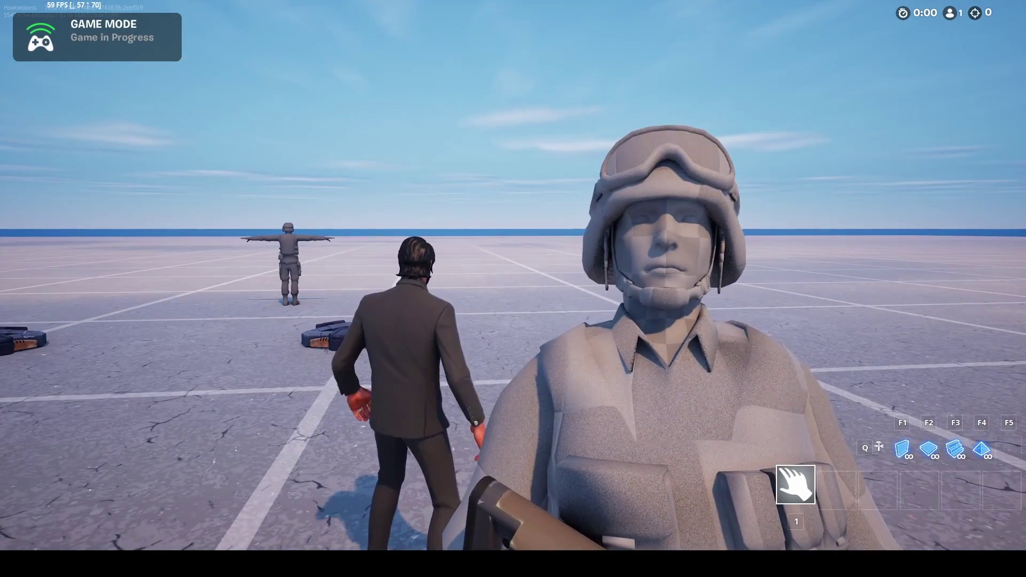
{"action": "key", "text": "d"}
{"action": "key", "text": "s"}
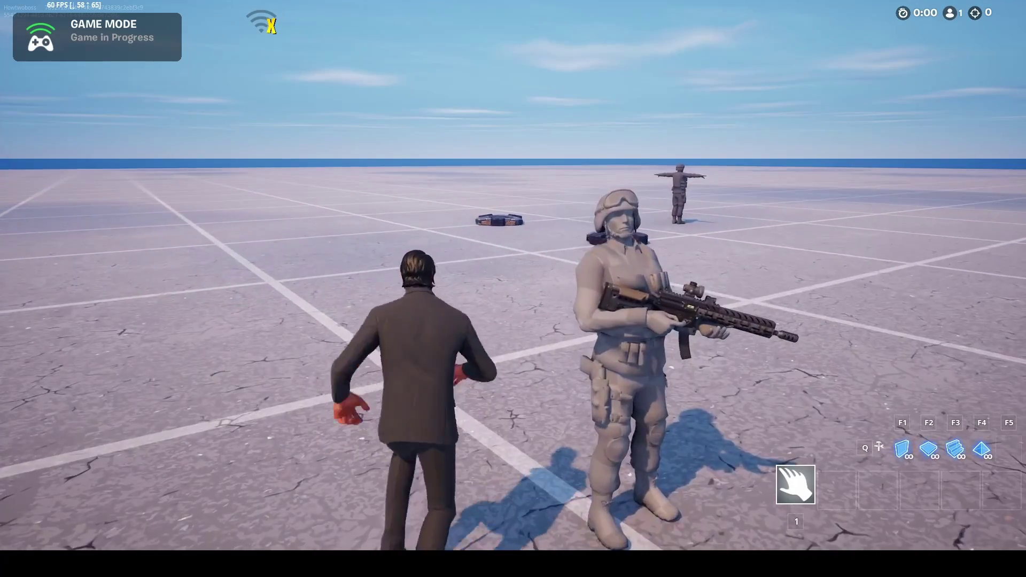
{"action": "key", "text": "w"}
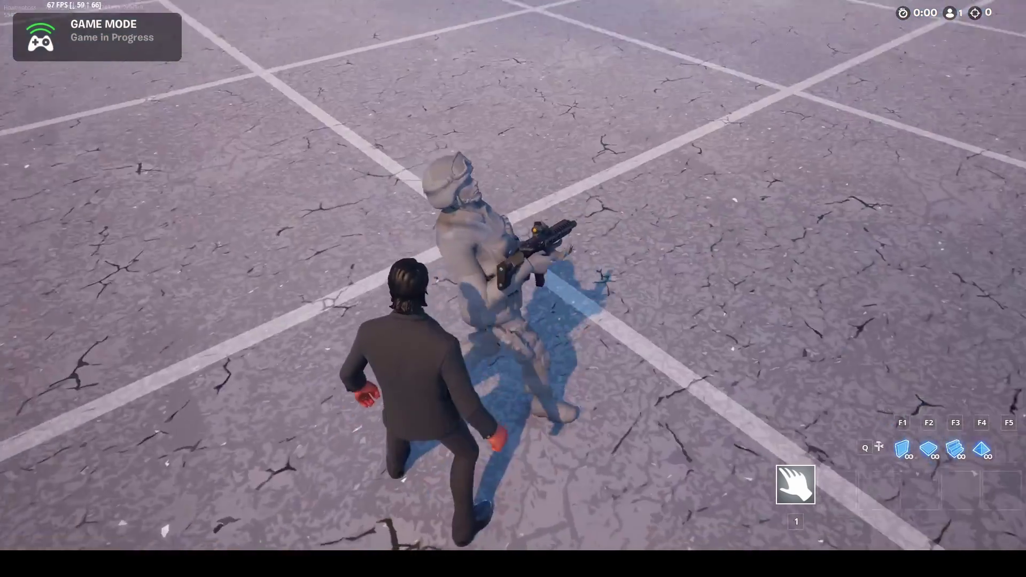
{"action": "key", "text": "w"}
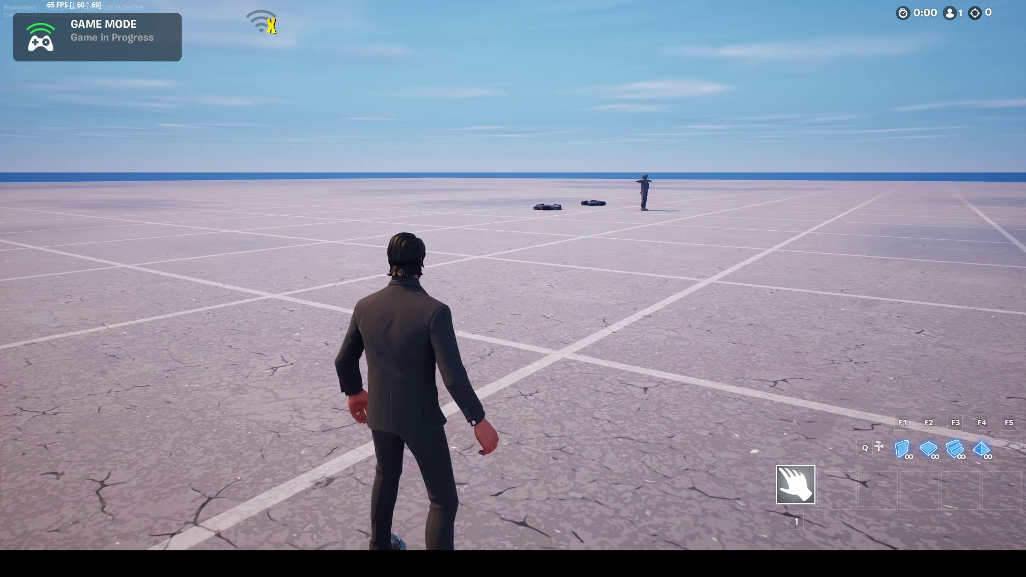
{"action": "key", "text": "w"}
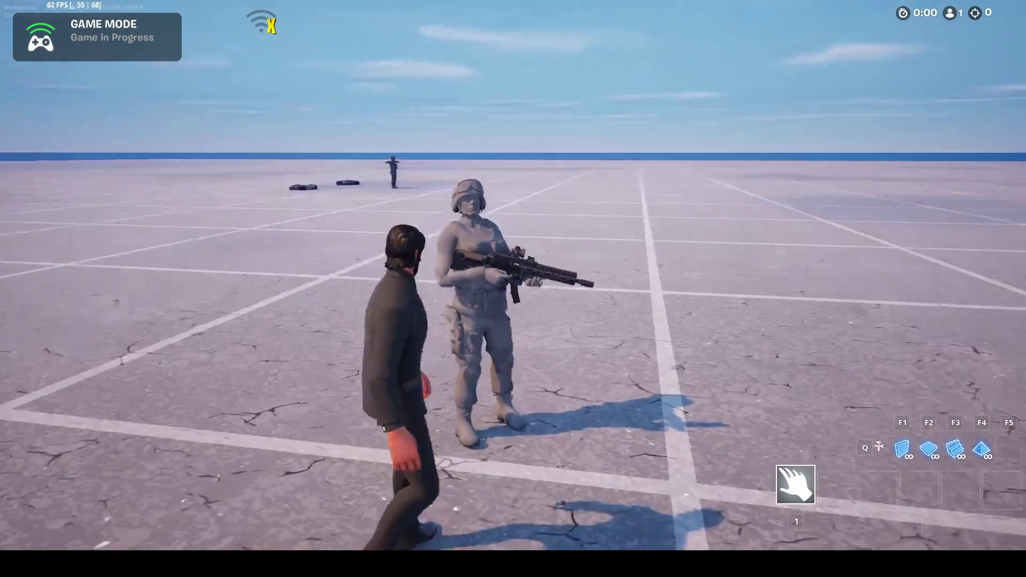
{"action": "key", "text": "s"}
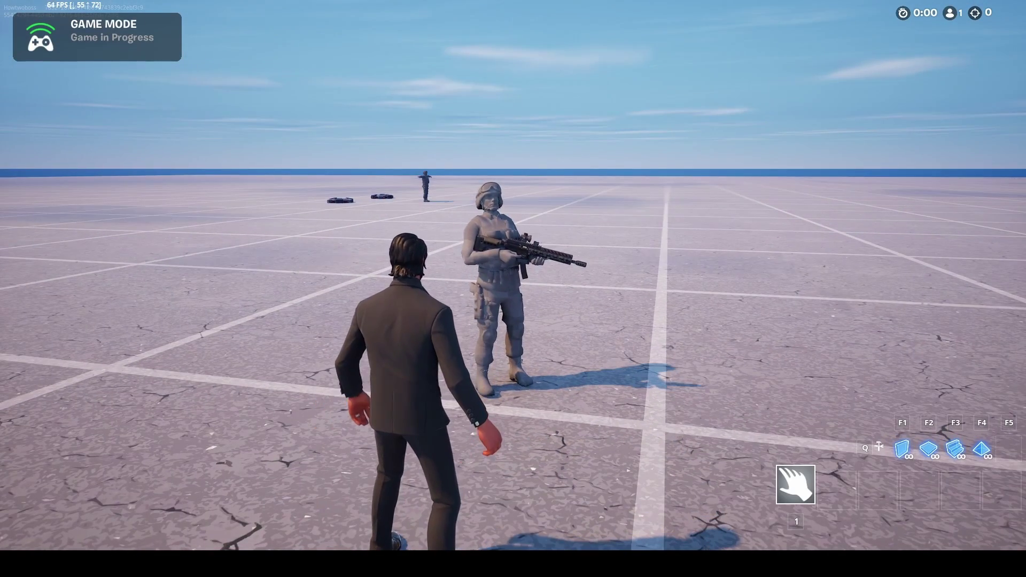
{"action": "key", "text": "w"}
{"action": "key", "text": "a"}
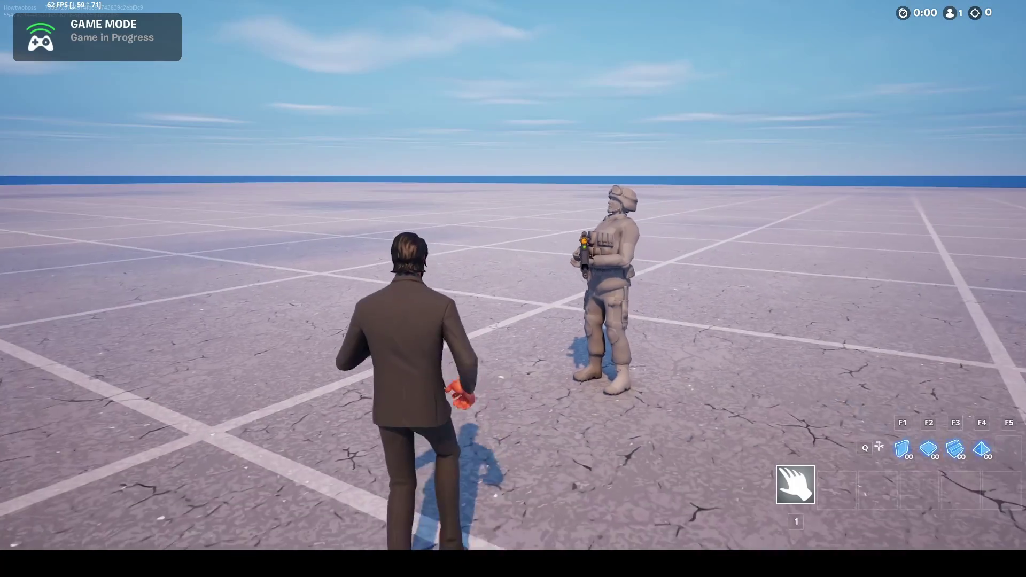